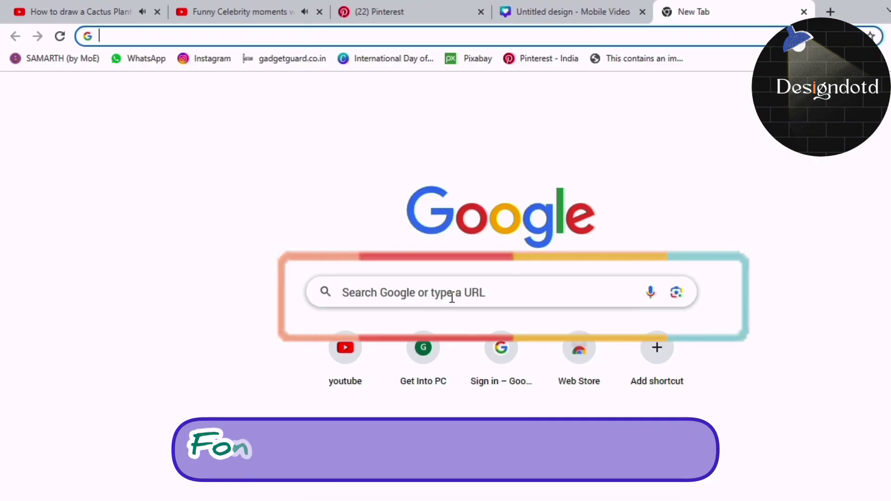
# Search Google for 'barlow bold font dafont' and open the Barlow Google Fonts result.
pyautogui.click(453, 297)
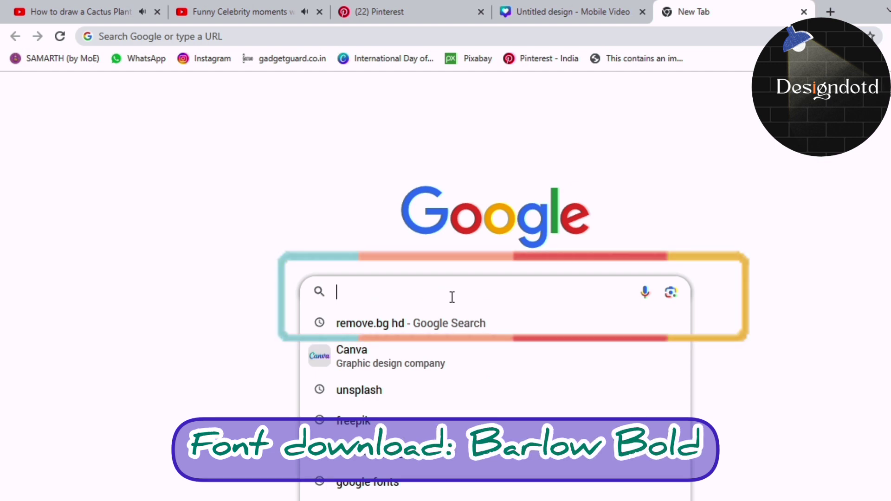
pyautogui.write('barlo')
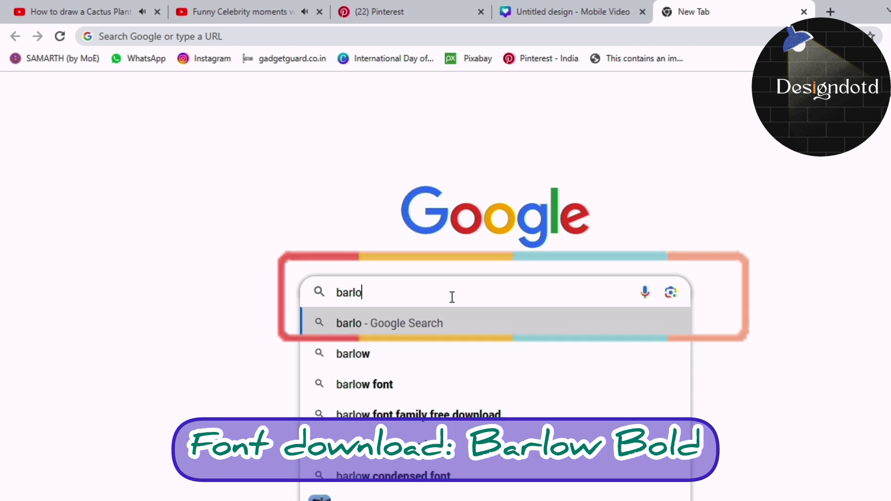
pyautogui.write('w')
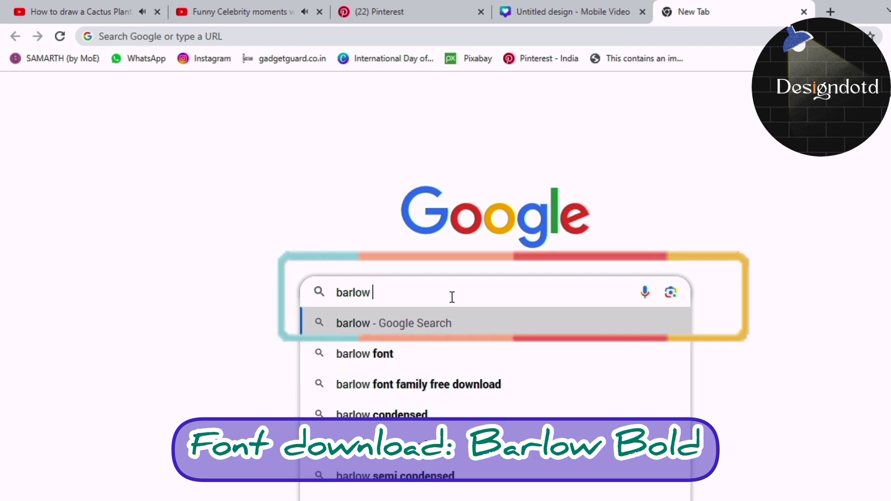
pyautogui.write(' bol')
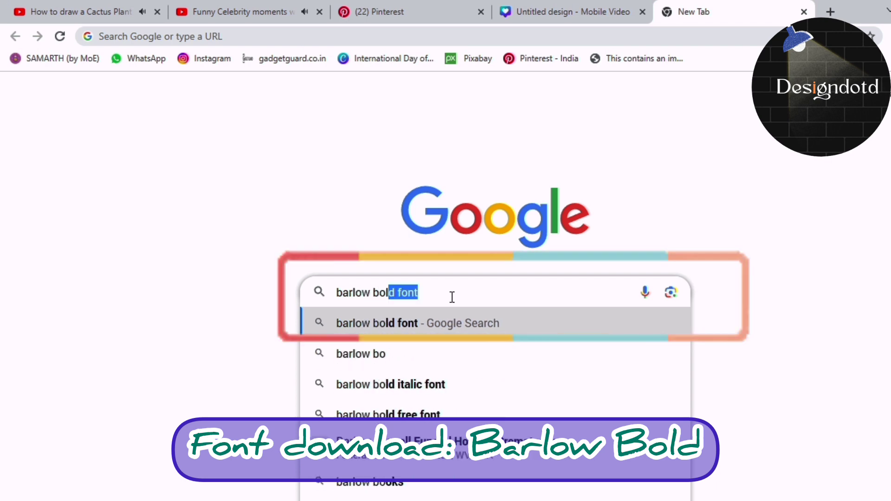
pyautogui.write('d f')
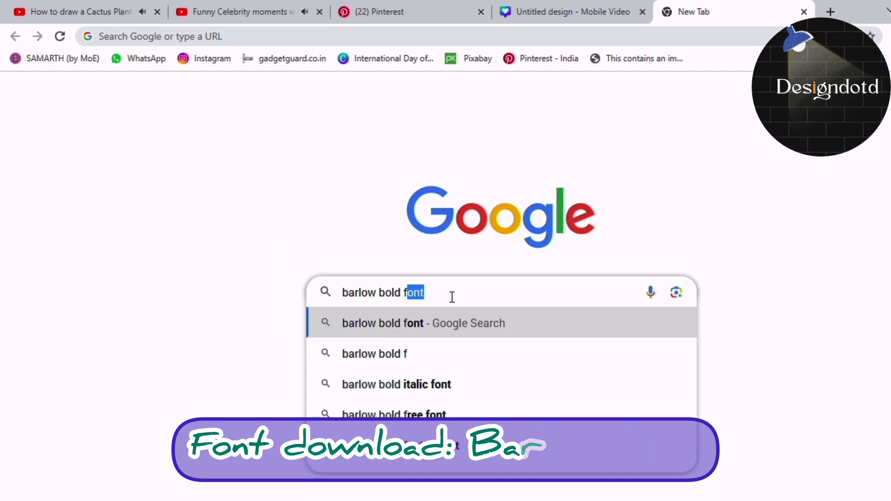
pyautogui.write('ont')
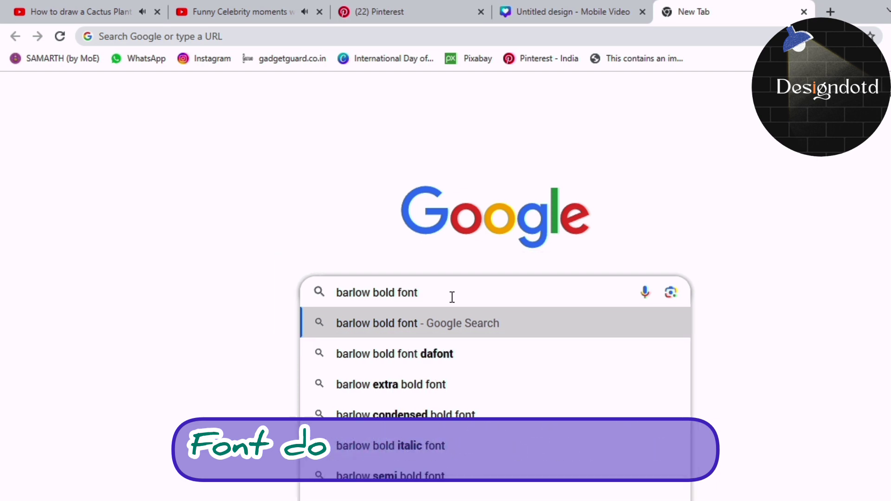
pyautogui.click(418, 353)
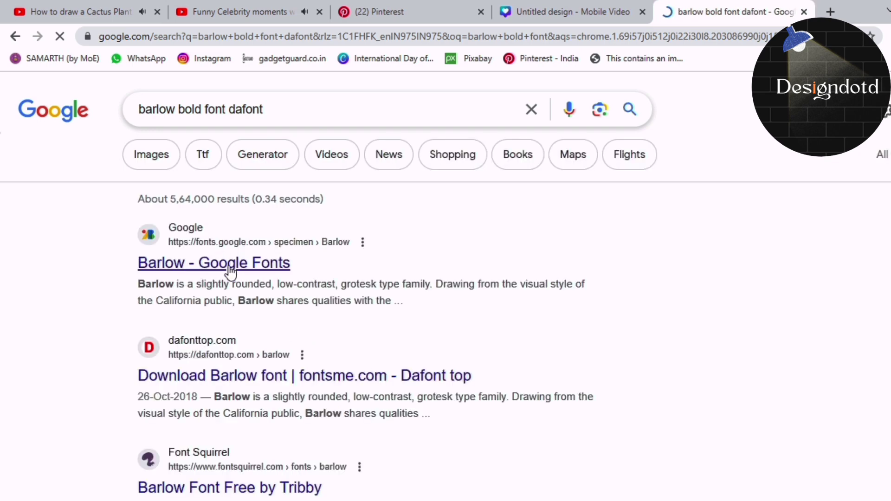
pyautogui.click(231, 269)
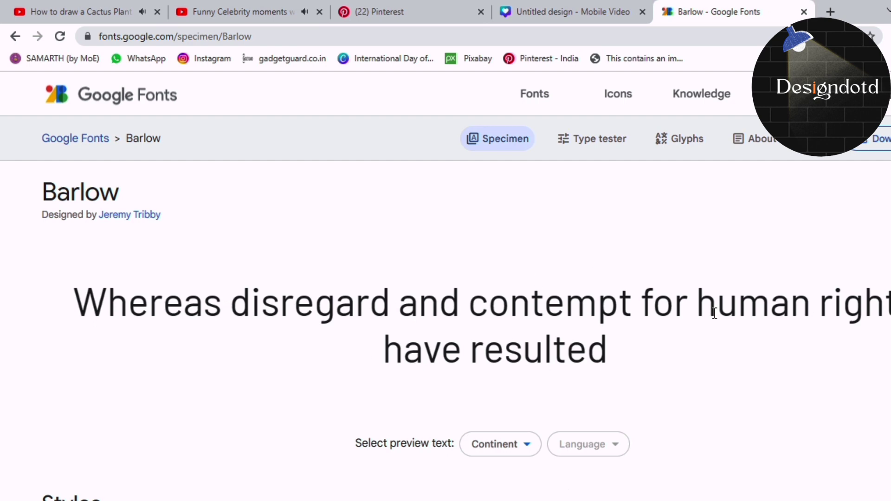
# Scroll to the Barlow Bold 700 style and add it to the selection.
pyautogui.scroll(-3, 464, 325)
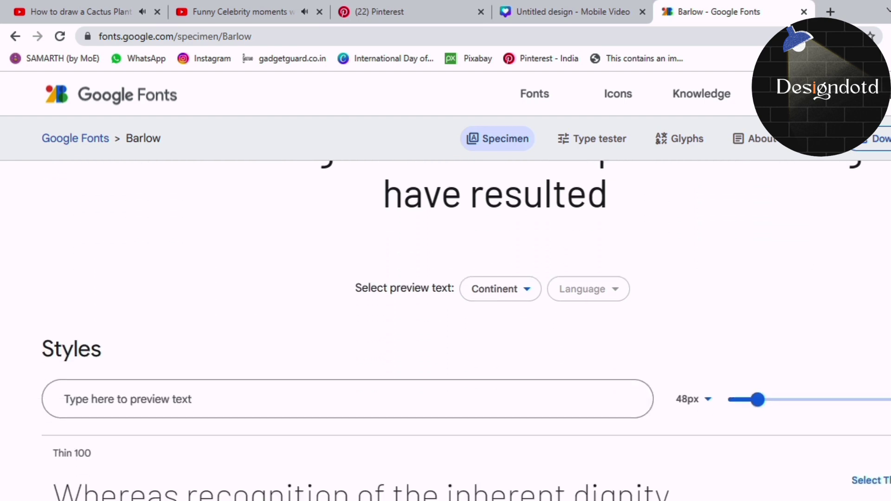
pyautogui.scroll(-3, 464, 325)
pyautogui.scroll(-3, 464, 325)
pyautogui.scroll(-3, 464, 325)
pyautogui.scroll(-4, 464, 325)
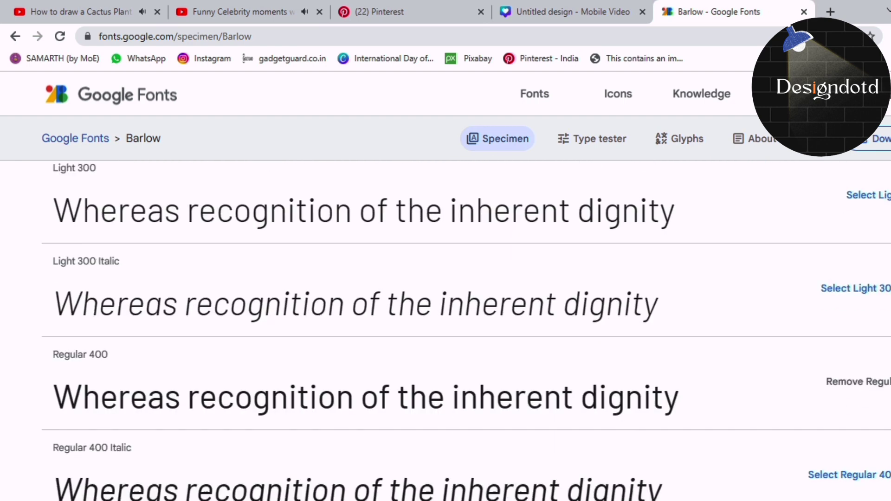
pyautogui.scroll(-3, 464, 325)
pyautogui.scroll(-1, 464, 325)
pyautogui.scroll(-1, 464, 325)
pyautogui.scroll(-1, 464, 325)
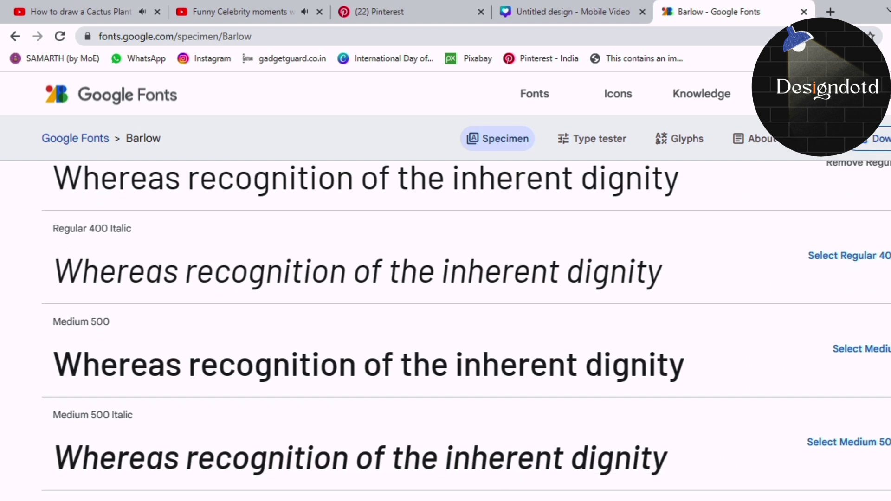
pyautogui.scroll(-1, 464, 324)
pyautogui.scroll(-1, 464, 325)
pyautogui.scroll(-3, 464, 325)
pyautogui.scroll(-1, 464, 325)
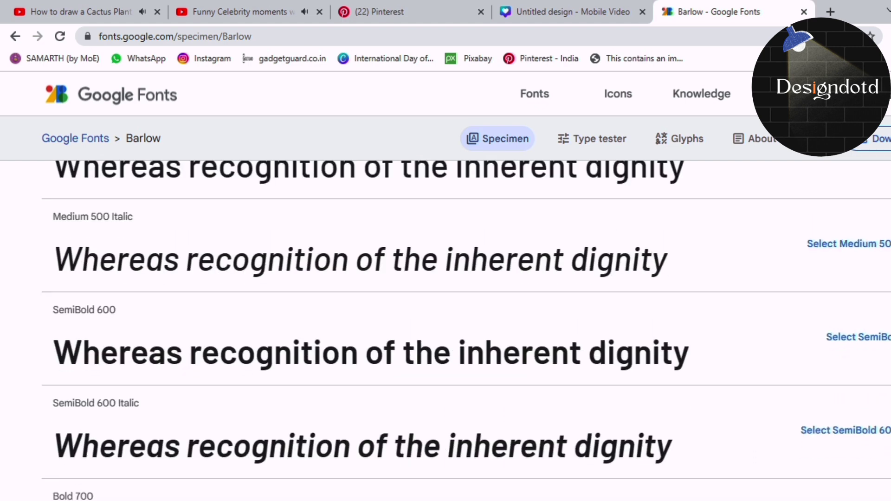
pyautogui.scroll(-1, 464, 325)
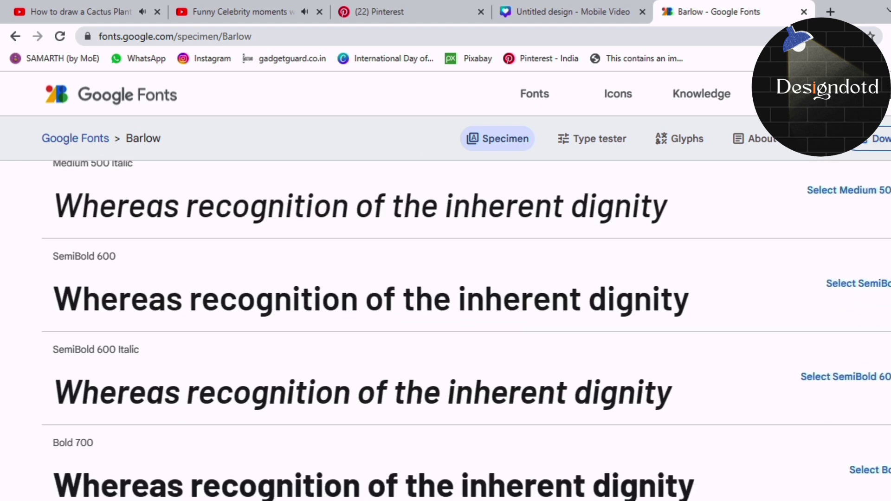
pyautogui.click(524, 497)
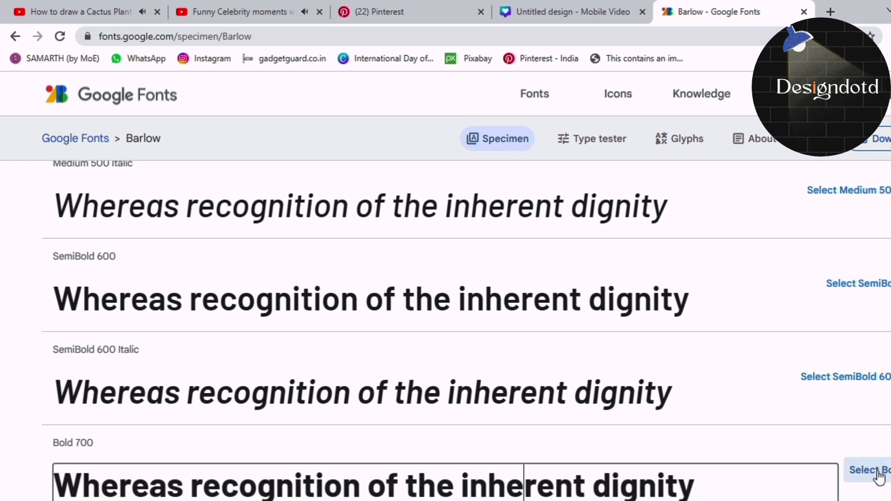
pyautogui.click(863, 469)
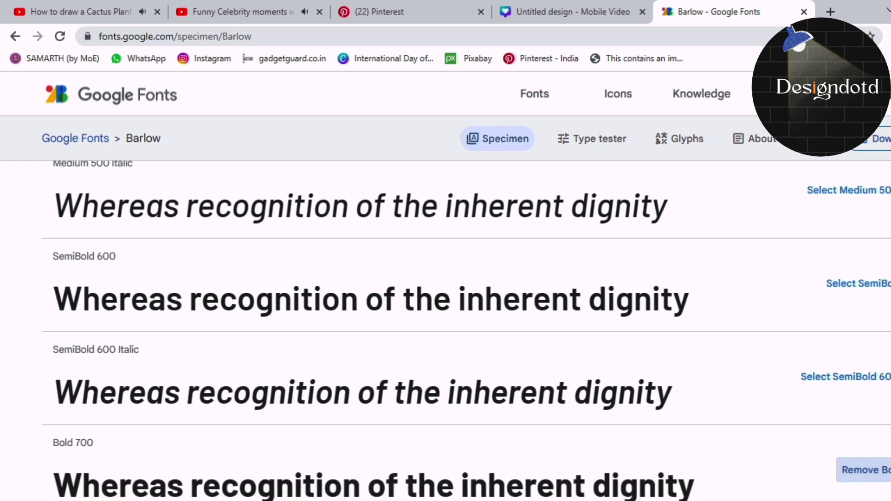
# Download the Barlow font family as Barlow.zip.
pyautogui.click(669, 495)
pyautogui.scroll(-1, 464, 325)
pyautogui.scroll(-3, 464, 325)
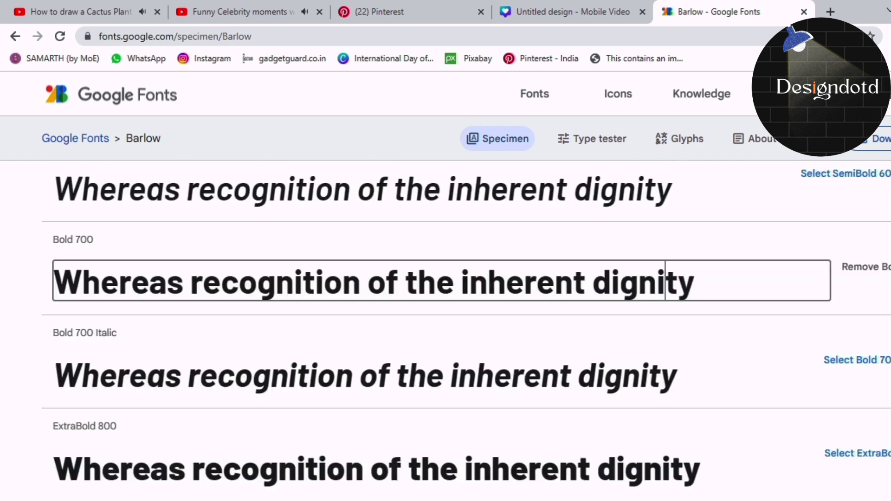
pyautogui.doubleClick(255, 284)
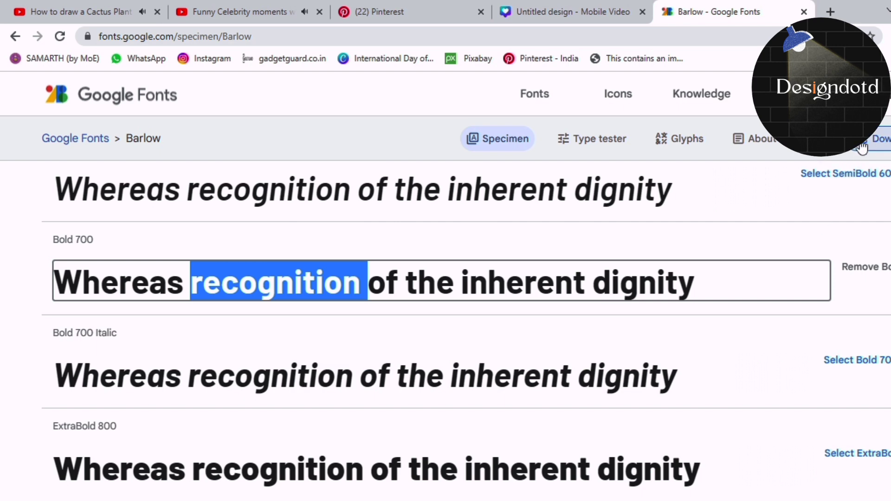
pyautogui.click(862, 148)
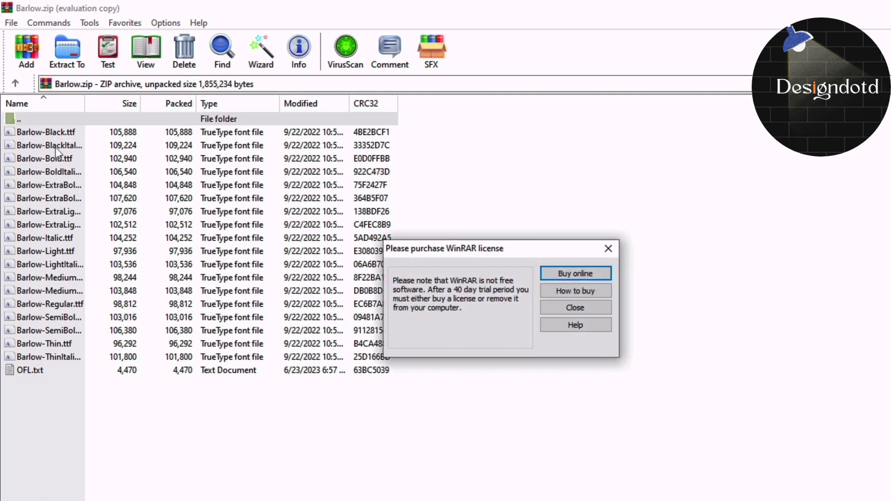
# Install Barlow-Bold.ttf from Barlow.zip as a system font and close its preview.
pyautogui.click(611, 249)
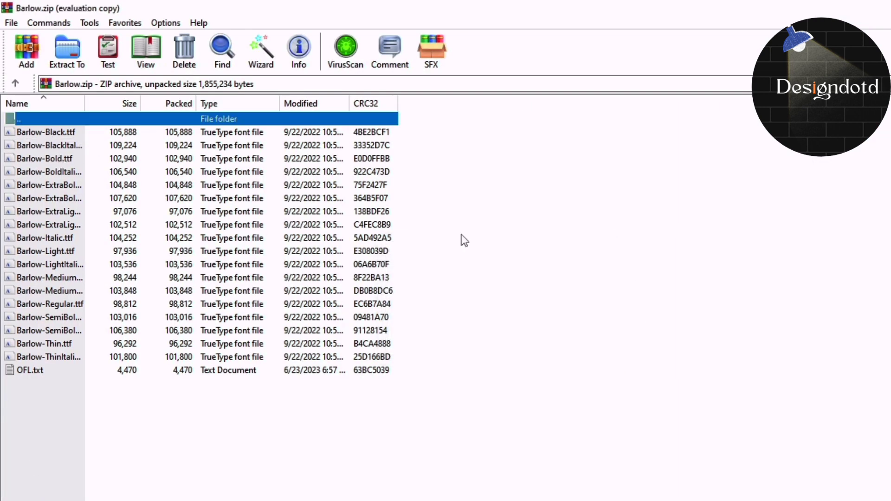
pyautogui.click(49, 159)
pyautogui.click(49, 157)
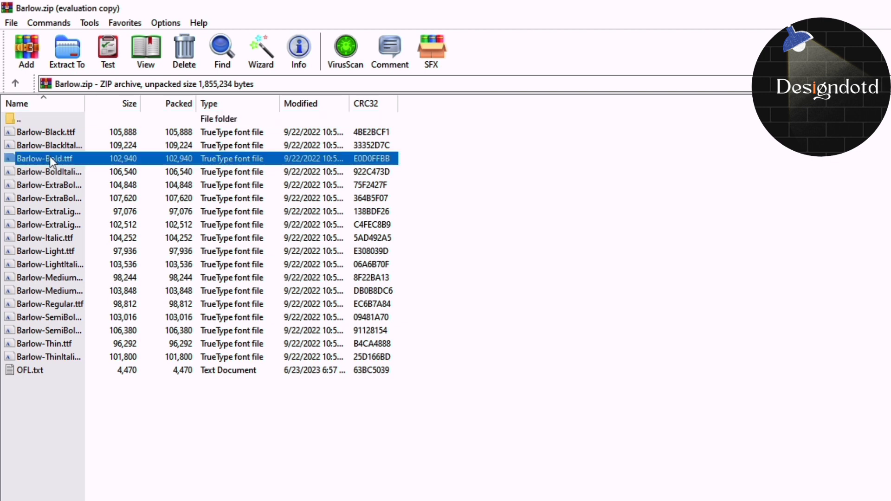
pyautogui.doubleClick(130, 155)
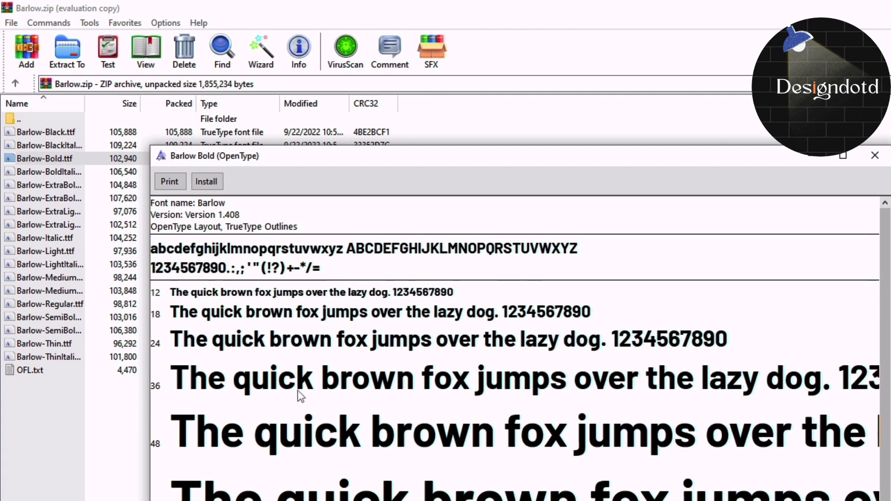
pyautogui.click(196, 182)
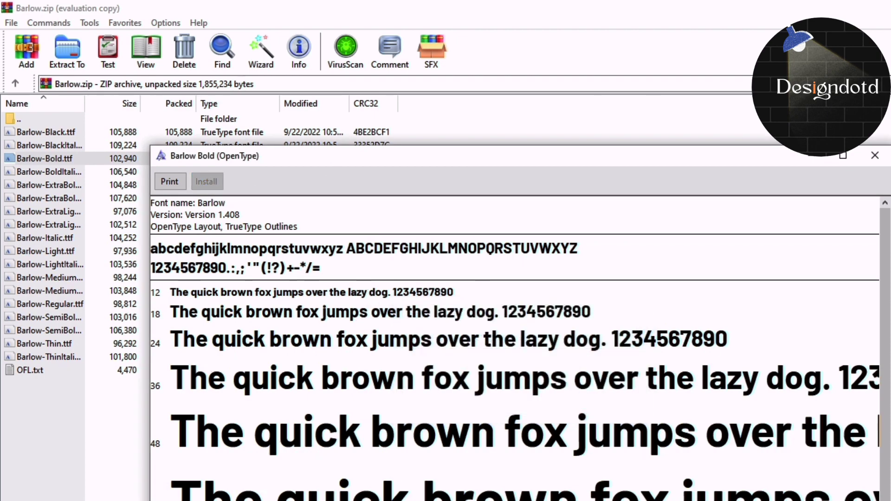
pyautogui.click(874, 155)
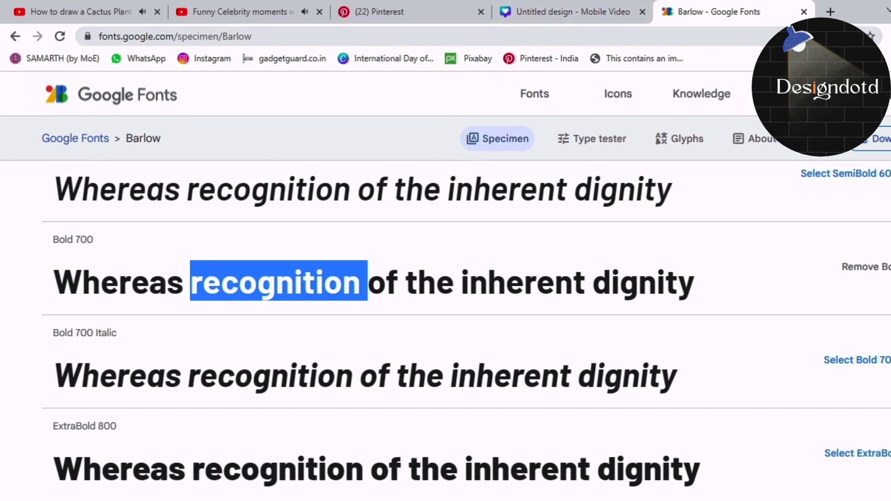
# Replace the search with 'breathing font' and open the Breathing font page on dafont.com.
pyautogui.scroll(4, 445, 325)
pyautogui.scroll(10, 445, 325)
pyautogui.scroll(10, 446, 324)
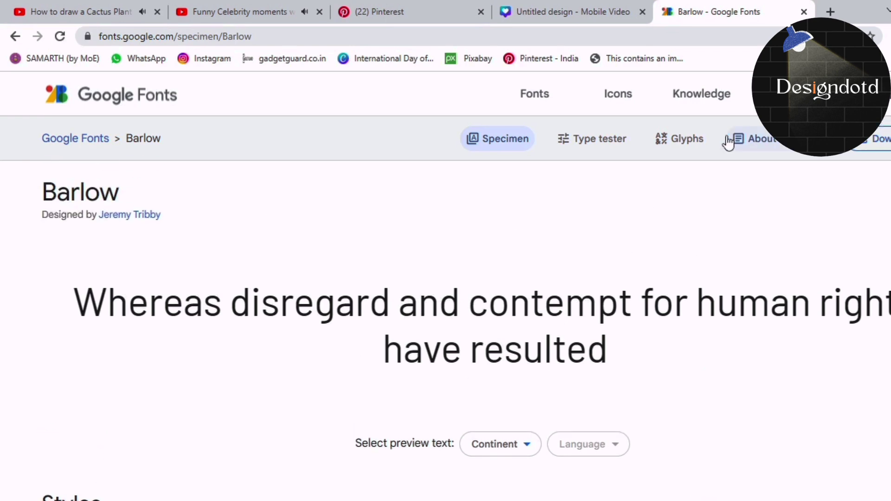
pyautogui.click(15, 36)
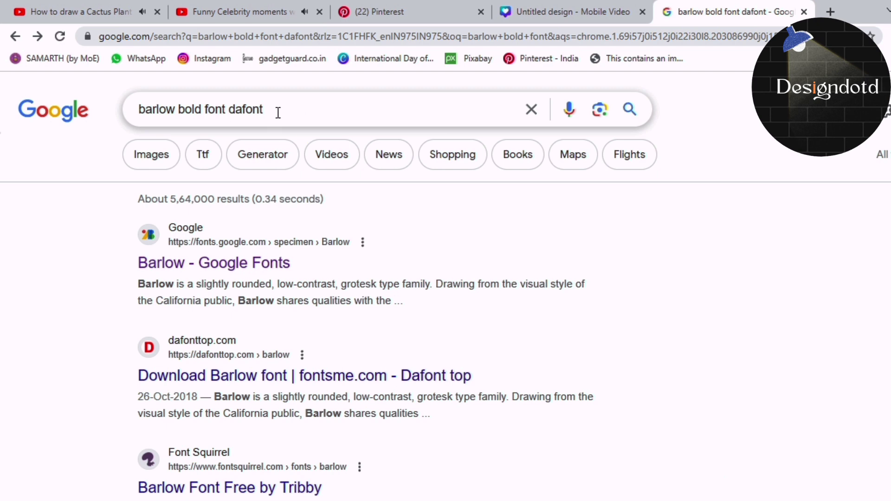
pyautogui.moveTo(337, 103); pyautogui.dragTo(136, 110)
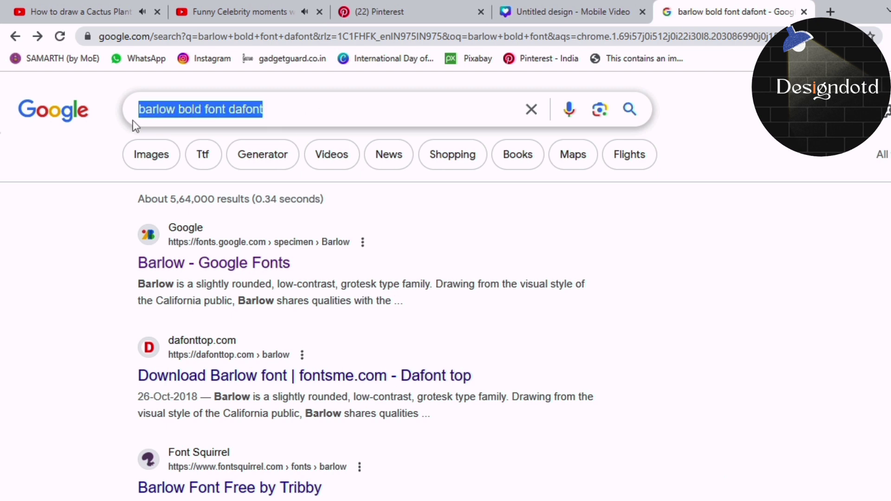
pyautogui.press('BackSpace')
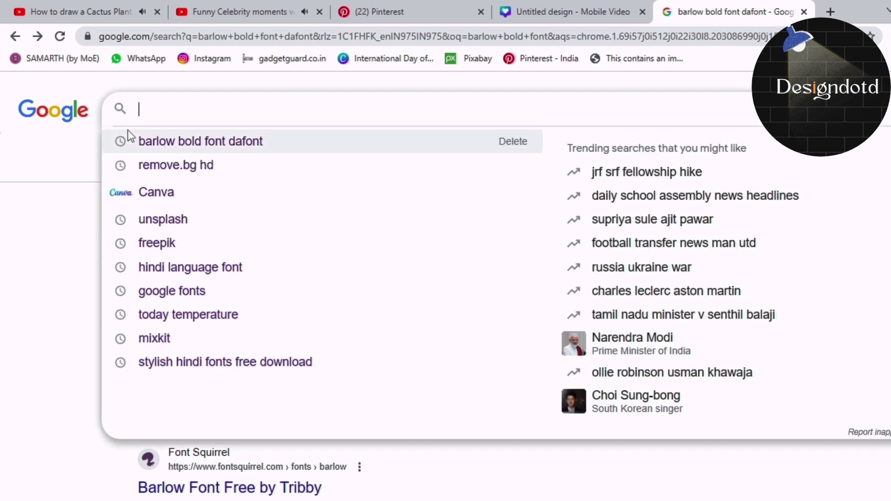
pyautogui.write('brea')
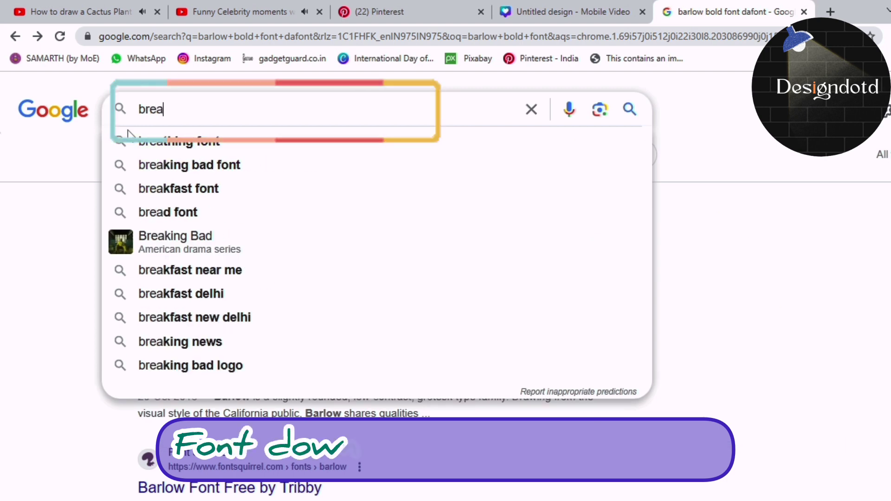
pyautogui.write('thin')
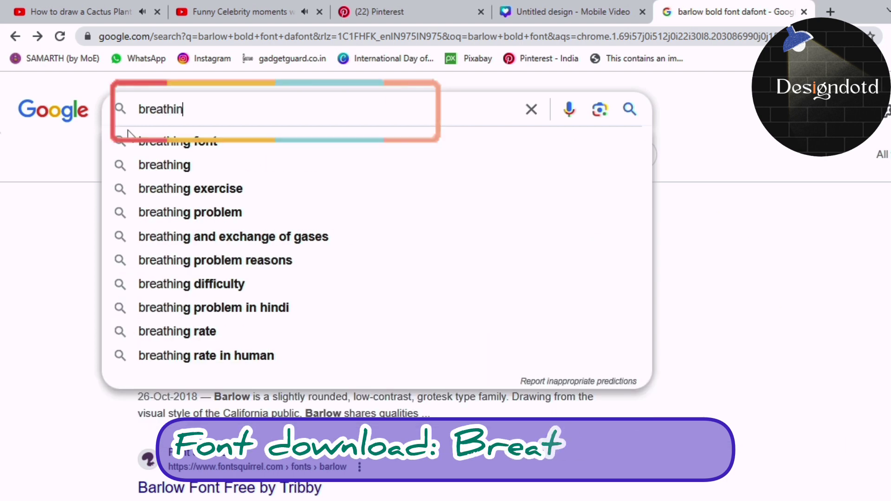
pyautogui.write('g fo')
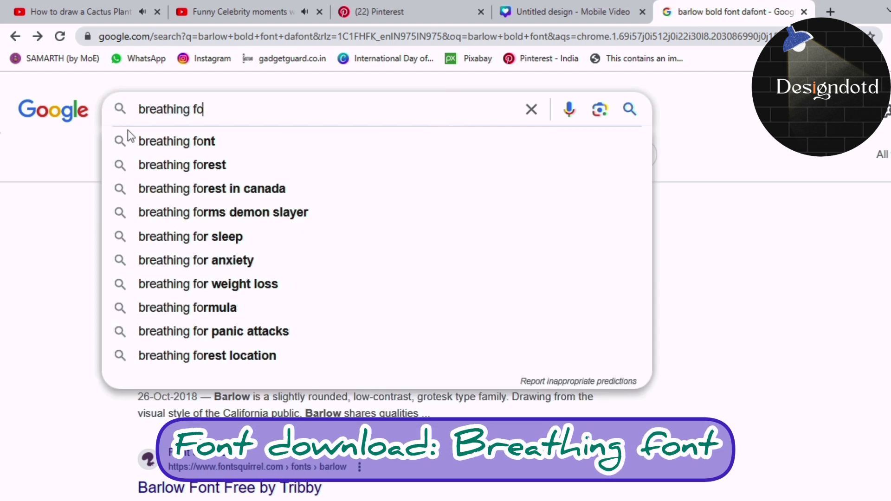
pyautogui.write('nt')
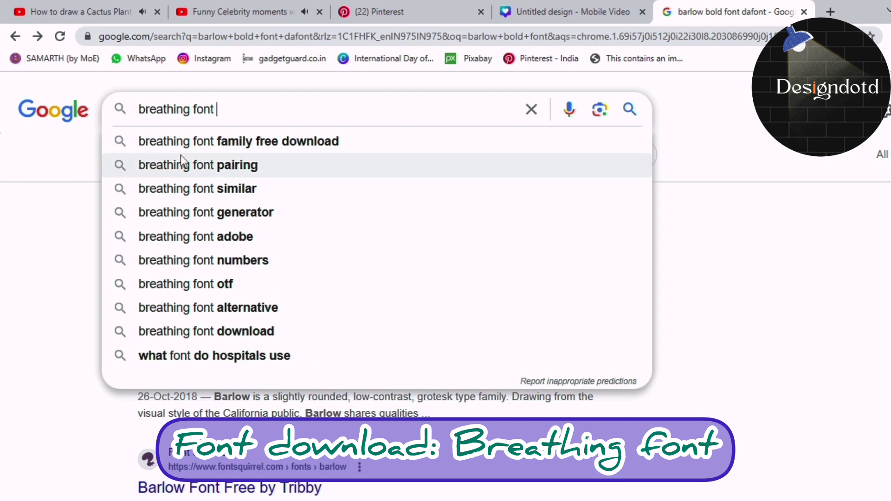
pyautogui.click(180, 141)
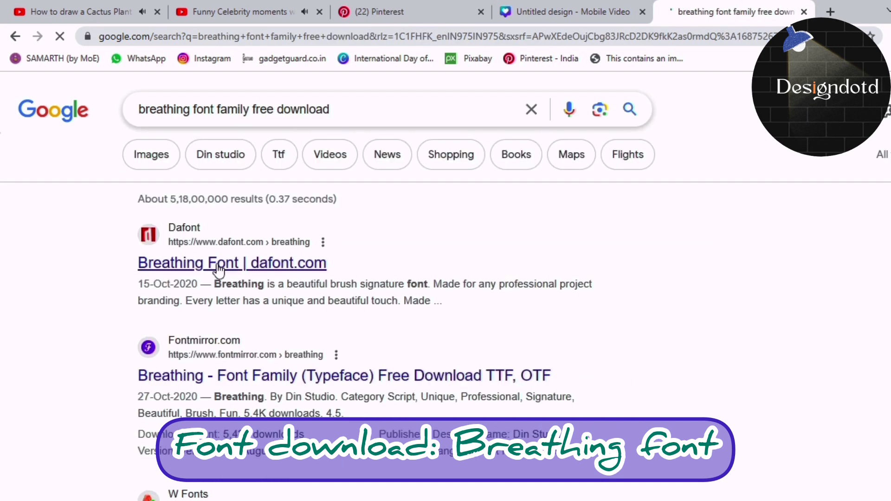
pyautogui.click(217, 268)
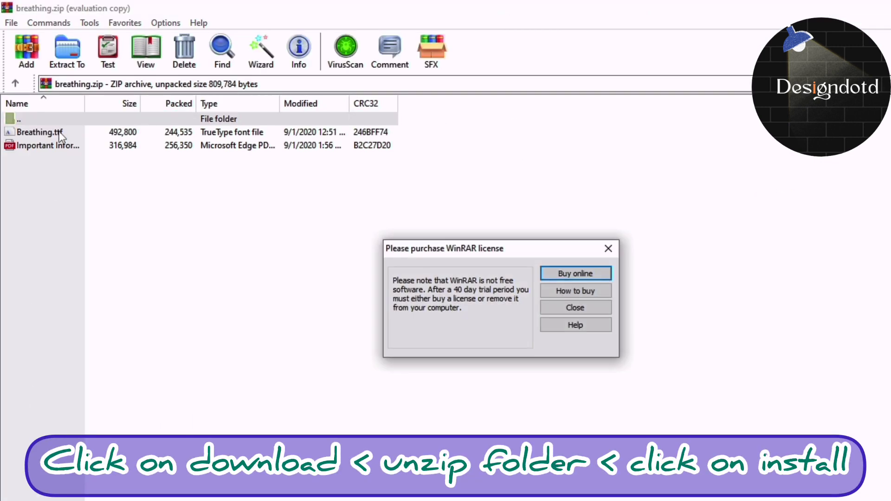
# Install Breathing.ttf from breathing.zip as a system font and close the preview.
pyautogui.click(608, 248)
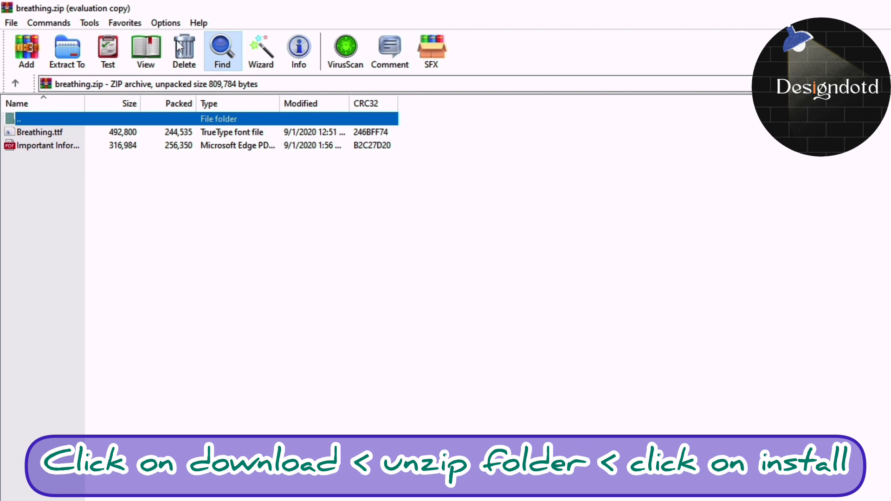
pyautogui.click(97, 135)
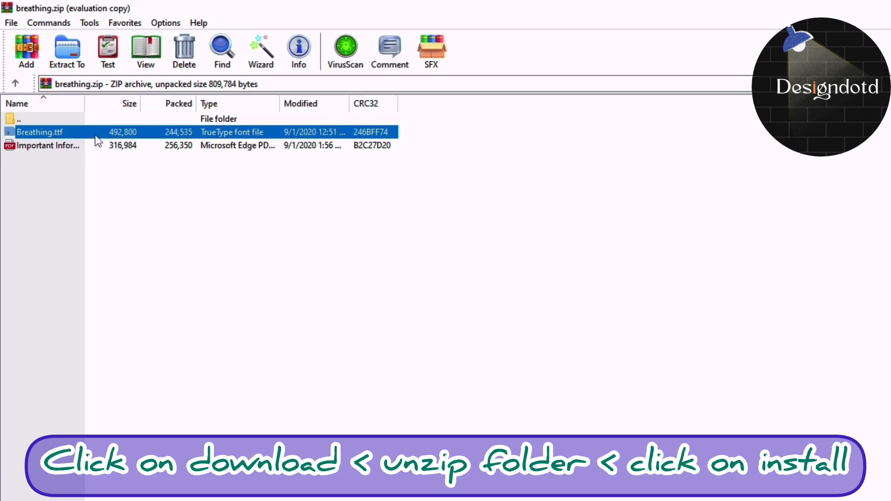
pyautogui.doubleClick(97, 137)
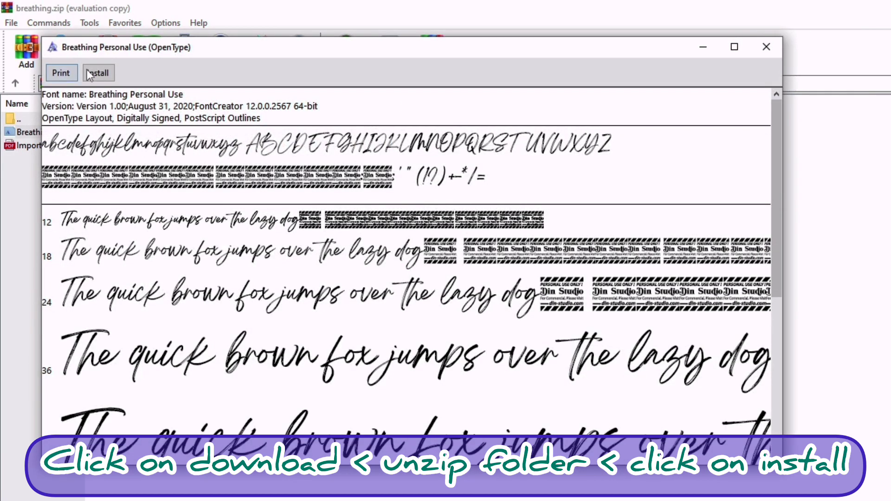
pyautogui.click(96, 72)
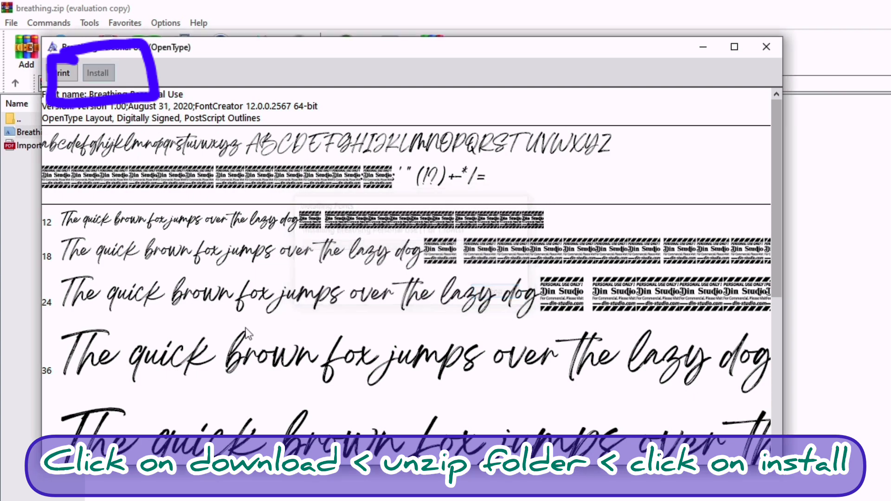
pyautogui.click(768, 49)
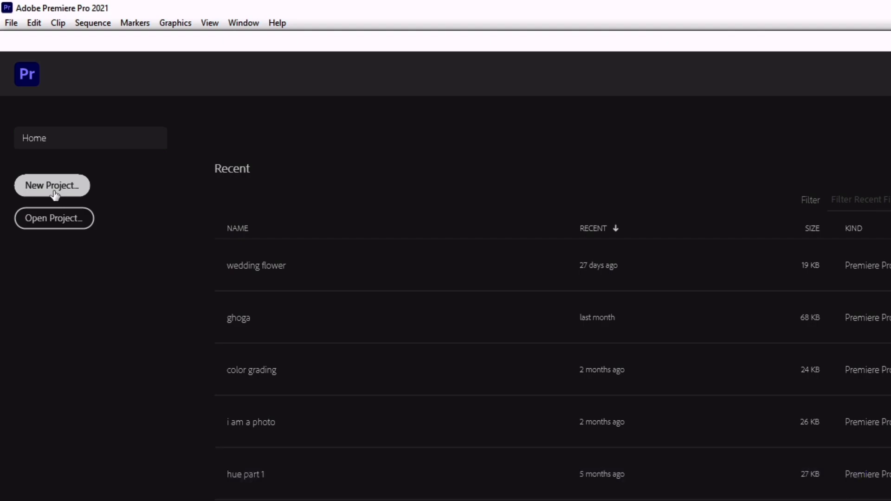
# Create project 'train reel' in E:\Downloads using the Mercury Playback Engine Software Only renderer.
pyautogui.click(54, 189)
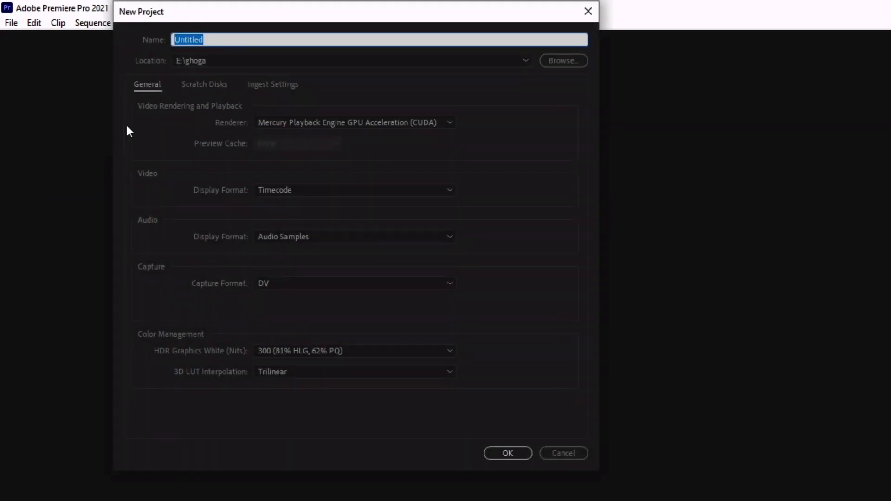
pyautogui.press('BackSpace')
pyautogui.write('t')
pyautogui.write('rain ')
pyautogui.write('reel')
pyautogui.click(550, 61)
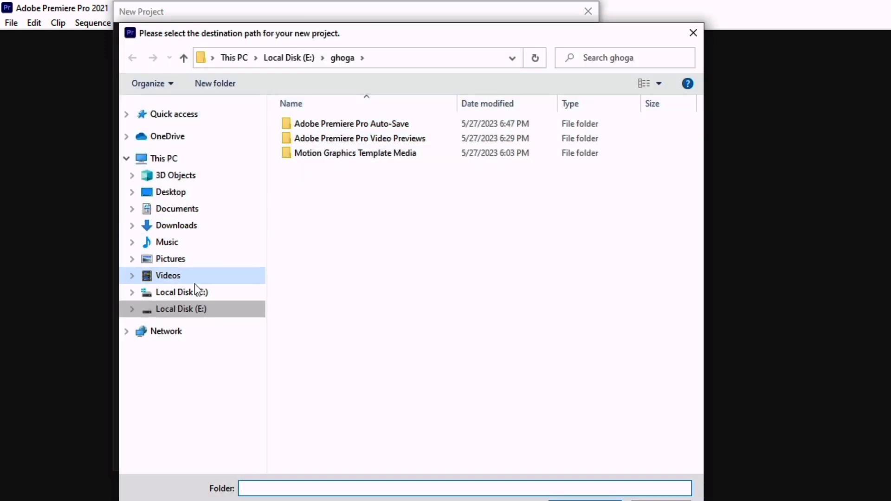
pyautogui.click(188, 309)
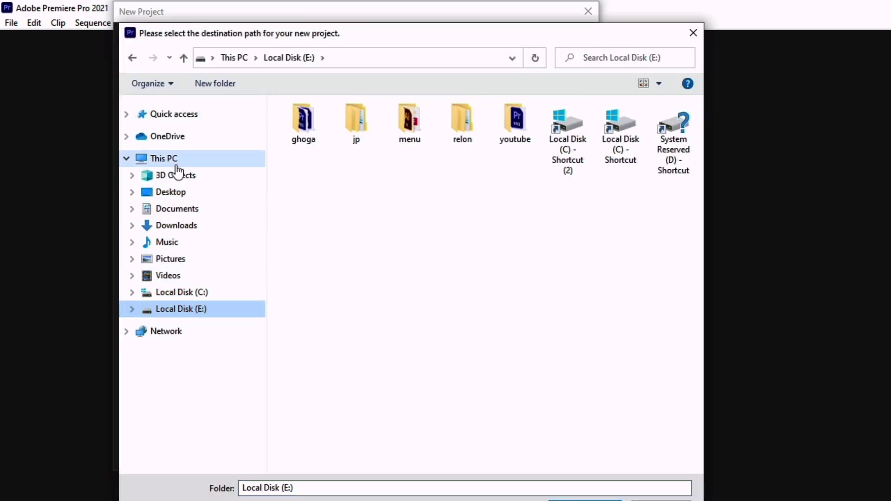
pyautogui.click(183, 226)
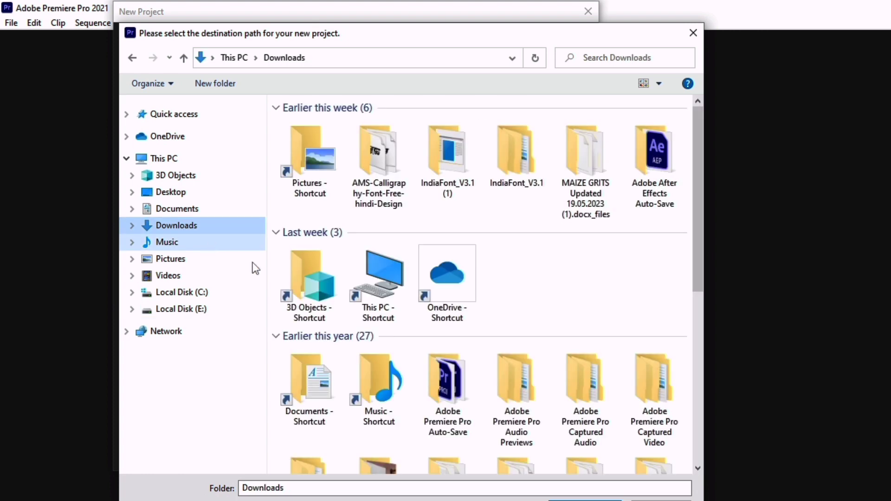
pyautogui.click(553, 492)
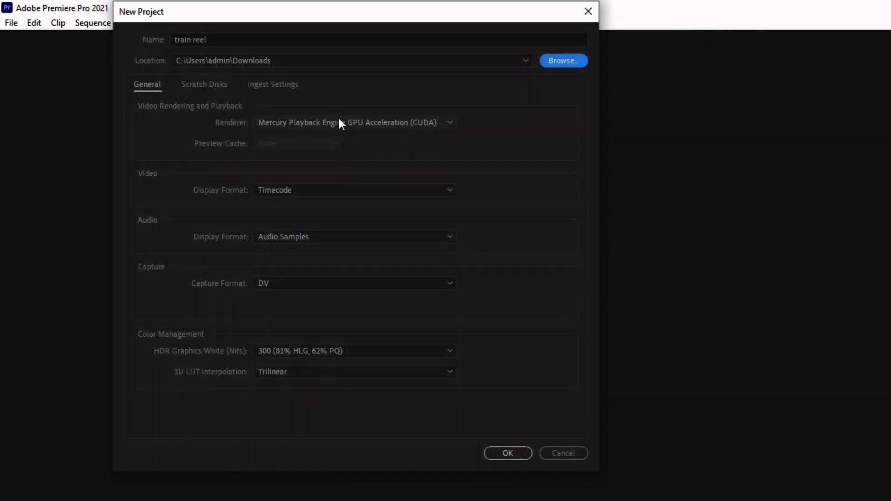
pyautogui.click(339, 122)
pyautogui.click(351, 152)
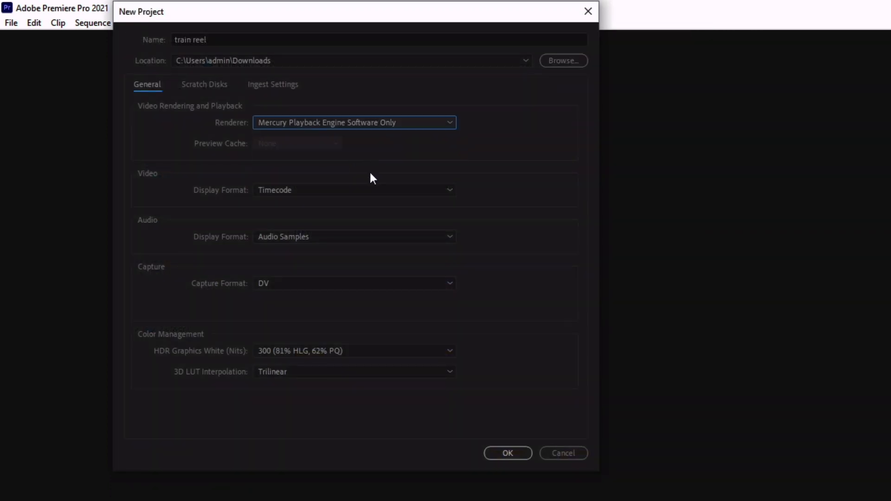
pyautogui.click(499, 453)
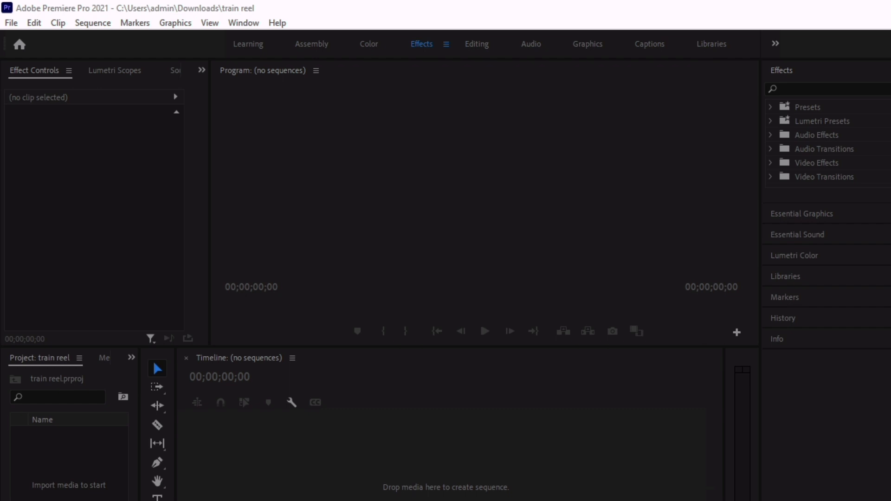
# Add a new sequence from the custom 'insta reel' preset as Sequence 01.
pyautogui.hotkey('alt', 'Tab')
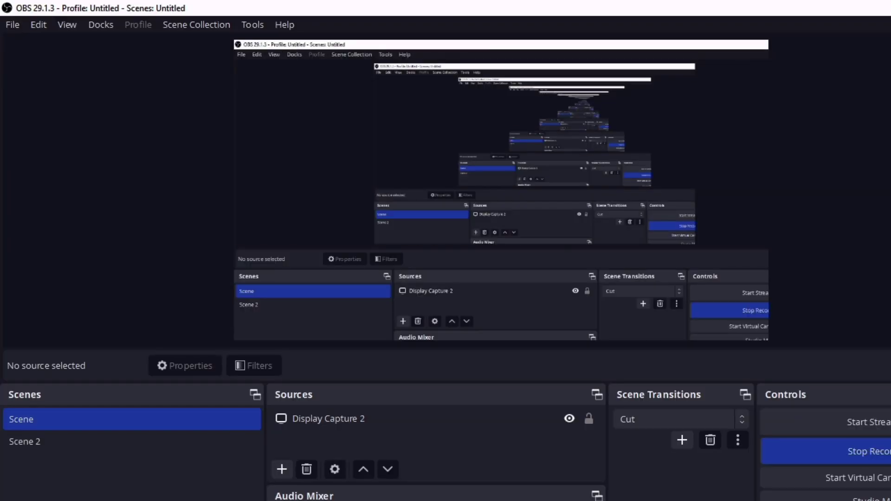
pyautogui.hotkey('alt', 'Tab')
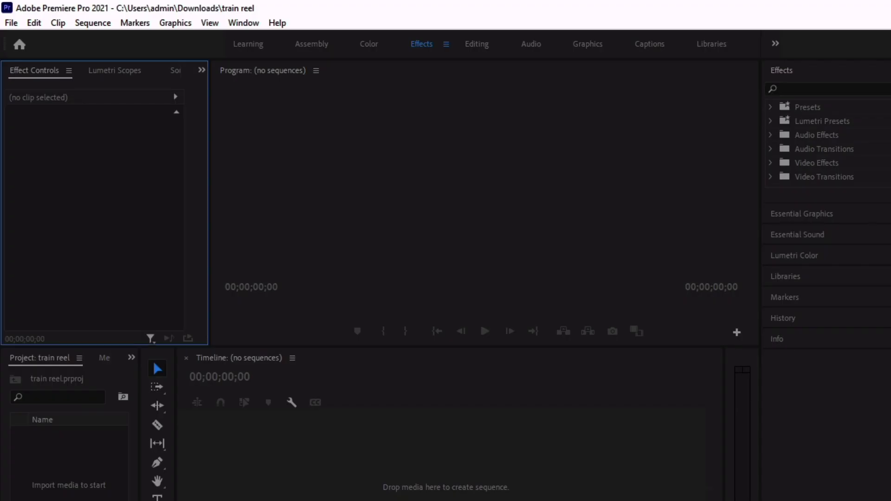
pyautogui.click(691, 471)
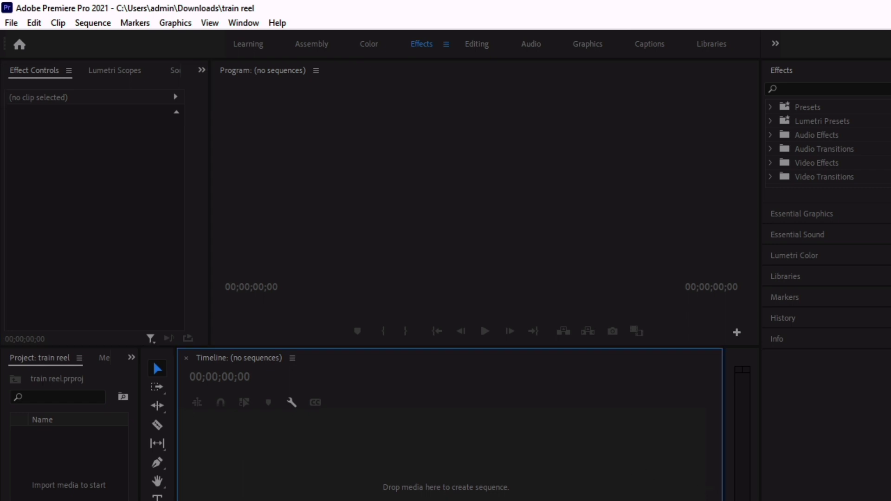
pyautogui.click(91, 27)
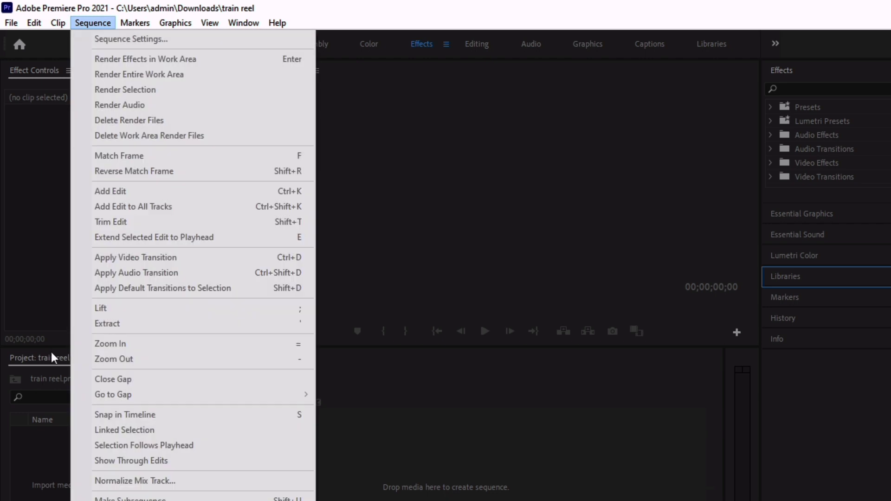
pyautogui.click(41, 475)
pyautogui.rightClick(41, 475)
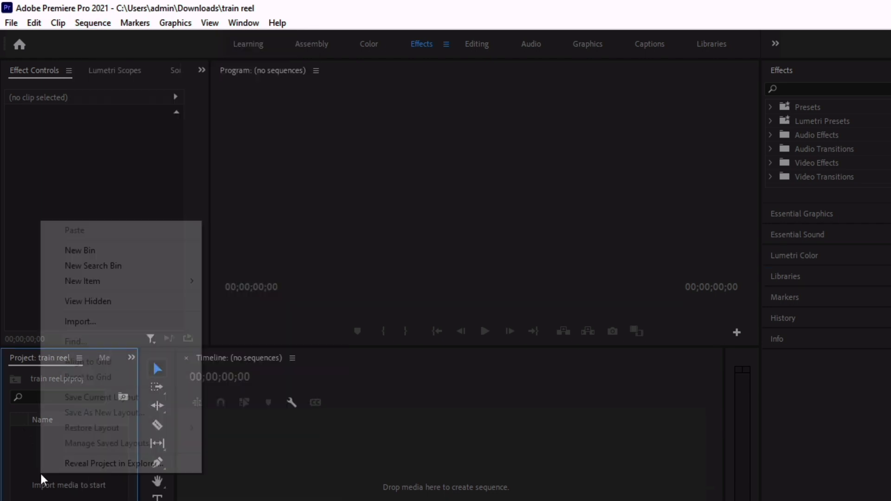
pyautogui.moveTo(113, 285)
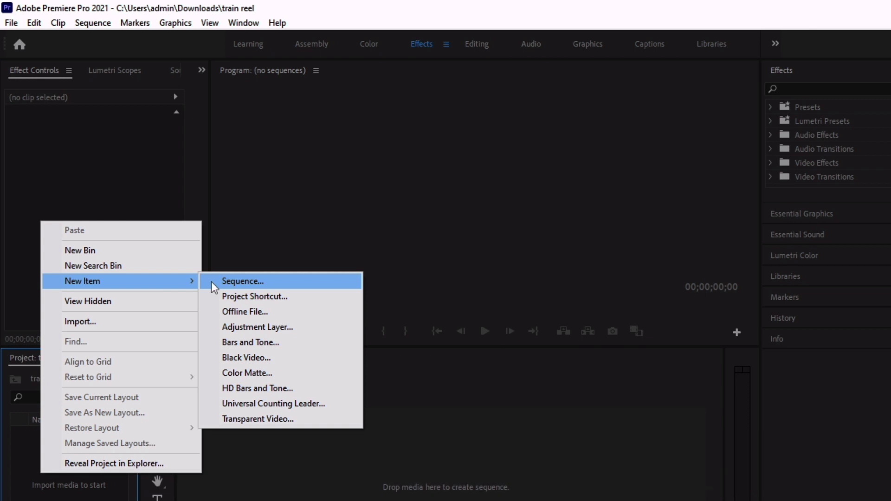
pyautogui.click(211, 282)
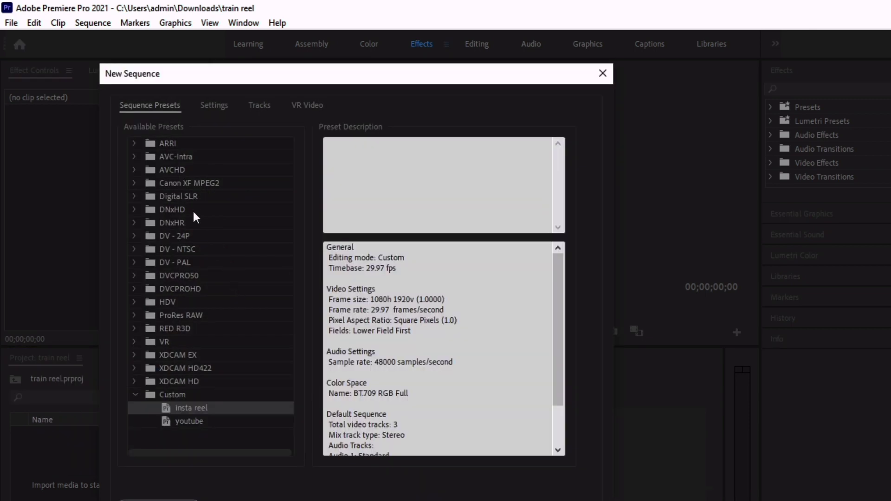
pyautogui.doubleClick(229, 405)
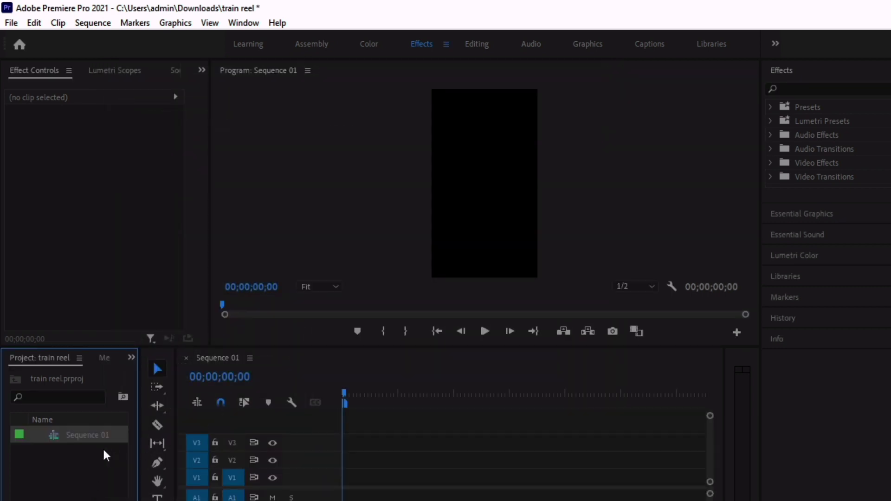
# Select Sequence 01 in the Project panel, leaving its name unchanged.
pyautogui.click(101, 436)
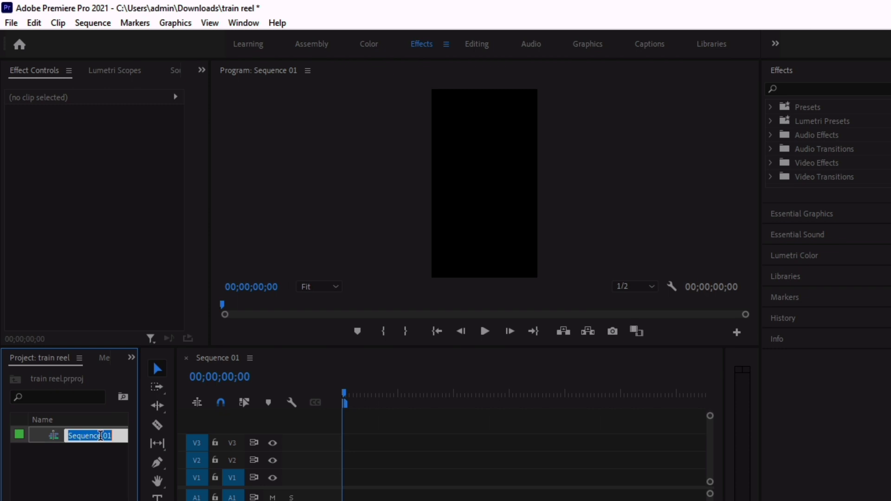
pyautogui.click(47, 434)
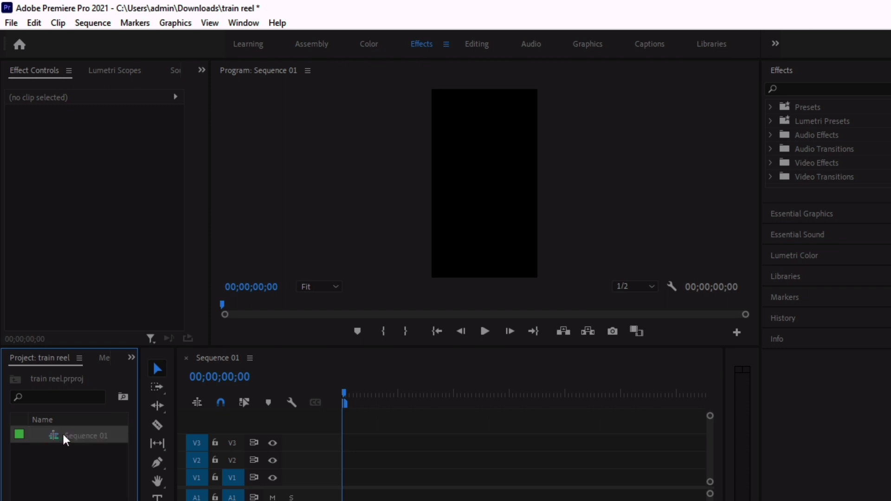
pyautogui.click(88, 436)
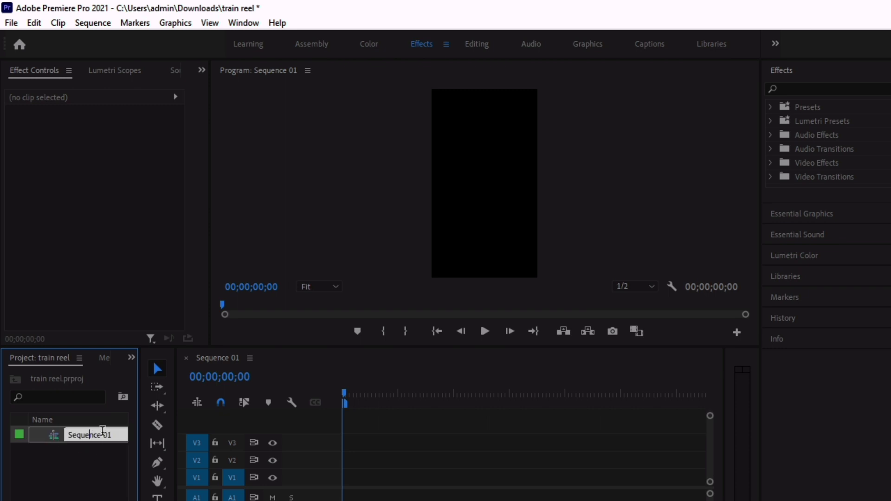
pyautogui.click(87, 448)
pyautogui.click(75, 437)
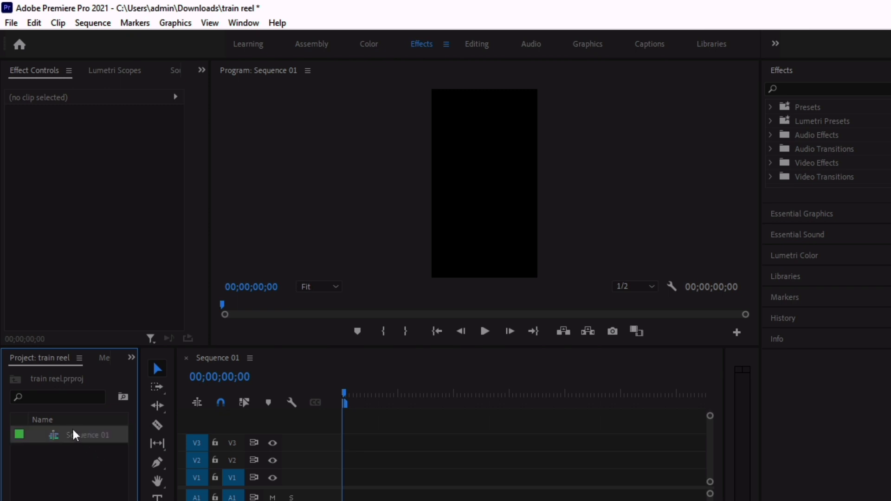
pyautogui.rightClick(75, 436)
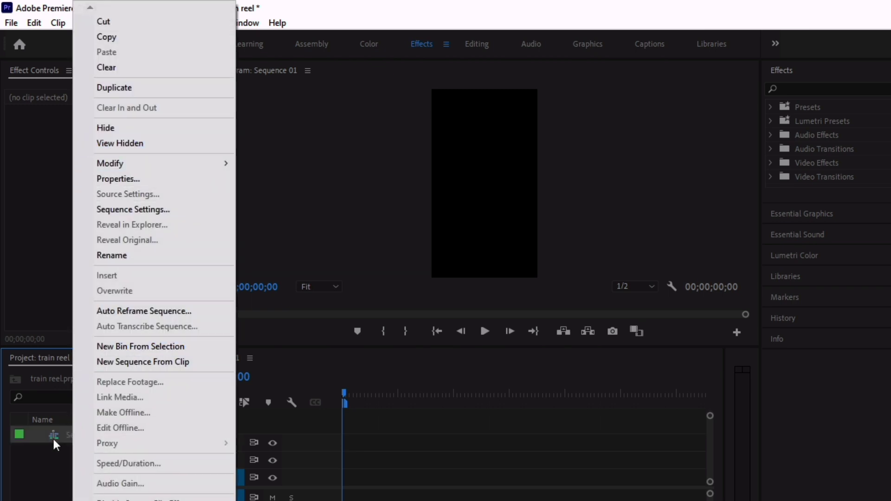
pyautogui.click(36, 441)
pyautogui.click(76, 434)
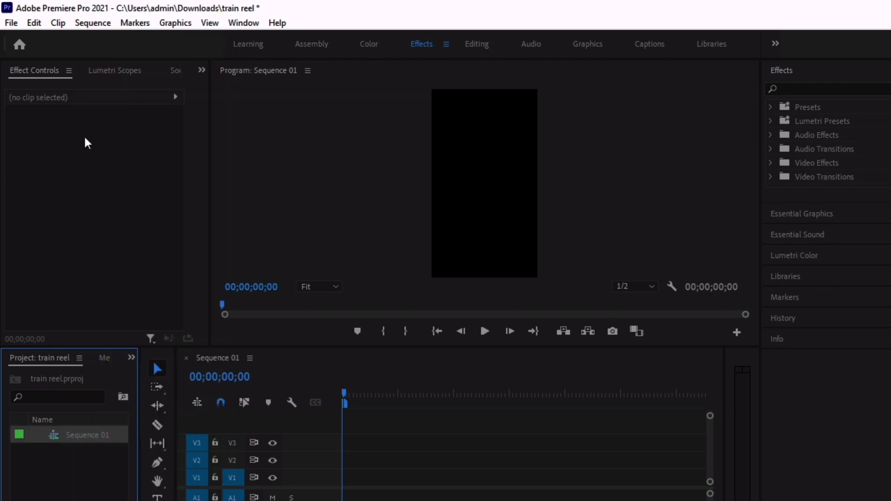
# Confirm Sequence 01 settings at 1080×1920, 29.97 fps with drop-frame timecode.
pyautogui.click(95, 23)
pyautogui.click(118, 42)
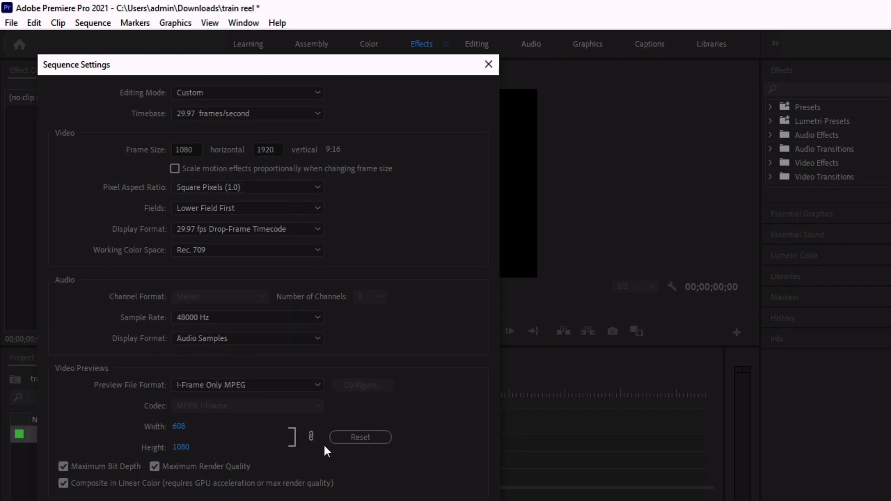
pyautogui.click(235, 231)
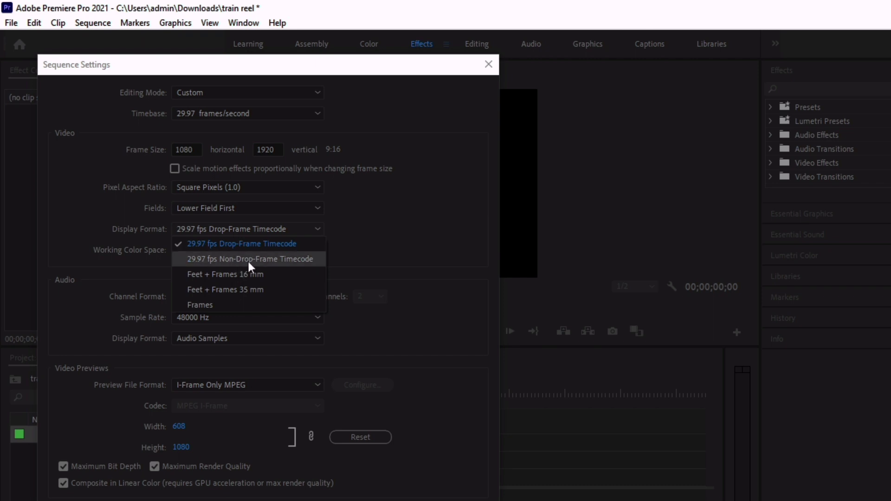
pyautogui.click(424, 239)
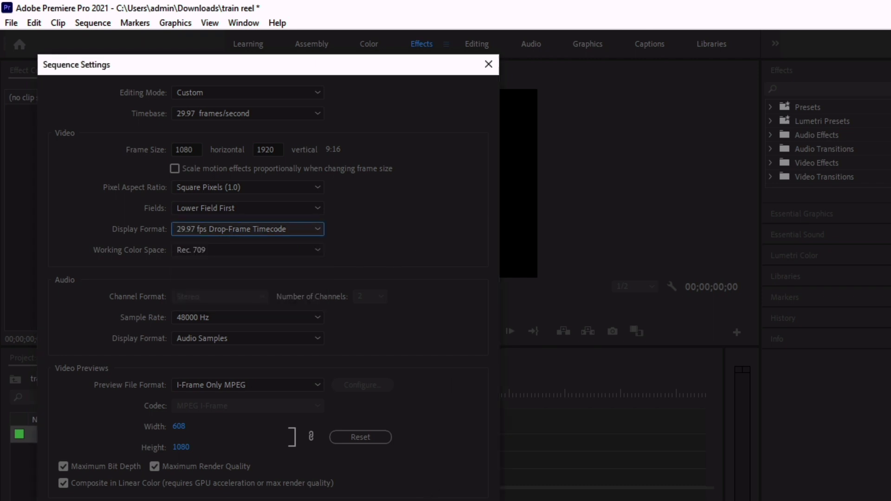
pyautogui.press('Return')
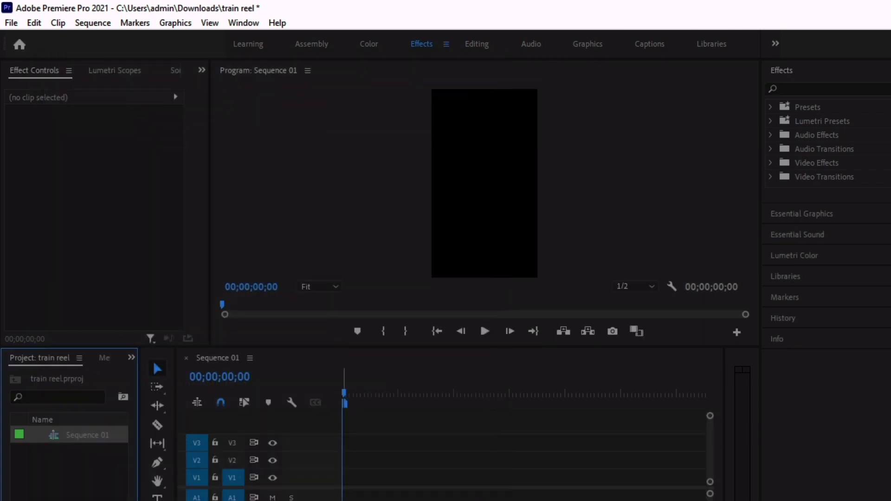
# Import the train_-_50458 clip and place it on Sequence 01, keeping existing sequence settings.
pyautogui.rightClick(95, 470)
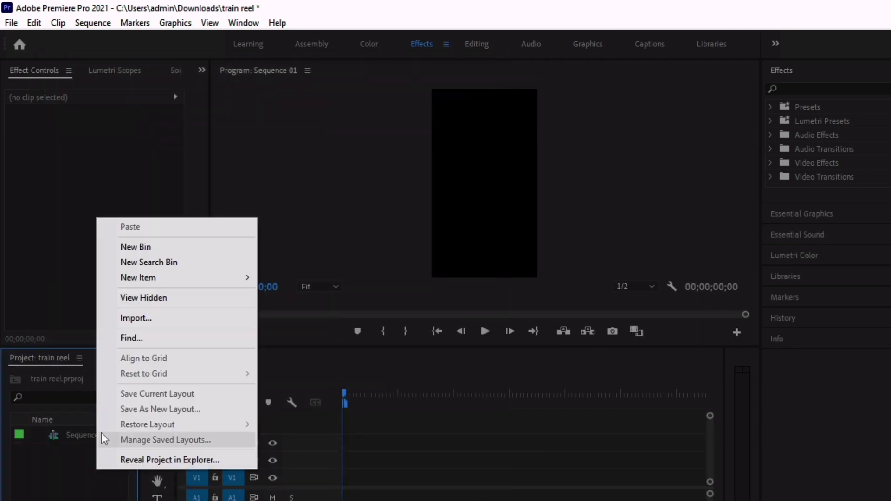
pyautogui.rightClick(75, 471)
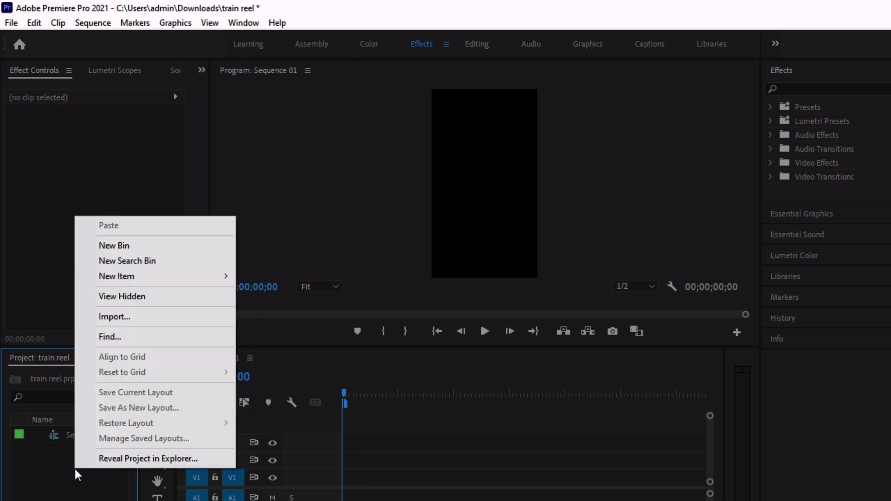
pyautogui.rightClick(40, 477)
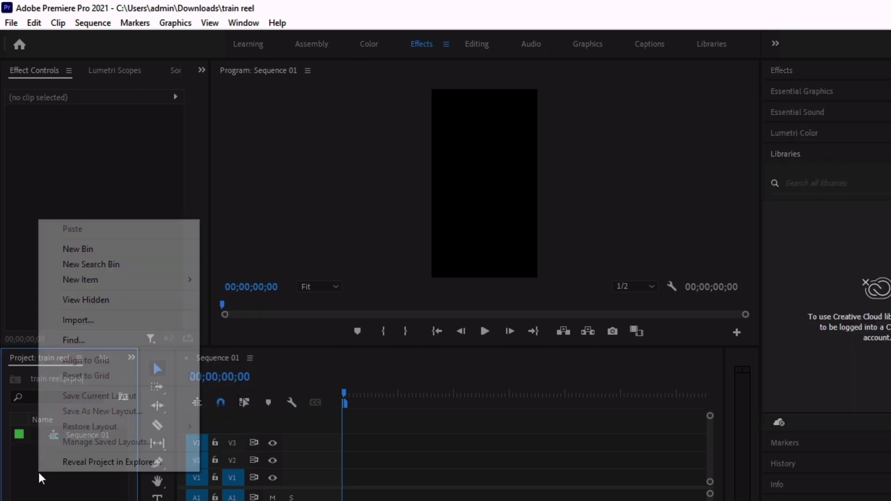
pyautogui.click(91, 321)
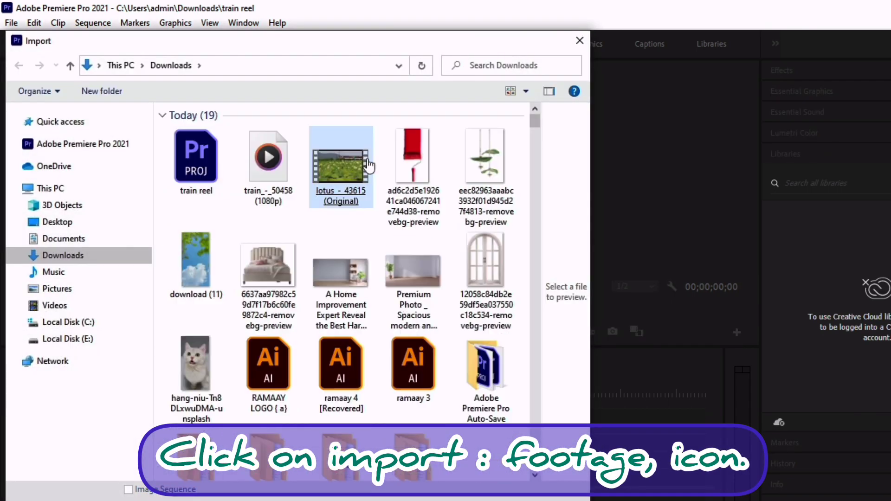
pyautogui.click(251, 167)
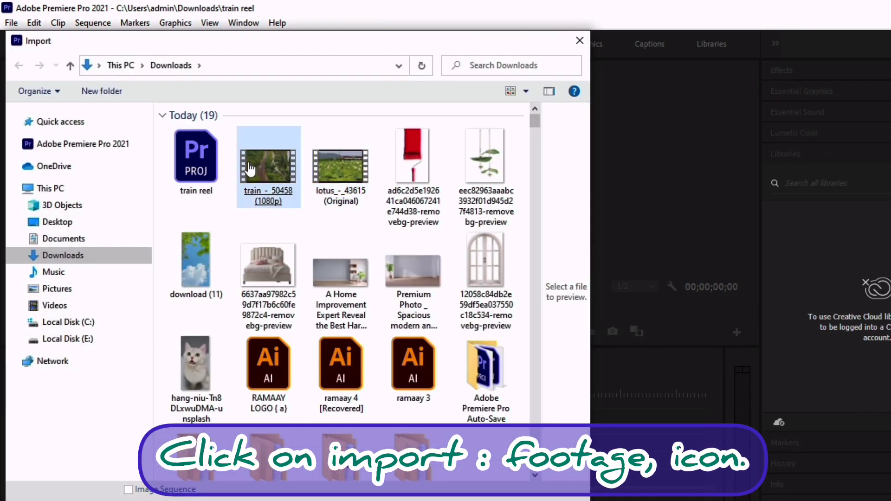
pyautogui.doubleClick(249, 168)
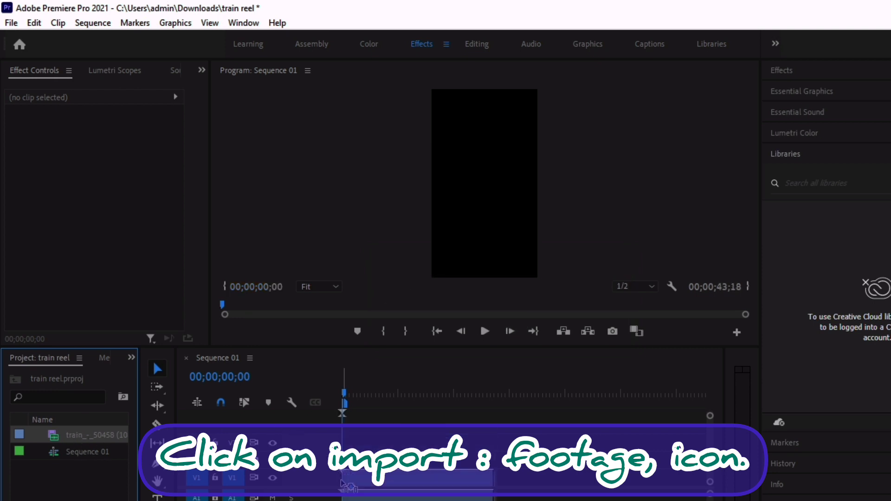
pyautogui.moveTo(123, 439); pyautogui.dragTo(343, 483)
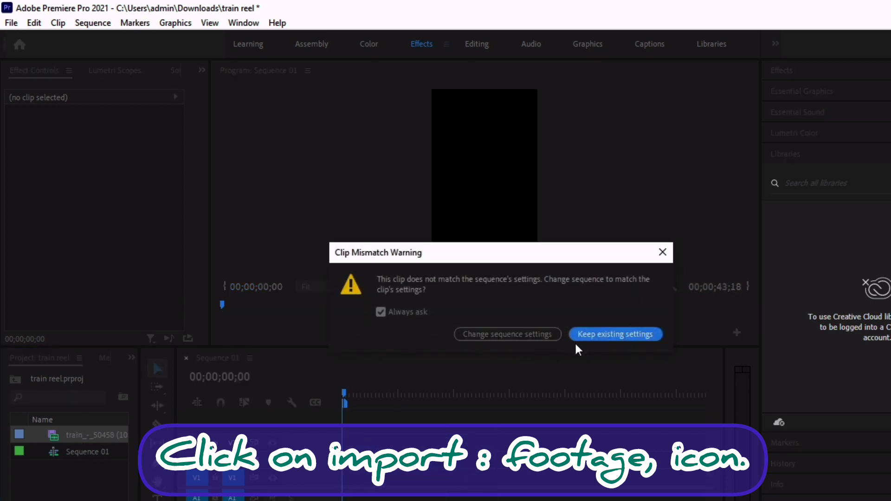
pyautogui.click(577, 338)
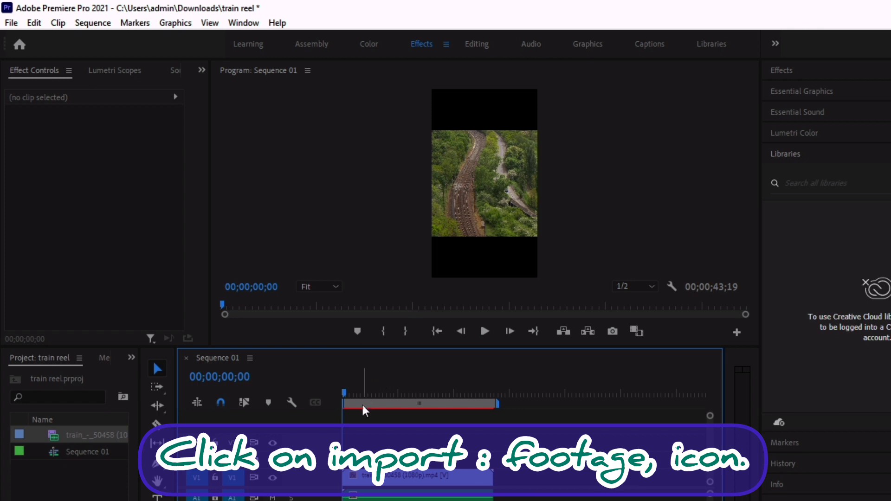
# Scale the train clip to 191 and shift it right to fill the vertical frame.
pyautogui.moveTo(345, 388); pyautogui.dragTo(370, 392)
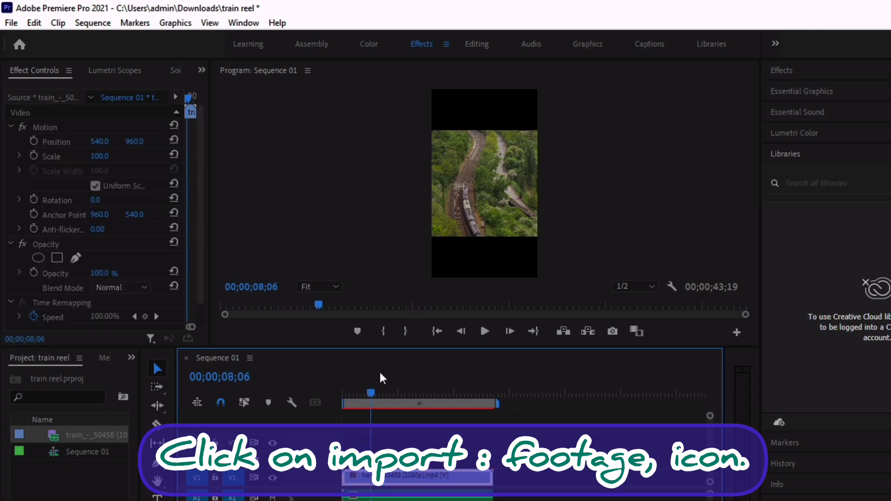
pyautogui.moveTo(103, 150); pyautogui.dragTo(179, 149)
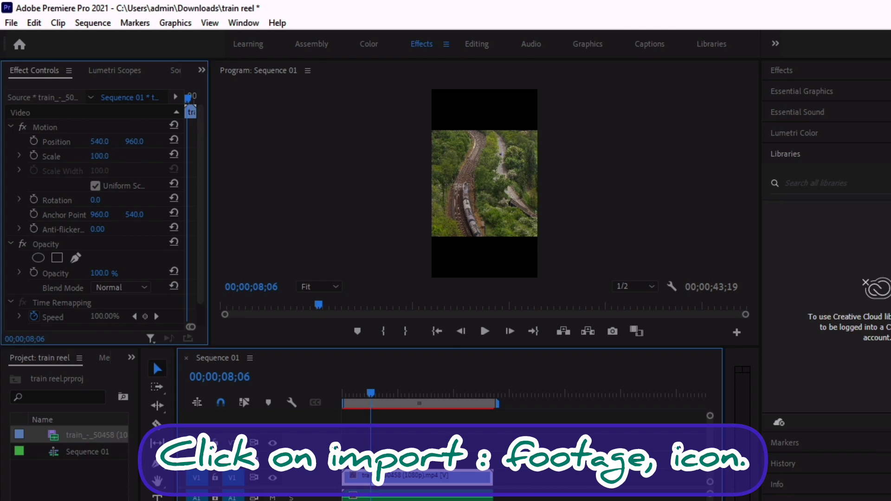
pyautogui.moveTo(99, 141); pyautogui.dragTo(156, 141)
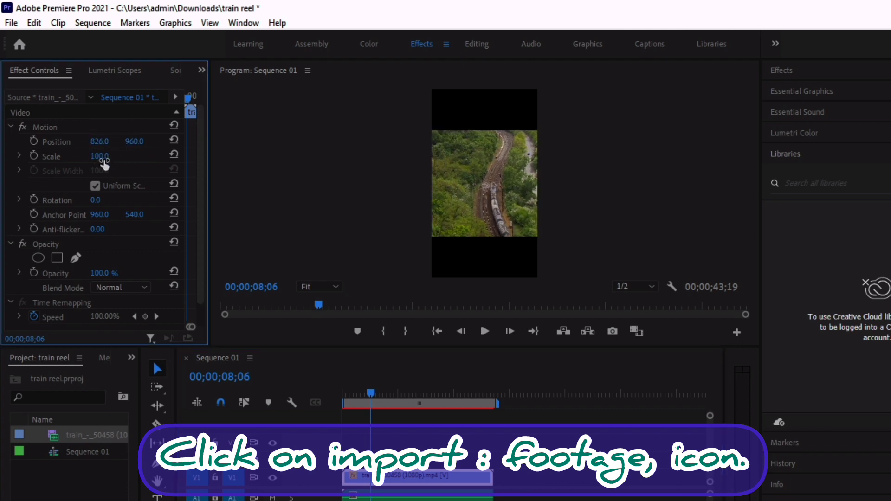
pyautogui.moveTo(99, 156); pyautogui.dragTo(134, 156)
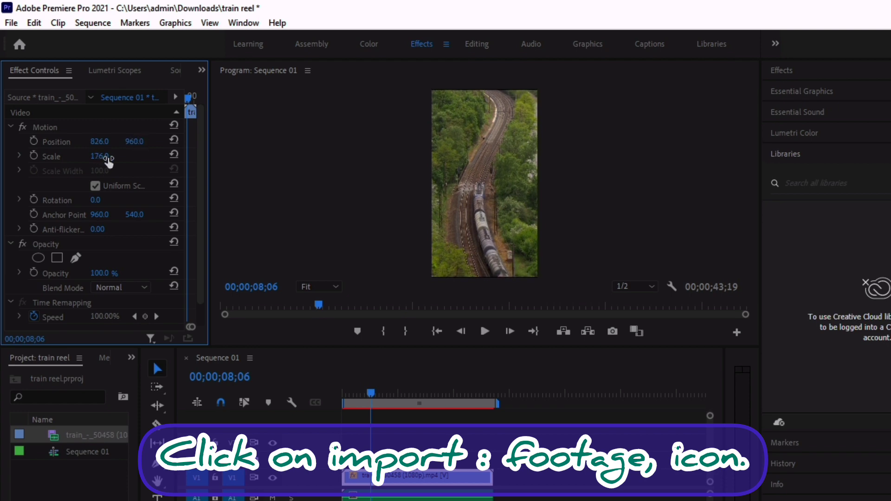
pyautogui.moveTo(106, 158)
pyautogui.mouseDown()
pyautogui.moveTo(121, 141)
pyautogui.moveTo(111, 141)
pyautogui.mouseUp()
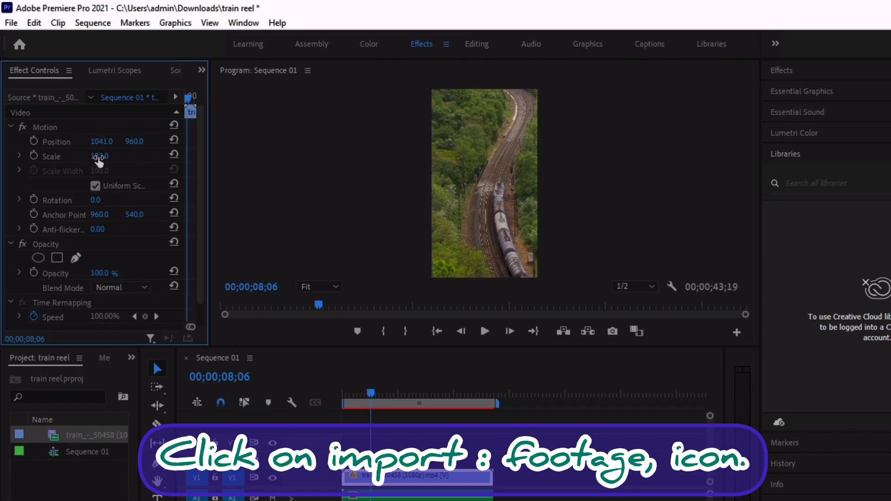
pyautogui.moveTo(99, 156); pyautogui.dragTo(104, 156)
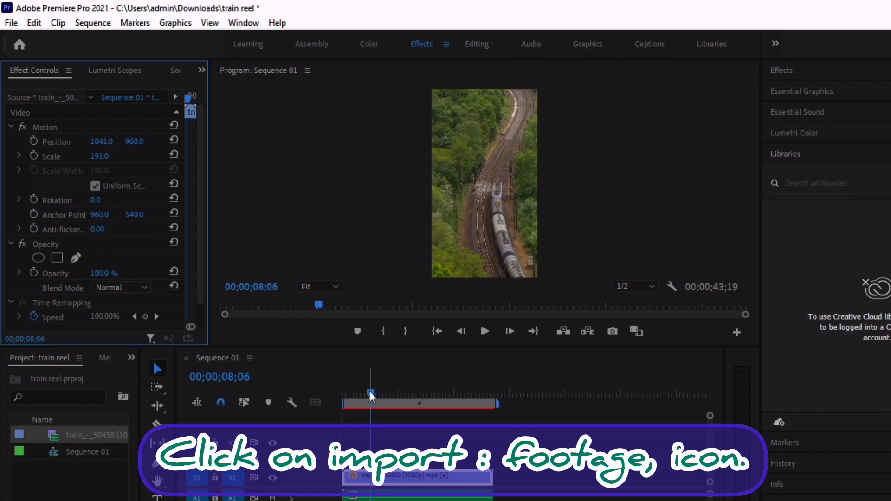
# Play the sequence and nudge the clip's position while previewing the framing.
pyautogui.moveTo(370, 393); pyautogui.dragTo(348, 395)
pyautogui.click(484, 331)
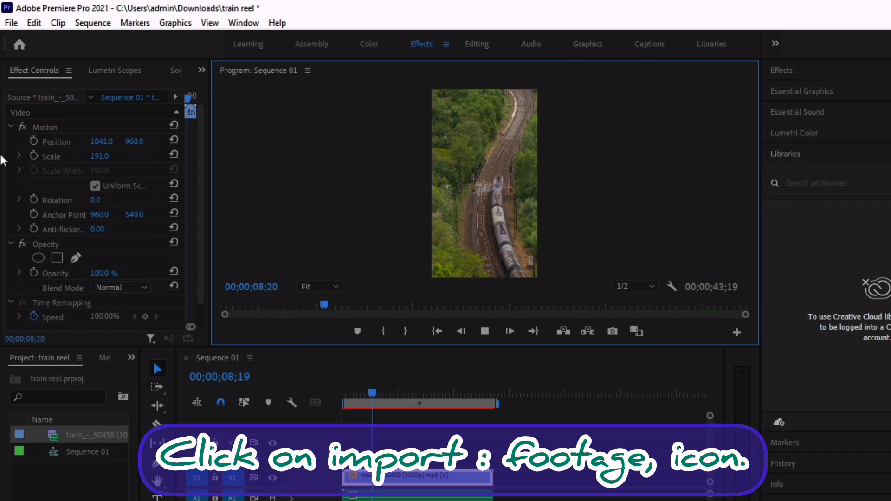
pyautogui.moveTo(102, 141); pyautogui.dragTo(121, 141)
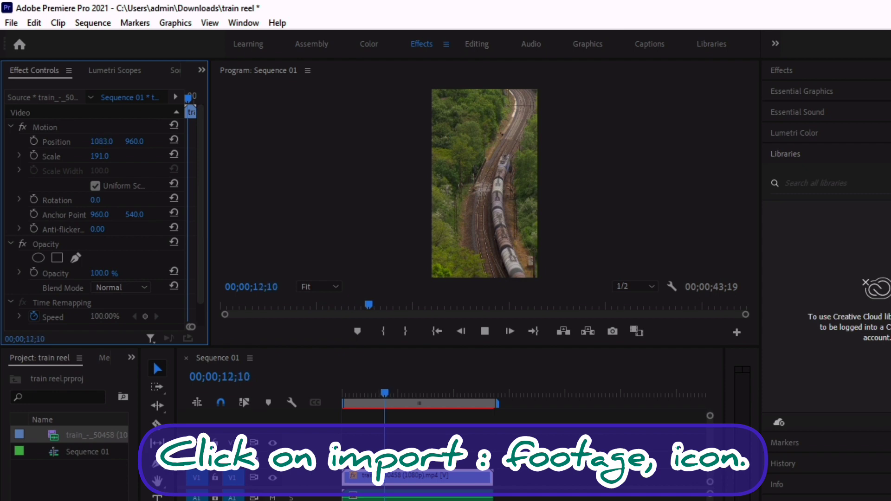
pyautogui.click(387, 393)
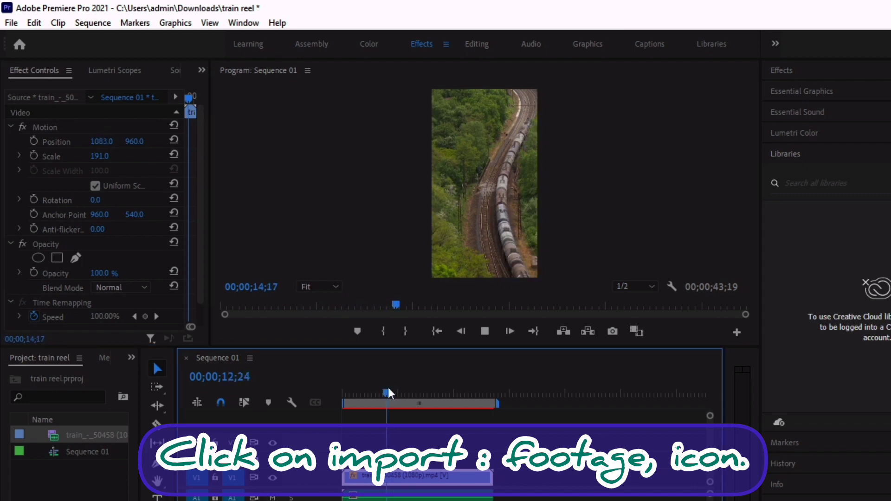
pyautogui.moveTo(388, 392); pyautogui.dragTo(379, 393)
pyautogui.moveTo(126, 141); pyautogui.dragTo(202, 141)
pyautogui.moveTo(102, 141); pyautogui.dragTo(25, 141)
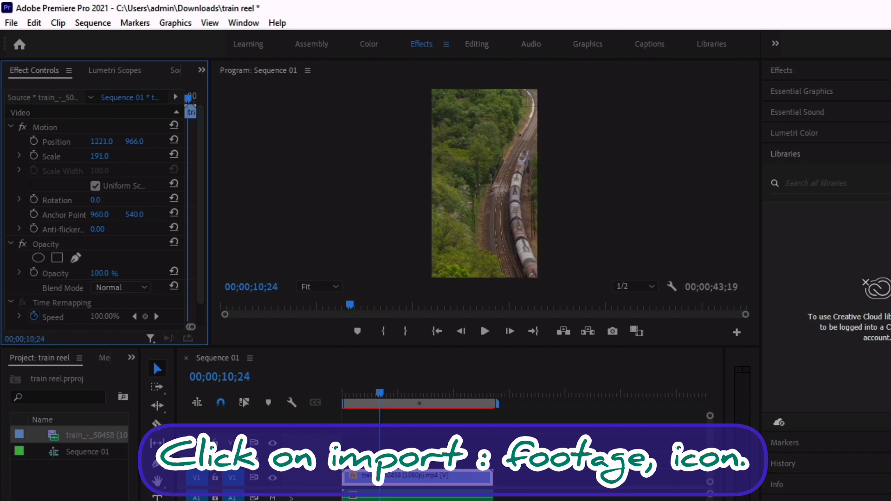
pyautogui.moveTo(134, 141)
pyautogui.mouseDown()
pyautogui.moveTo(170, 141)
pyautogui.moveTo(155, 141)
pyautogui.mouseUp()
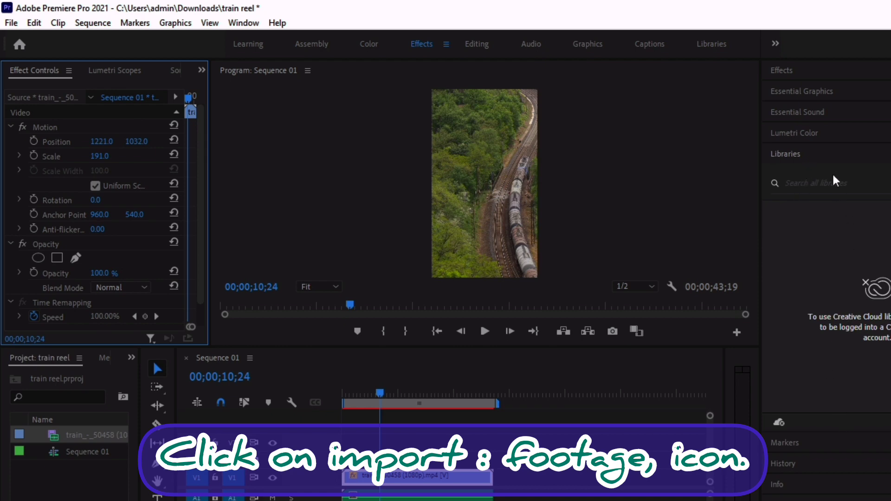
# Review later frames of the train clip and save the project.
pyautogui.click(820, 138)
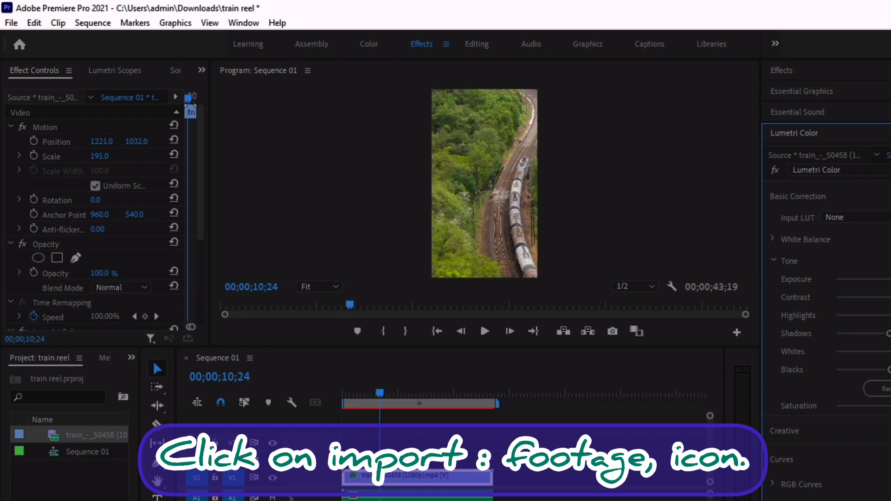
pyautogui.moveTo(383, 393)
pyautogui.mouseDown()
pyautogui.moveTo(437, 399)
pyautogui.moveTo(430, 396)
pyautogui.mouseUp()
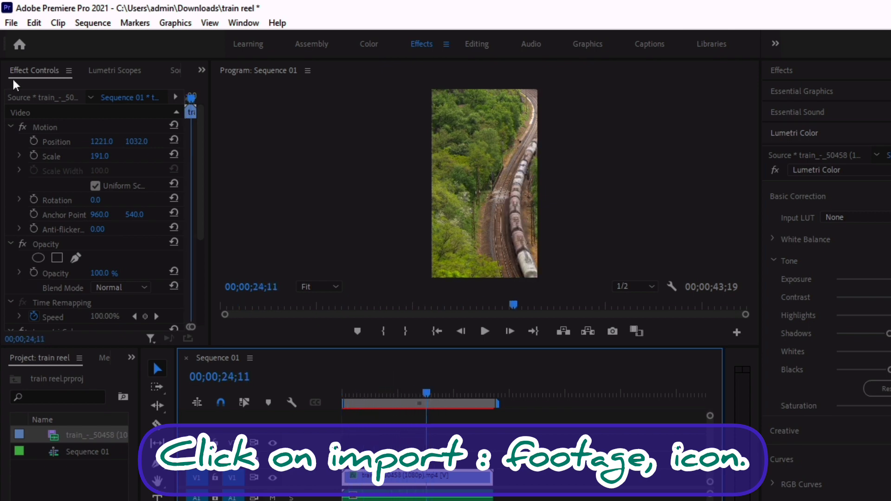
pyautogui.click(9, 24)
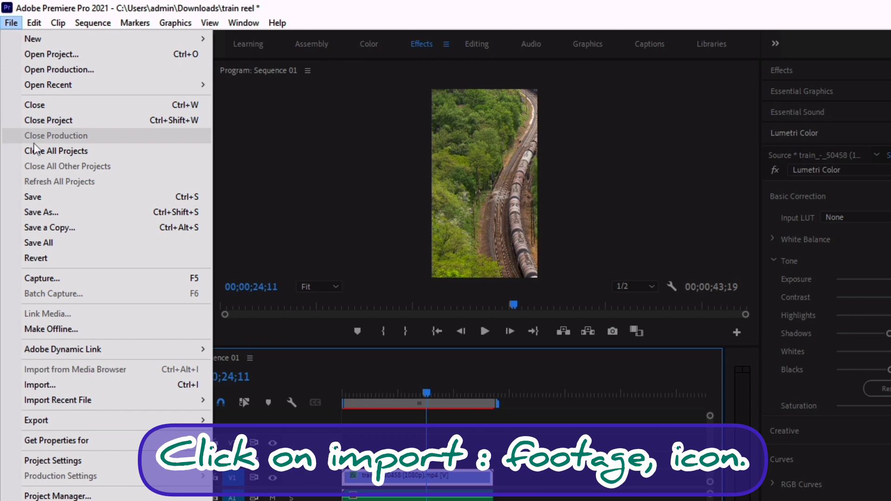
pyautogui.click(52, 197)
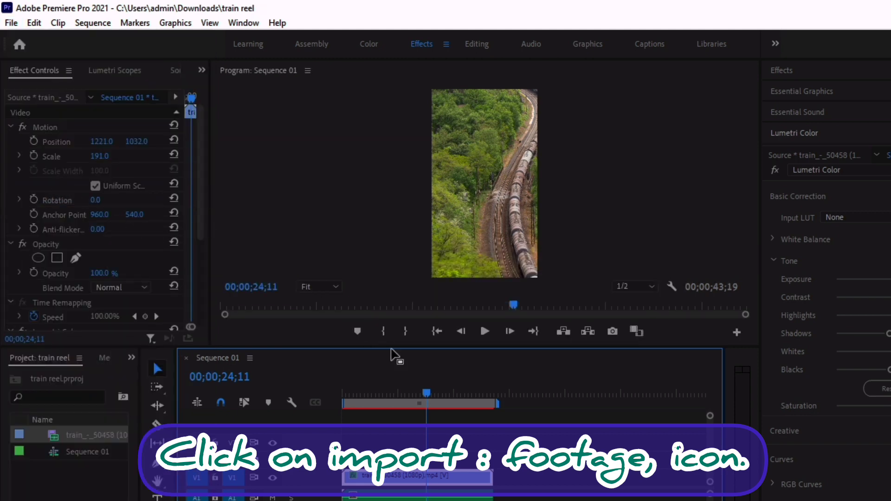
# Shift the clip left to its final position 1136, 1032 and replay from the start.
pyautogui.moveTo(433, 390)
pyautogui.mouseDown()
pyautogui.moveTo(367, 402)
pyautogui.moveTo(393, 400)
pyautogui.mouseUp()
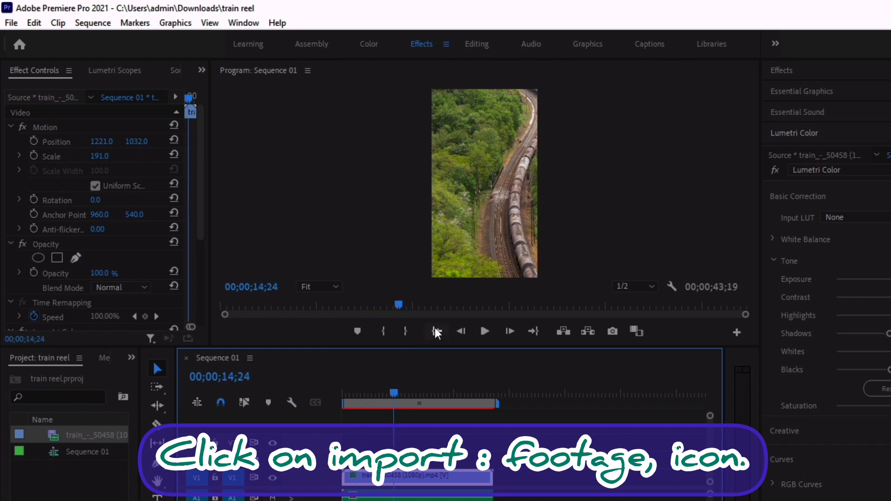
pyautogui.click(485, 331)
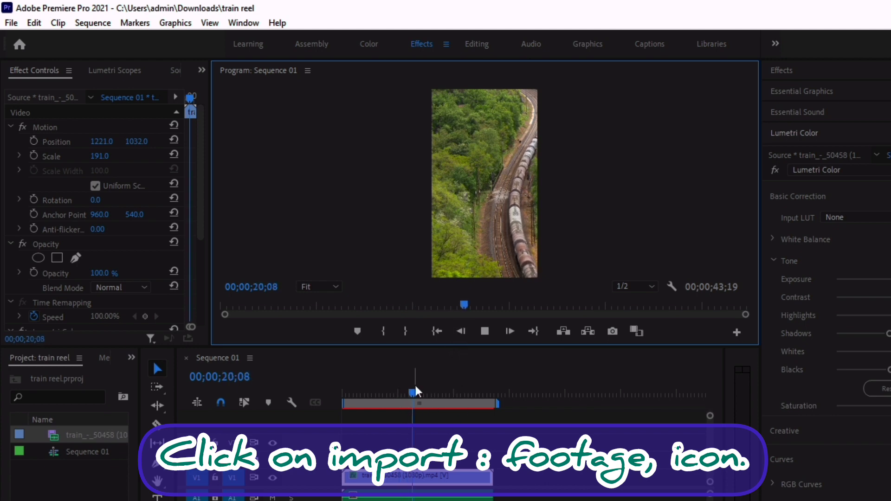
pyautogui.click(403, 395)
pyautogui.moveTo(403, 396); pyautogui.dragTo(367, 397)
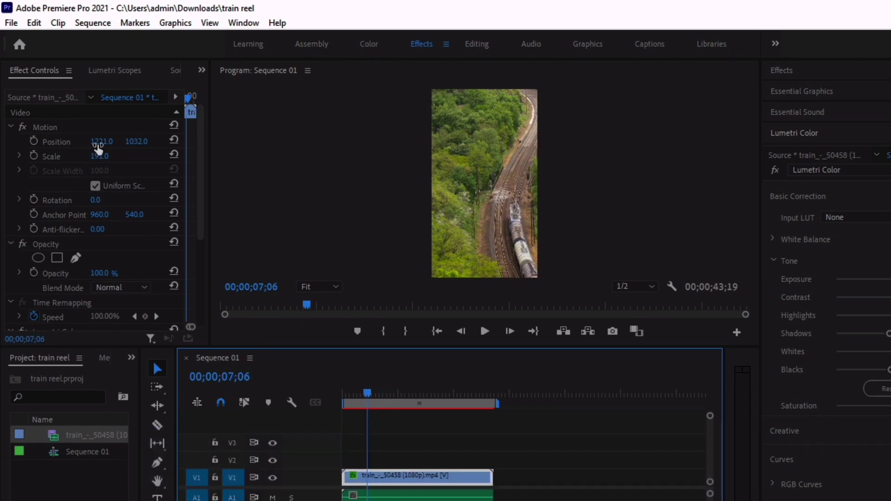
pyautogui.moveTo(98, 141); pyautogui.dragTo(55, 142)
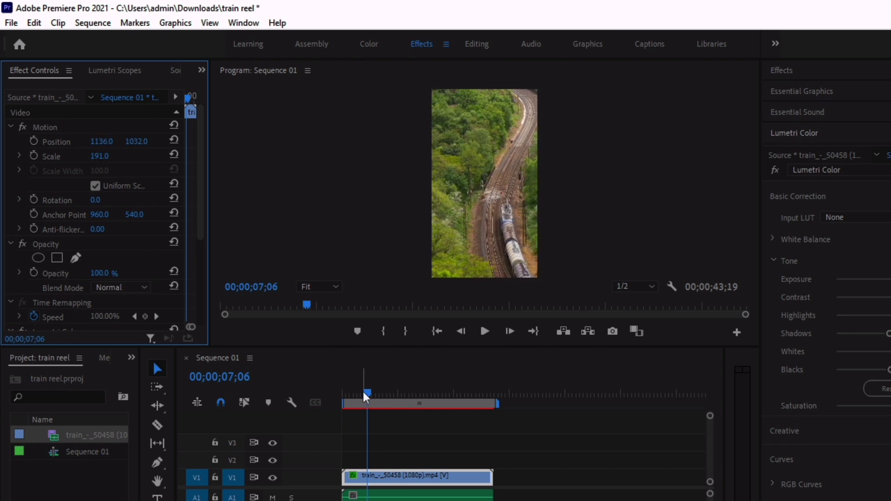
pyautogui.moveTo(363, 392); pyautogui.dragTo(343, 393)
pyautogui.click(484, 331)
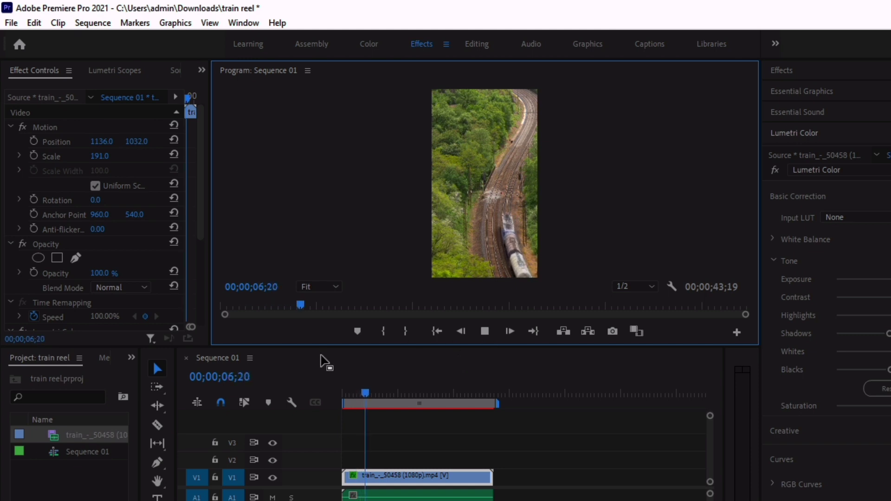
# Create a new text graphic on the frame with the Type tool, above the train clip.
pyautogui.click(77, 486)
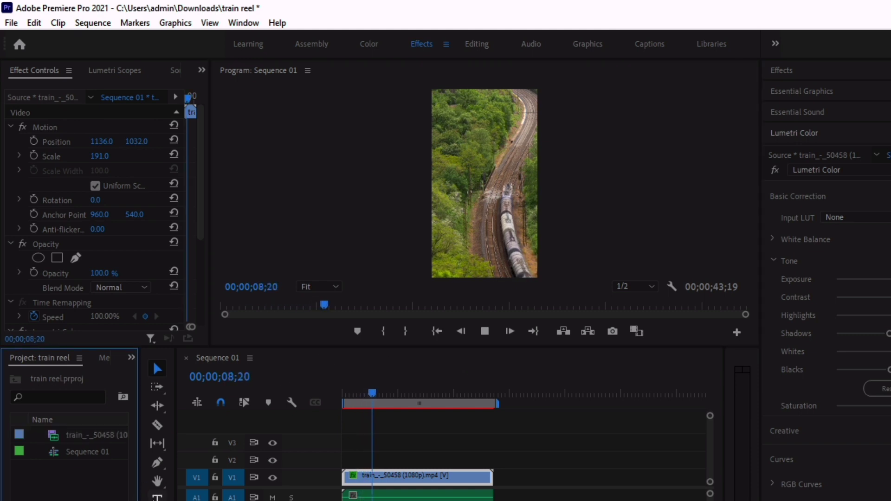
pyautogui.click(158, 497)
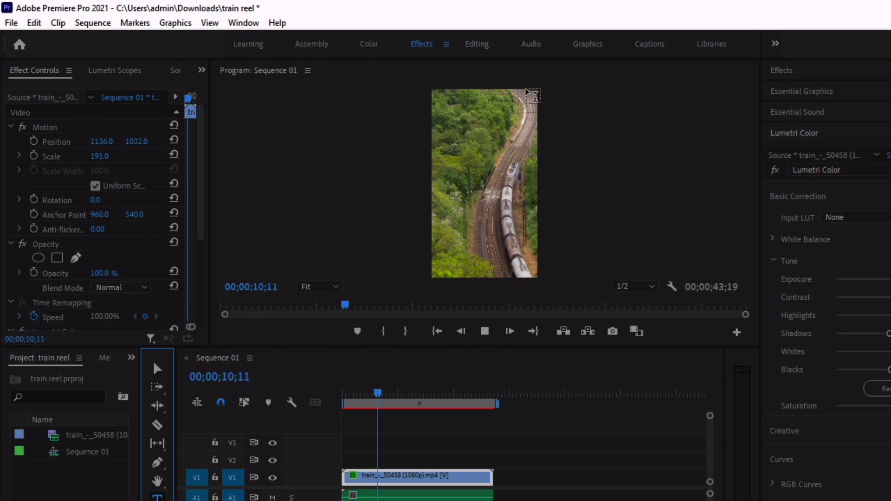
pyautogui.click(466, 130)
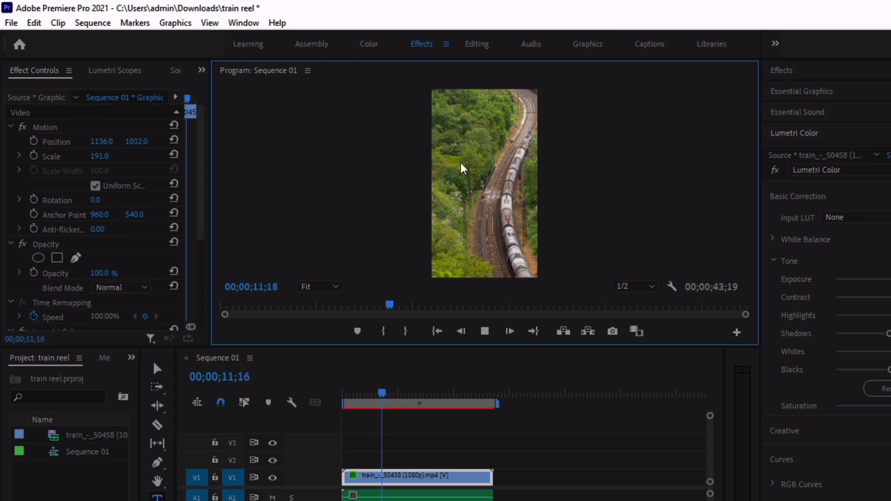
pyautogui.click(478, 158)
pyautogui.click(470, 130)
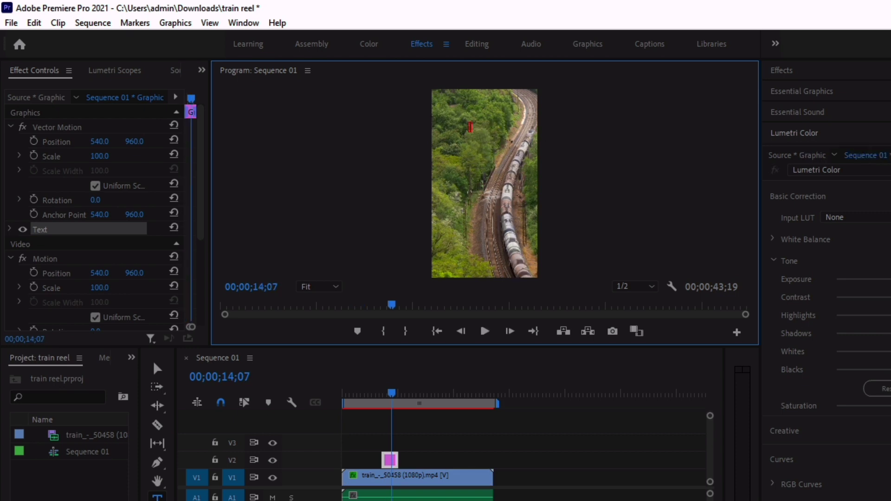
# Set the text graphic's font to Barlow Bold.
pyautogui.click(10, 230)
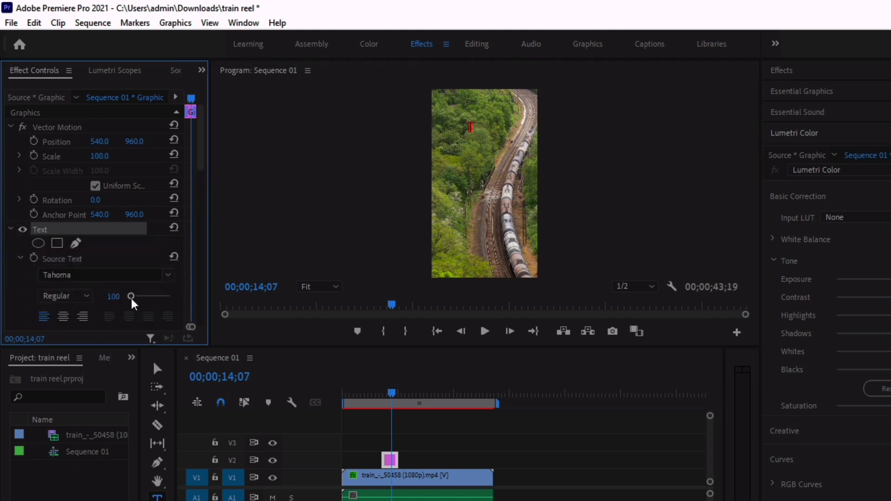
pyautogui.click(163, 275)
pyautogui.press('BackSpace')
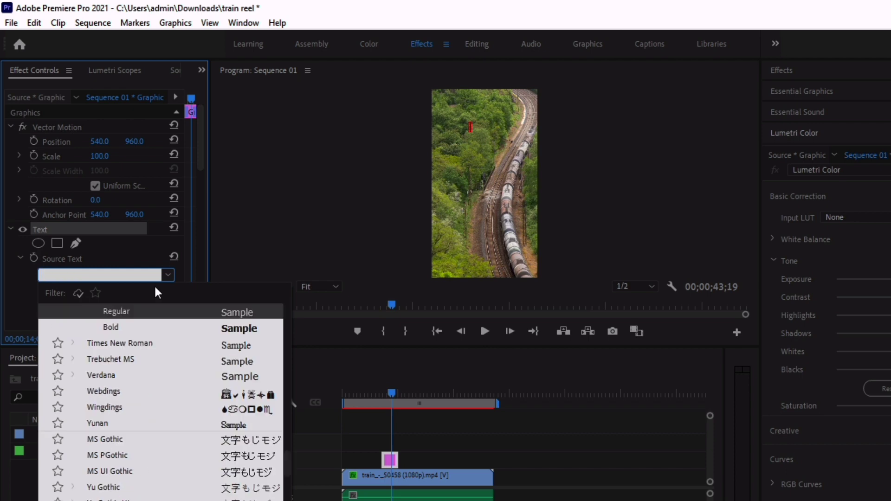
pyautogui.write('bar')
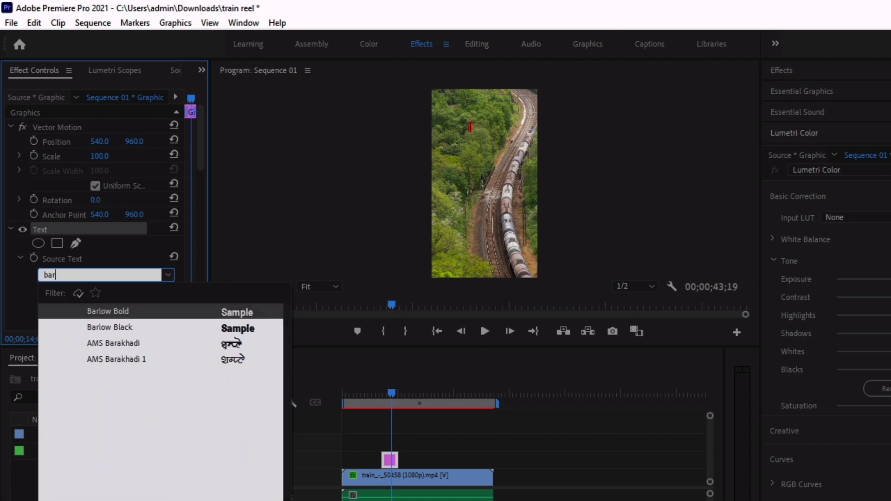
pyautogui.click(218, 314)
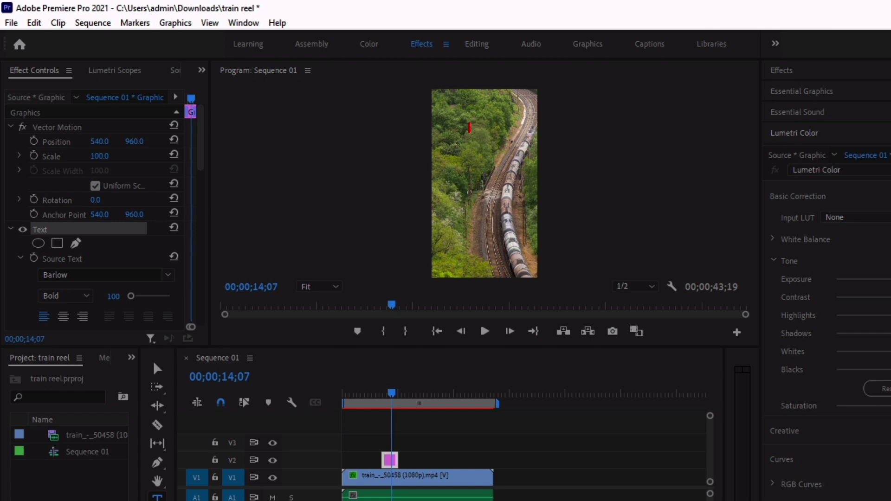
pyautogui.press('Escape')
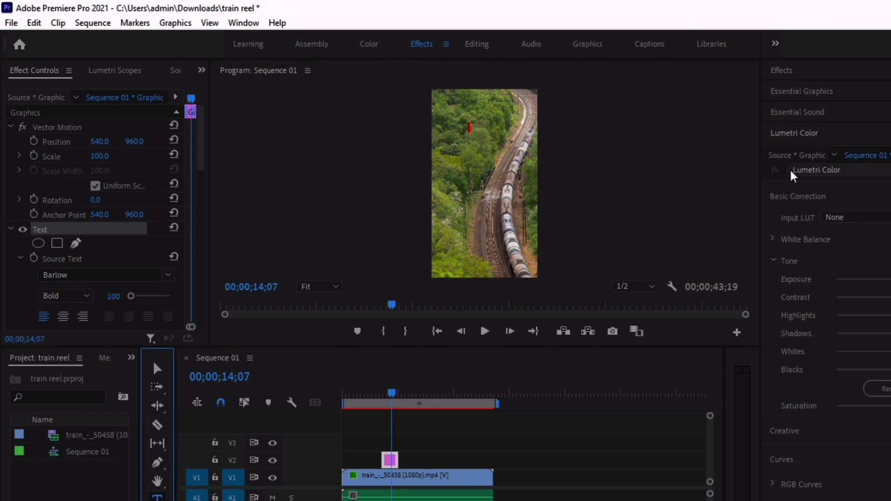
# Zoom the Program monitor to 50%.
pyautogui.click(777, 136)
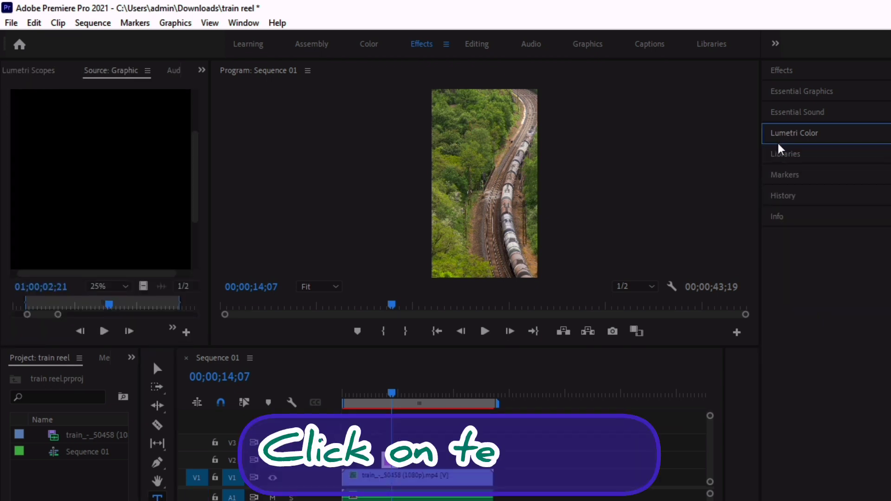
pyautogui.click(461, 143)
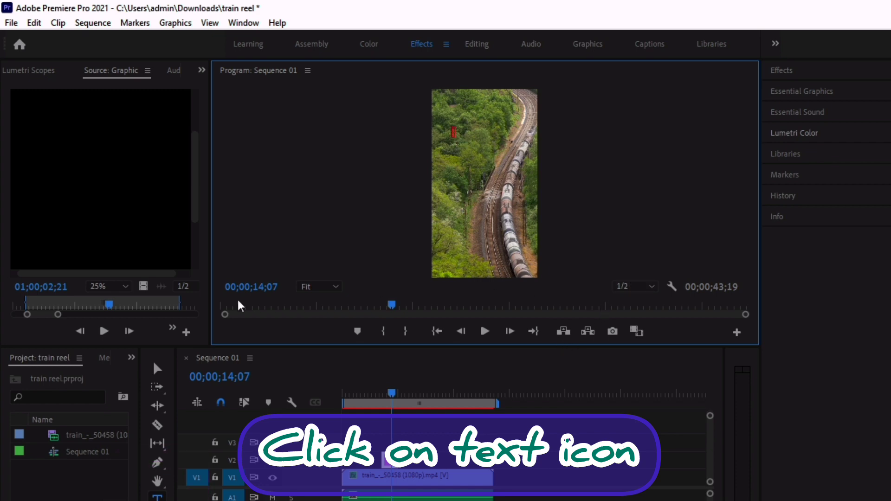
pyautogui.click(308, 287)
pyautogui.click(324, 354)
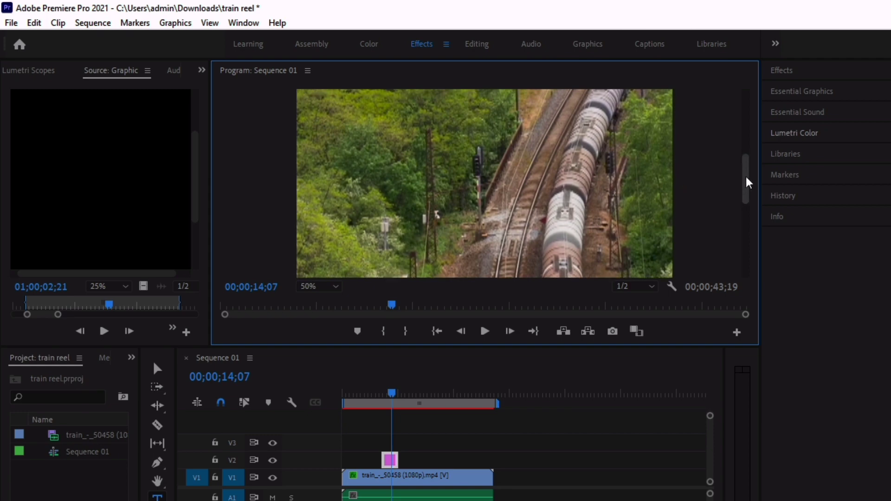
# Type TRAVEL into the text box in white Barlow Bold.
pyautogui.moveTo(745, 181); pyautogui.dragTo(731, 130)
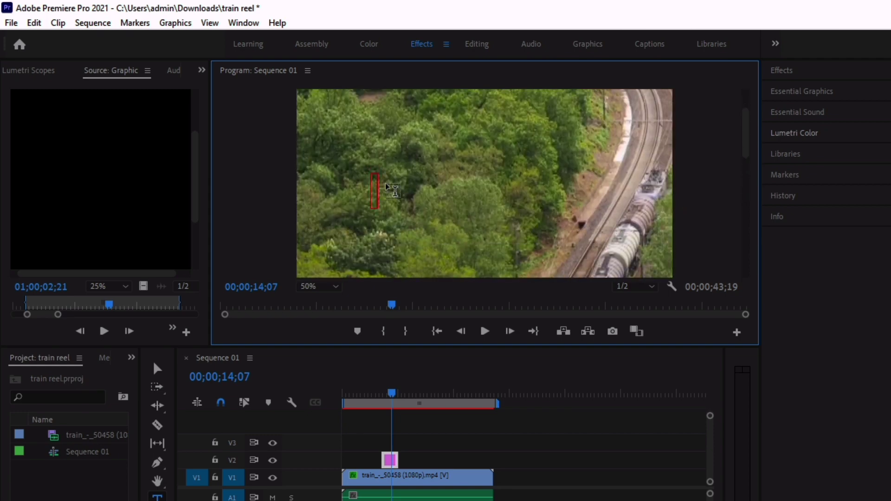
pyautogui.write('bb')
pyautogui.press('BackSpace')
pyautogui.press('BackSpace')
pyautogui.write('R')
pyautogui.write('AV')
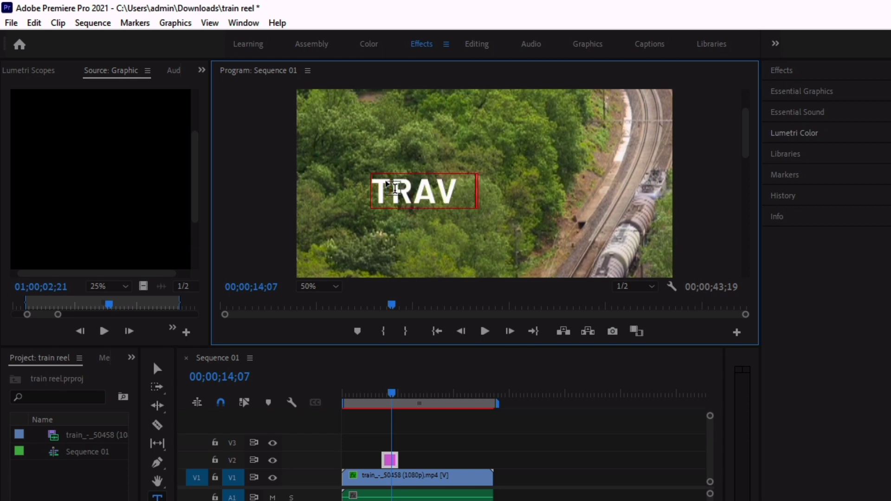
pyautogui.write('EL')
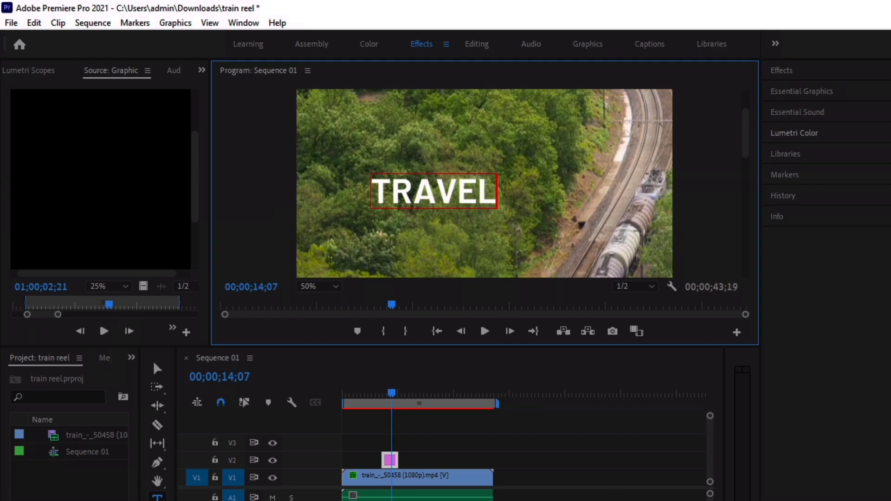
pyautogui.click(171, 493)
# Place a second text box just below TRAVEL and show the graphic's effect settings.
pyautogui.click(375, 218)
pyautogui.click(374, 227)
pyautogui.click(364, 231)
pyautogui.click(201, 70)
pyautogui.click(239, 87)
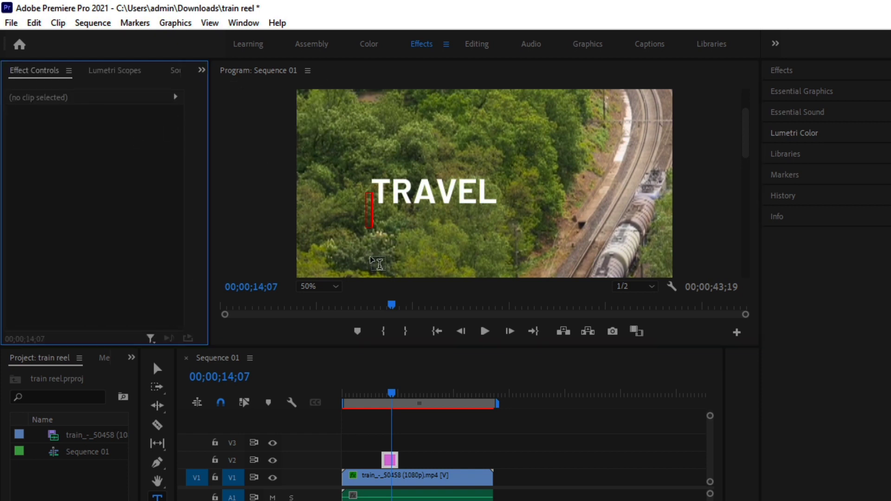
# Type 'The World' into the new text box, then switch to the Selection tool.
pyautogui.click(369, 204)
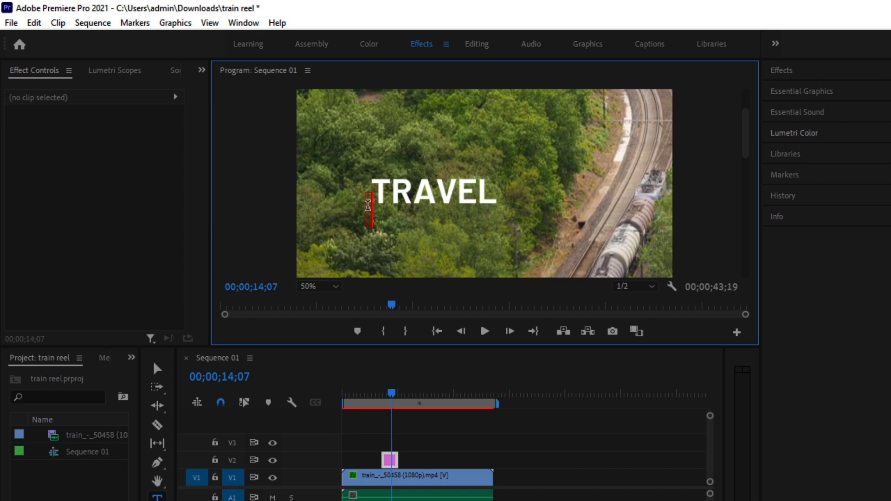
pyautogui.write('T')
pyautogui.write('H')
pyautogui.press('BackSpace')
pyautogui.write('he')
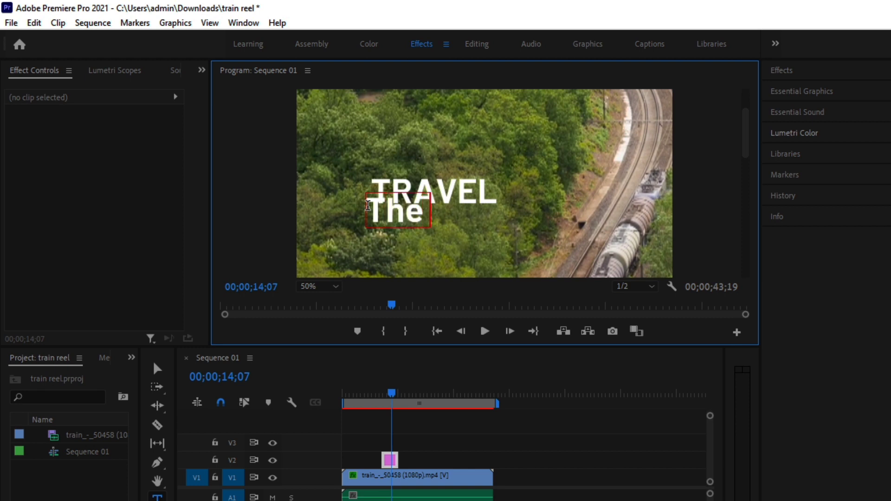
pyautogui.write(' W')
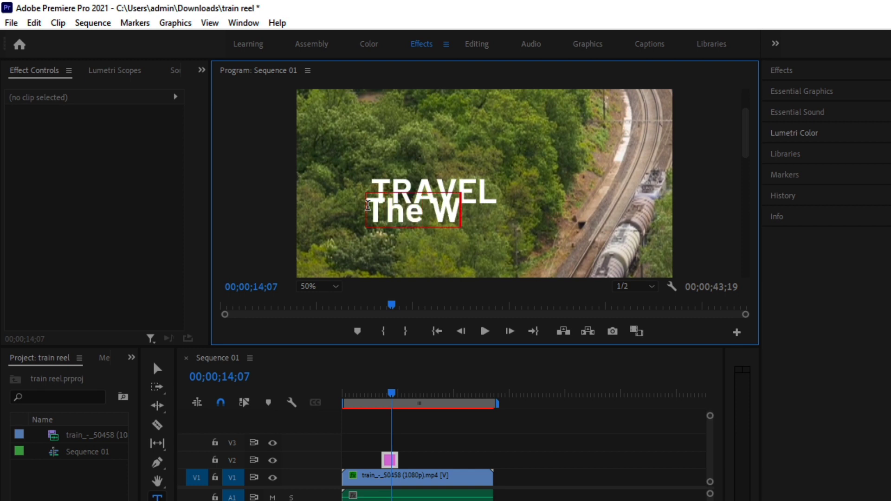
pyautogui.write('o')
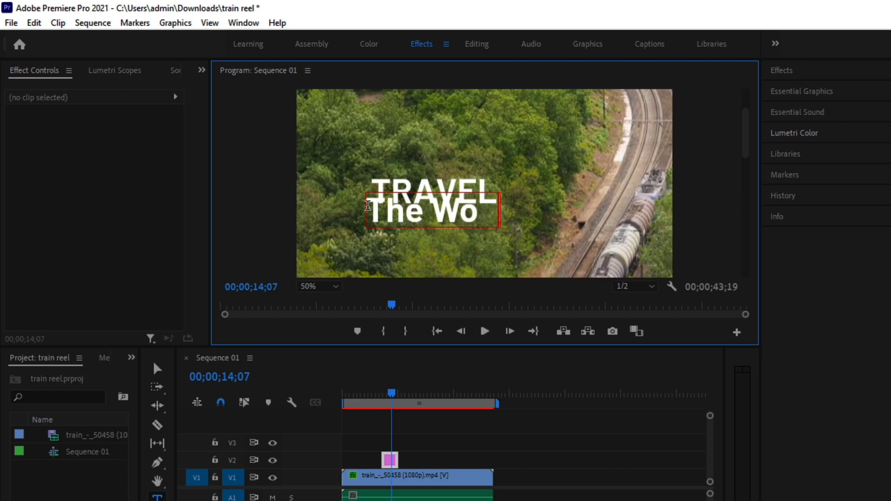
pyautogui.write('rld')
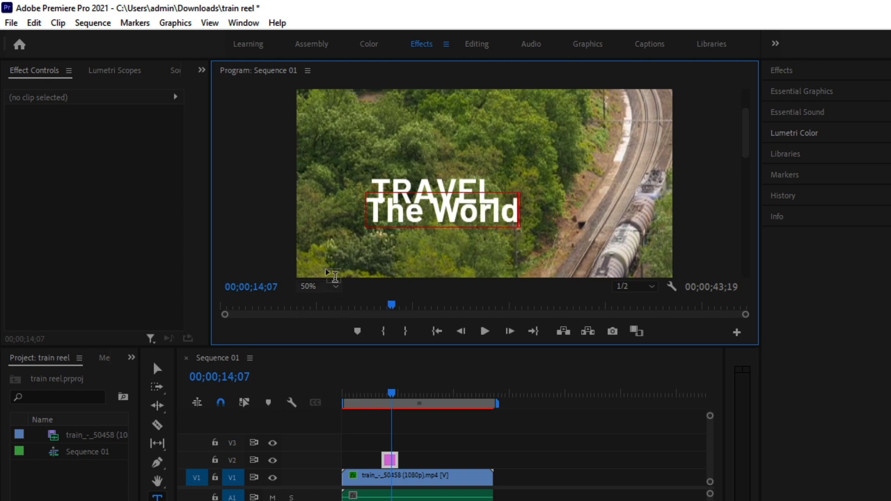
pyautogui.click(158, 368)
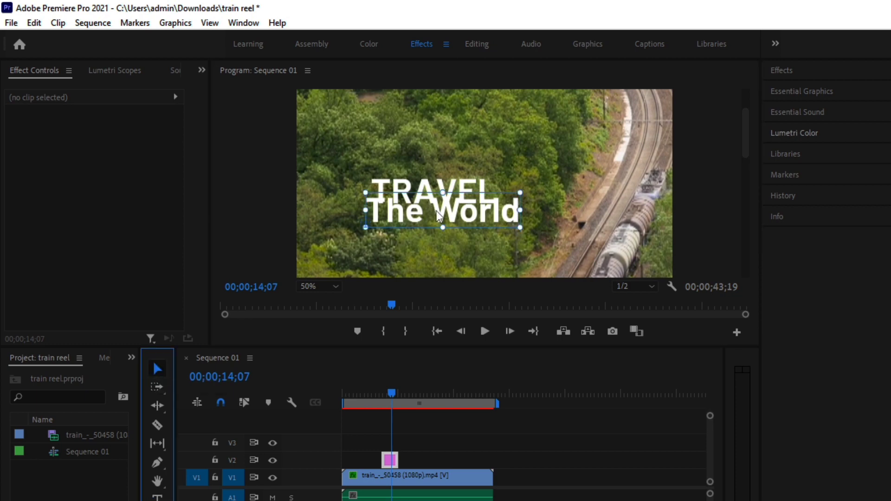
# Move The World further below TRAVEL and select the TRAVEL text layer.
pyautogui.moveTo(439, 221); pyautogui.dragTo(443, 248)
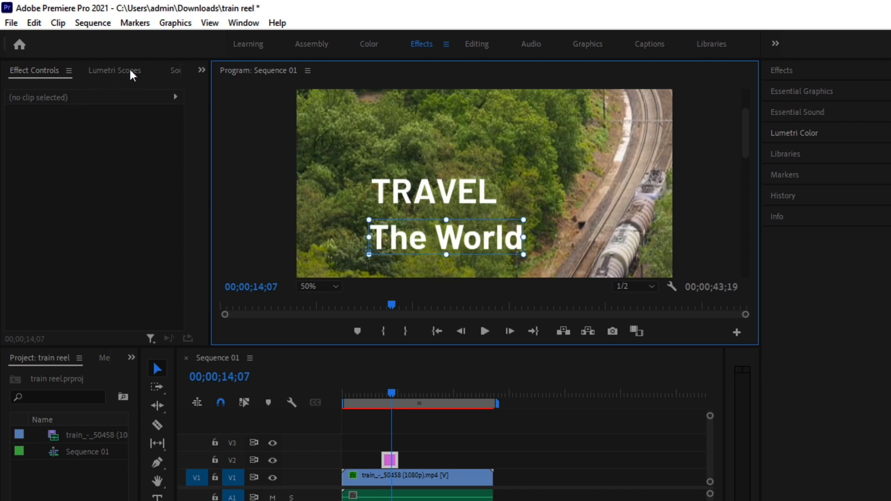
pyautogui.click(393, 460)
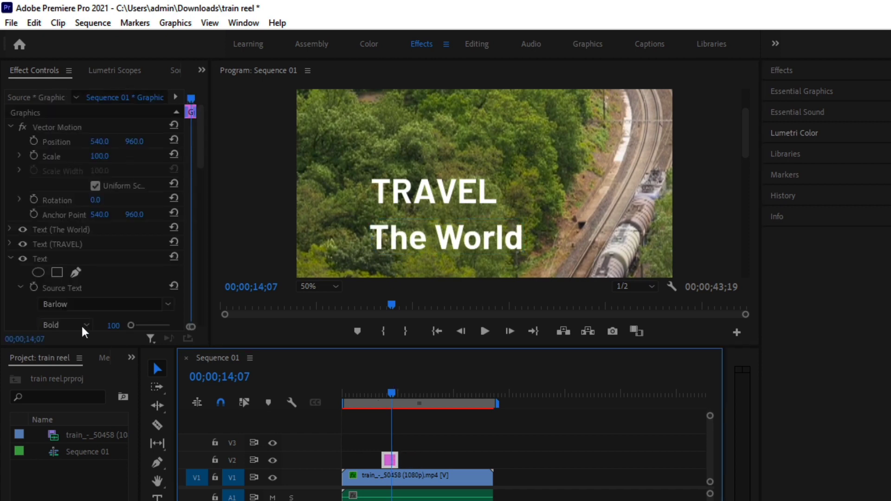
pyautogui.moveTo(199, 141); pyautogui.dragTo(206, 213)
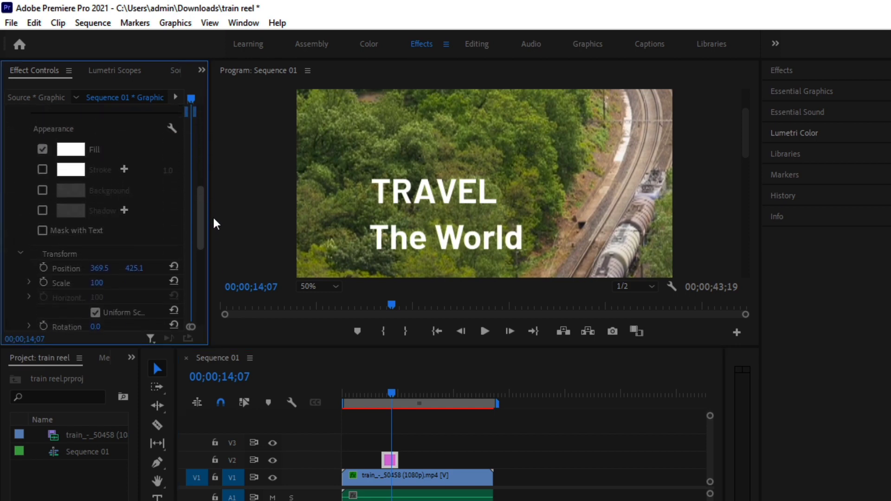
pyautogui.moveTo(207, 216)
pyautogui.mouseDown()
pyautogui.moveTo(213, 164)
pyautogui.moveTo(557, 171)
pyautogui.mouseUp()
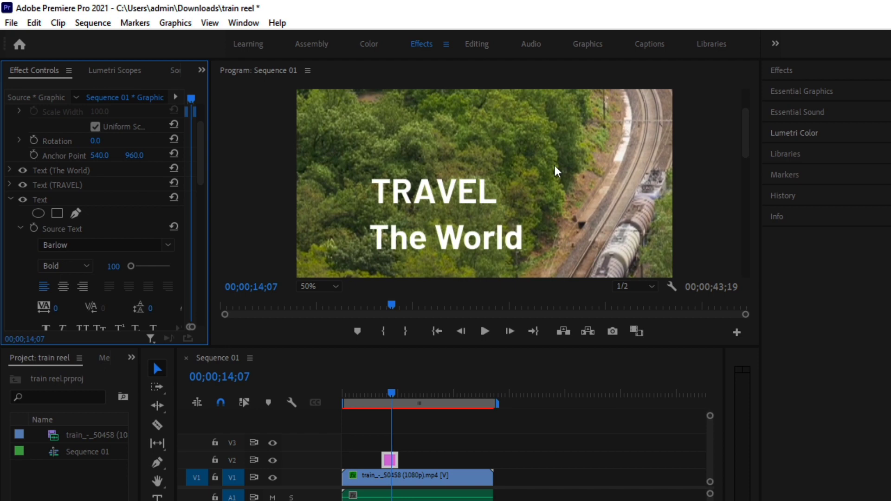
pyautogui.click(448, 195)
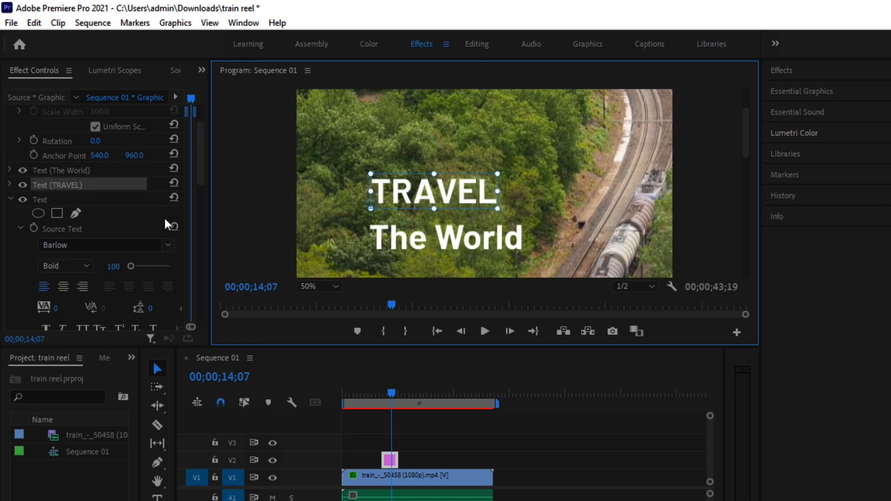
pyautogui.click(202, 168)
pyautogui.moveTo(202, 165); pyautogui.dragTo(211, 237)
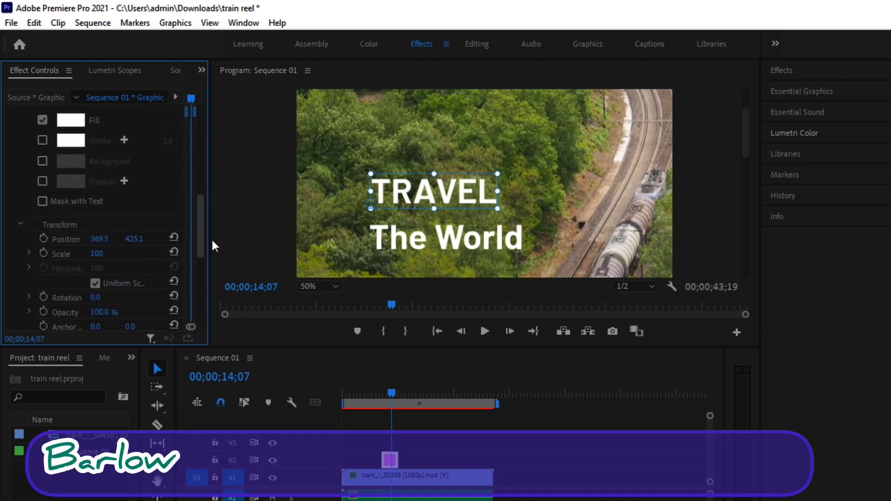
pyautogui.moveTo(212, 240)
pyautogui.mouseDown()
pyautogui.moveTo(214, 252)
pyautogui.moveTo(181, 175)
pyautogui.mouseUp()
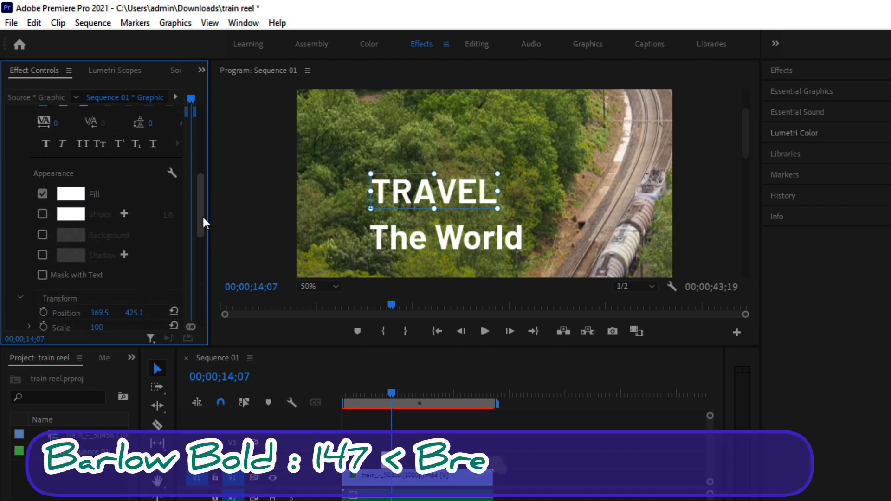
pyautogui.scroll(1, 183, 178)
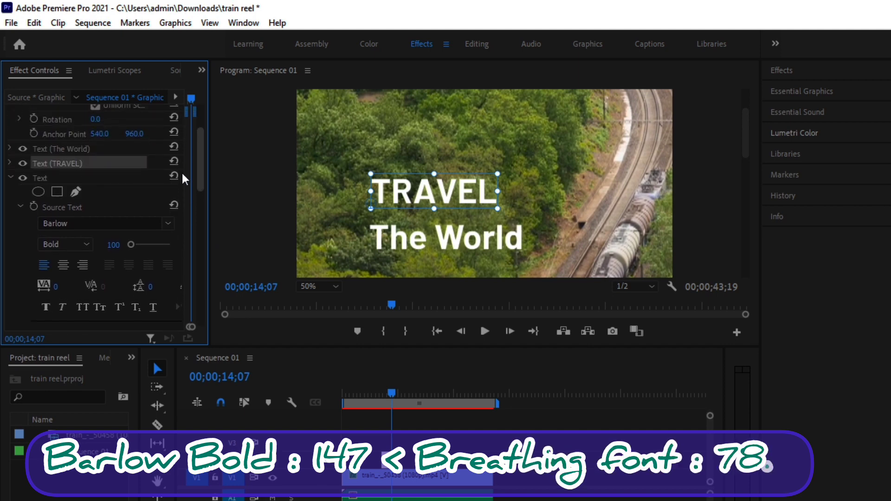
pyautogui.scroll(1, 185, 171)
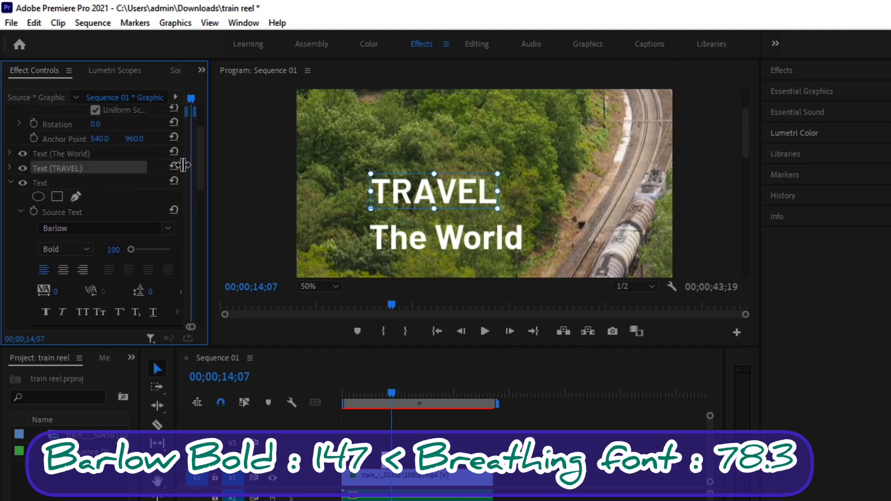
pyautogui.moveTo(197, 166)
pyautogui.mouseDown()
pyautogui.moveTo(206, 202)
pyautogui.moveTo(225, 212)
pyautogui.mouseUp()
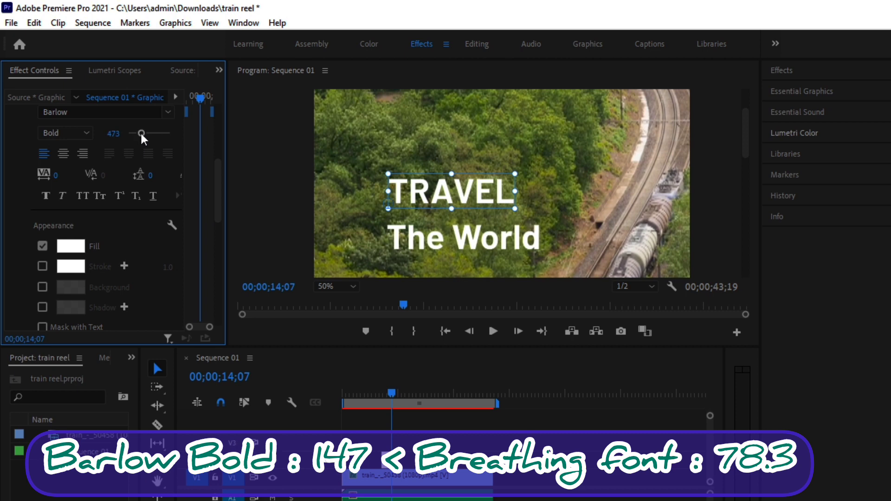
# Enlarge the TRAVEL text, widen its box, and move it up and left.
pyautogui.moveTo(142, 133); pyautogui.dragTo(156, 136)
pyautogui.click(523, 190)
pyautogui.moveTo(525, 190); pyautogui.dragTo(538, 189)
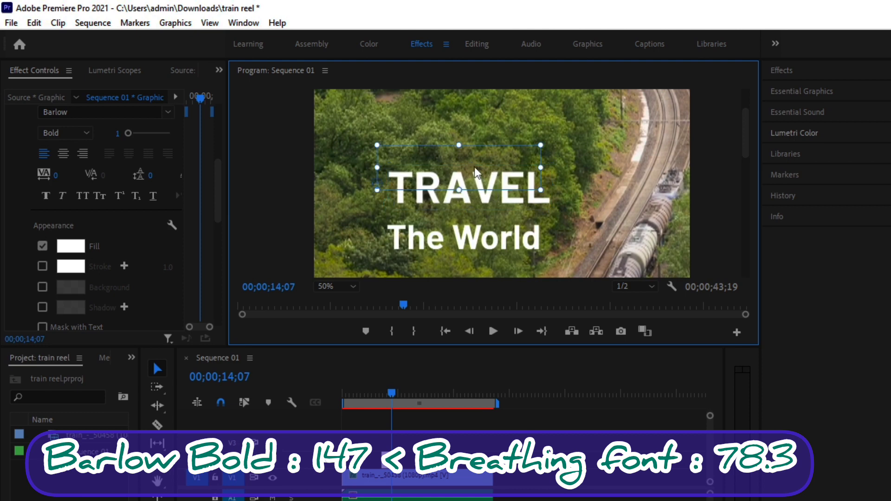
pyautogui.moveTo(477, 178); pyautogui.dragTo(465, 156)
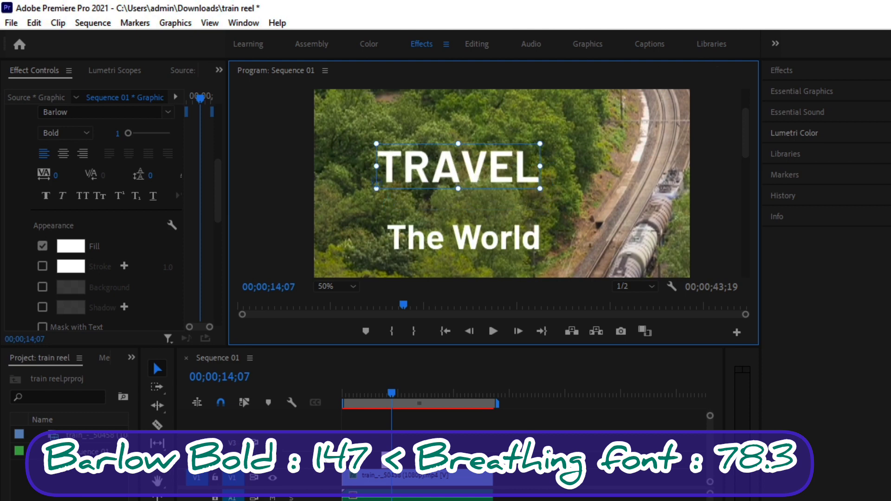
pyautogui.click(870, 67)
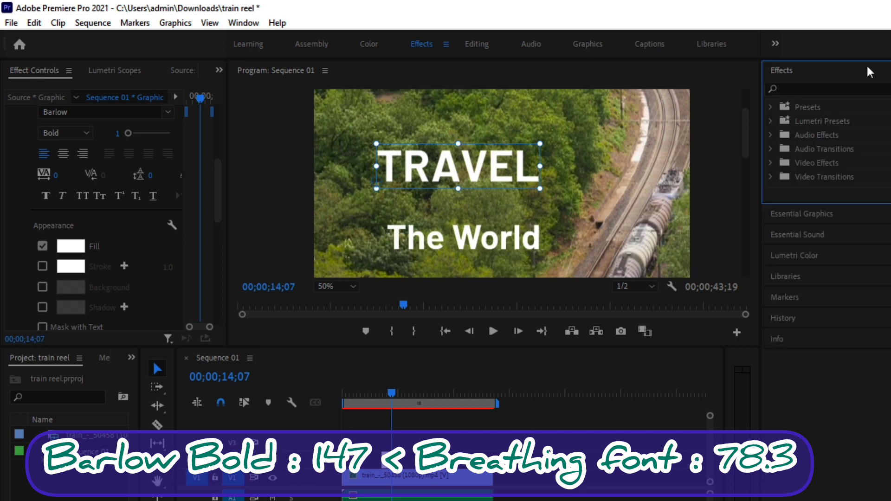
# Open Essential Graphics and undo a trial opacity change on the whole graphic.
pyautogui.click(817, 72)
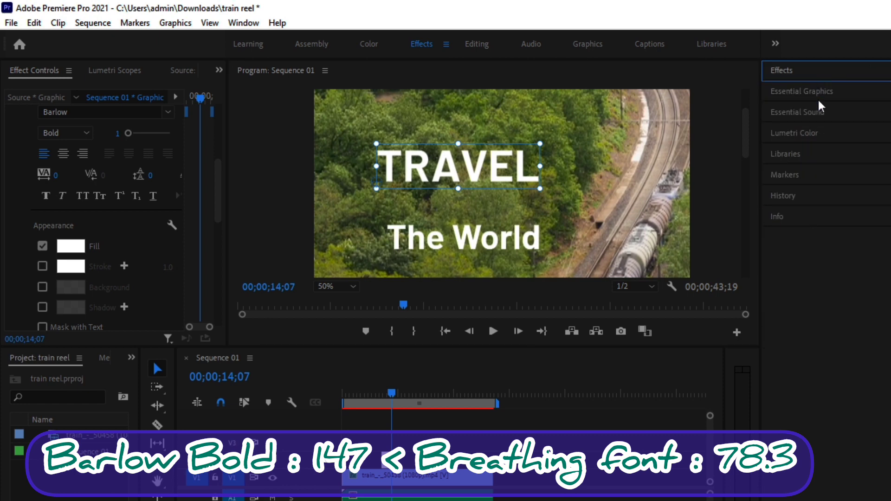
pyautogui.click(822, 94)
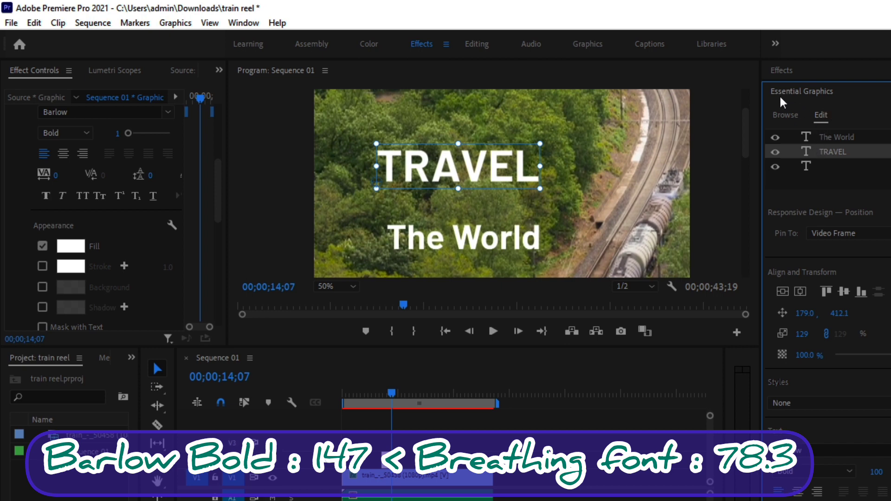
pyautogui.click(828, 155)
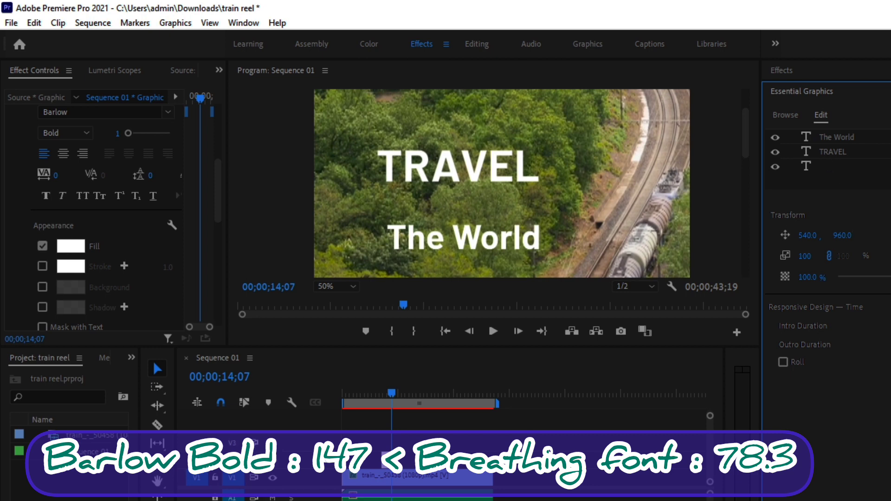
pyautogui.moveTo(808, 277); pyautogui.dragTo(789, 277)
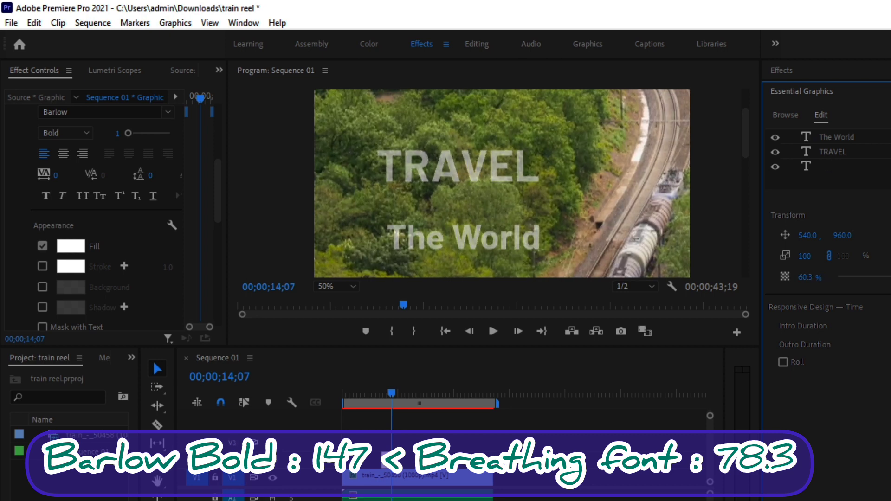
pyautogui.hotkey('ctrl', 'z')
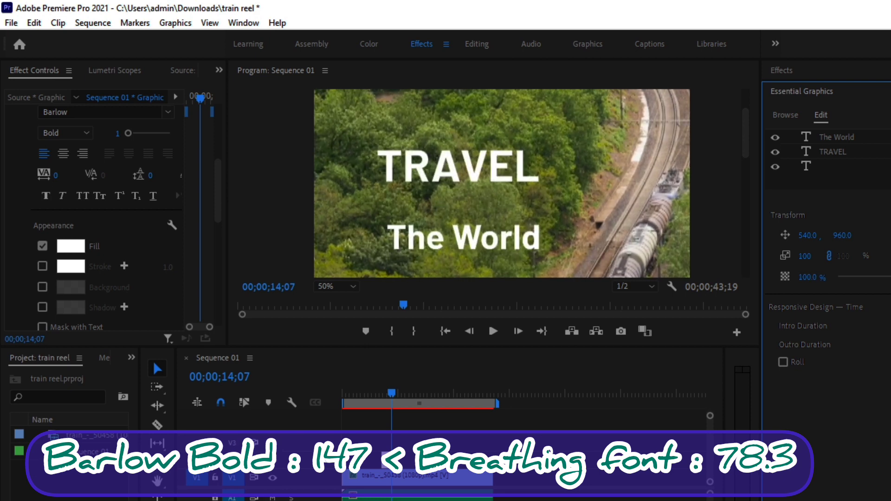
# Set the TRAVEL layer's scale to 147.
pyautogui.click(822, 150)
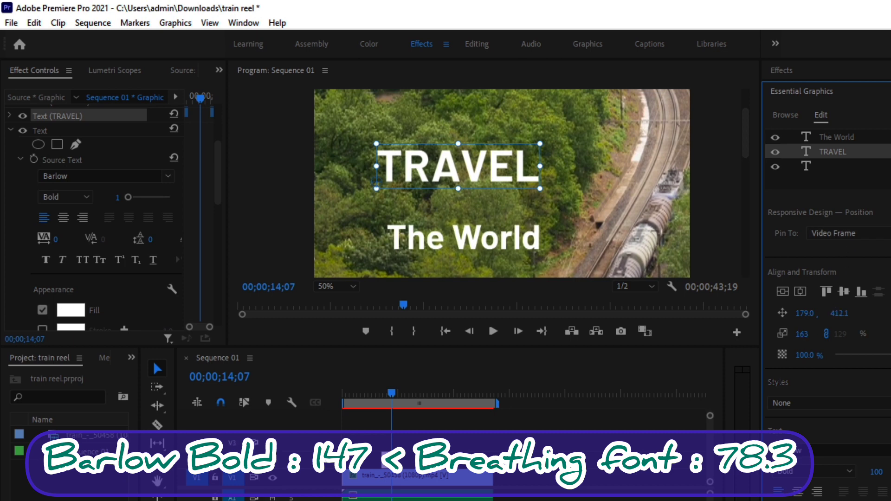
pyautogui.moveTo(803, 334); pyautogui.dragTo(802, 337)
pyautogui.click(806, 333)
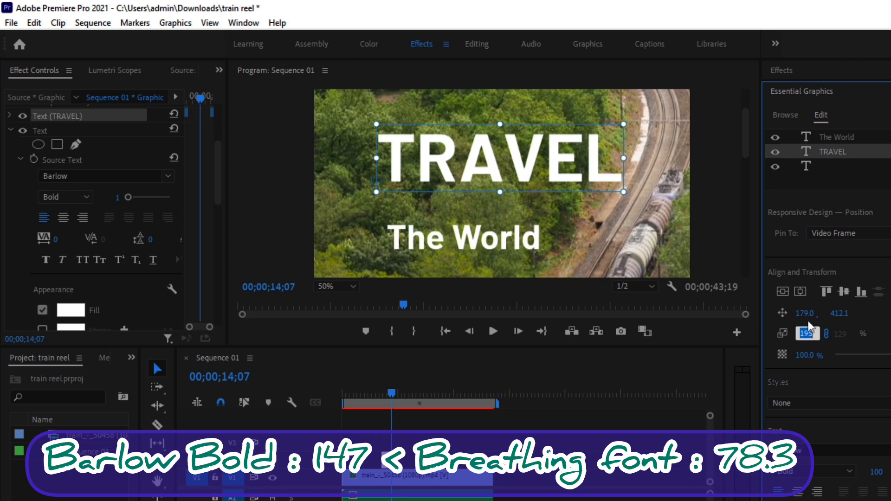
pyautogui.press('BackSpace')
pyautogui.write('147')
pyautogui.press('Return')
pyautogui.click(825, 137)
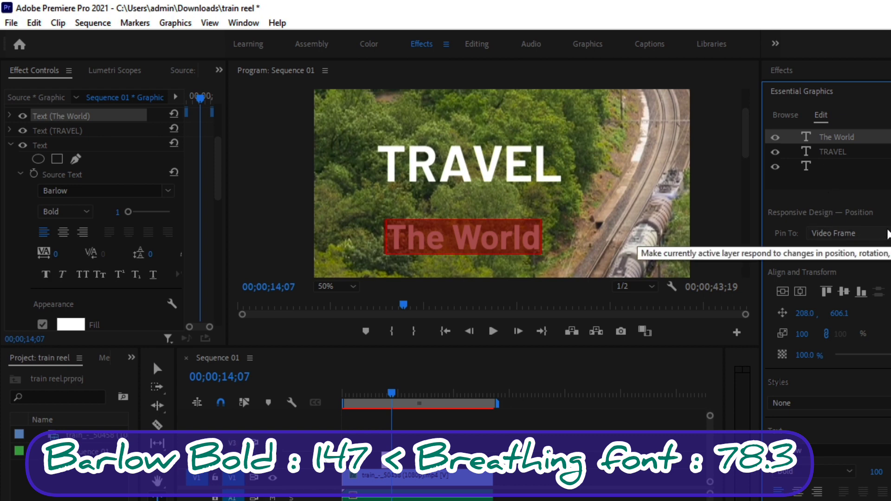
# Delete the empty third text layer and open The World's font list.
pyautogui.click(814, 168)
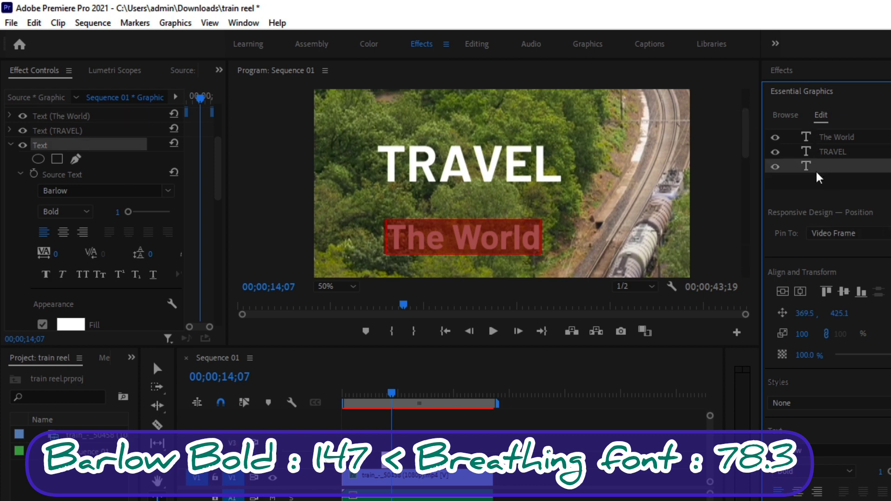
pyautogui.press('Delete')
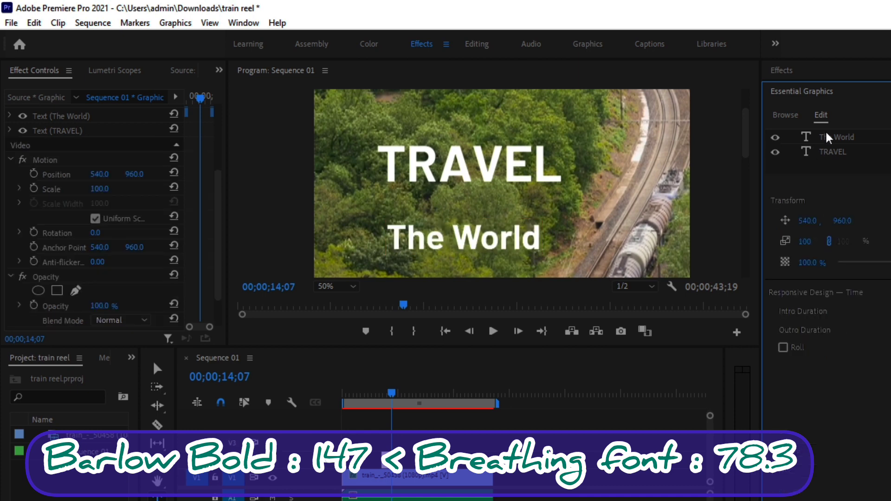
pyautogui.click(825, 132)
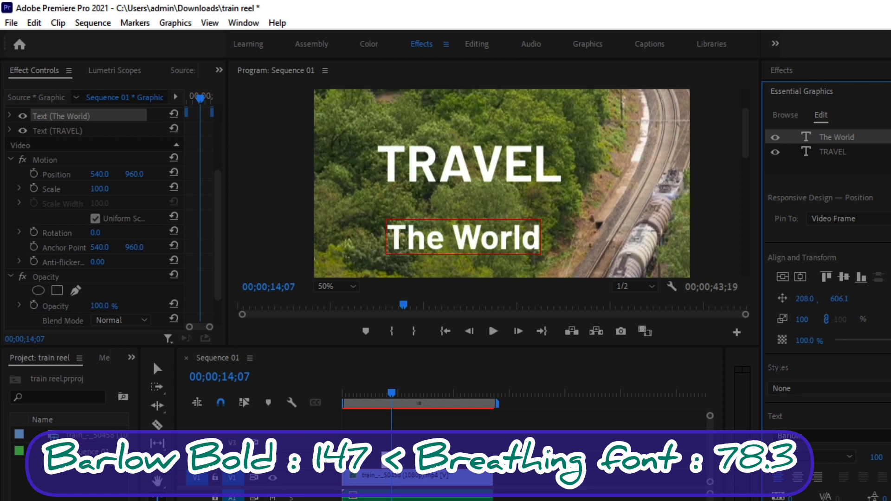
pyautogui.click(789, 436)
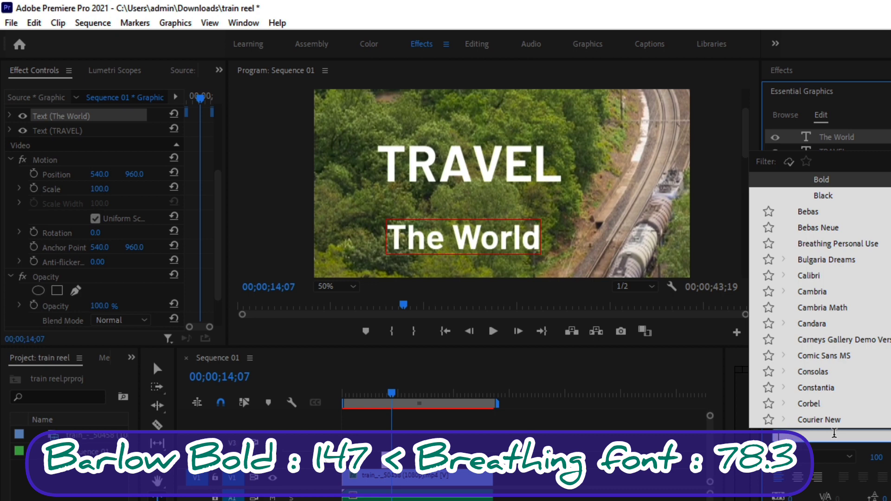
# Give The World the Breathing Personal Use font and a scale of 78.3.
pyautogui.write('bre')
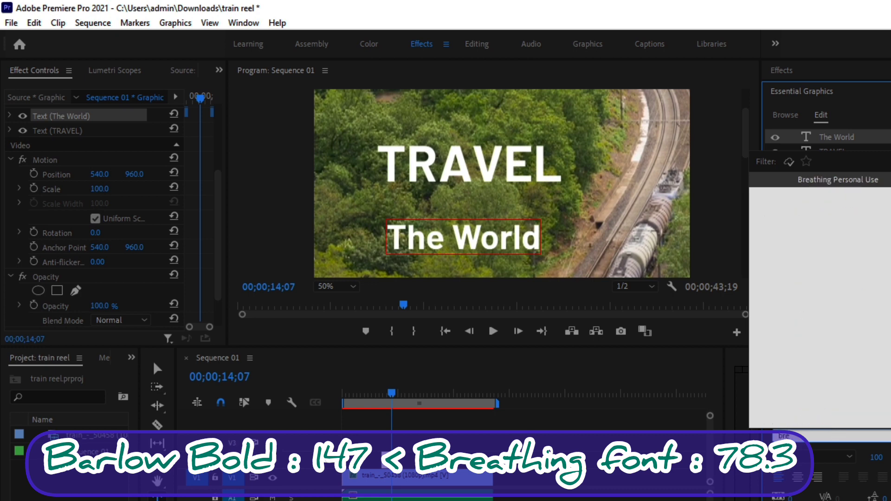
pyautogui.press('Return')
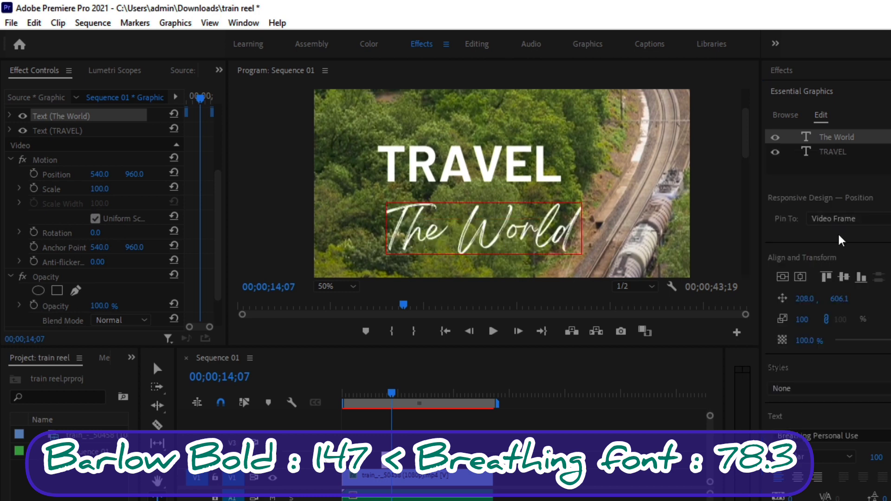
pyautogui.click(801, 321)
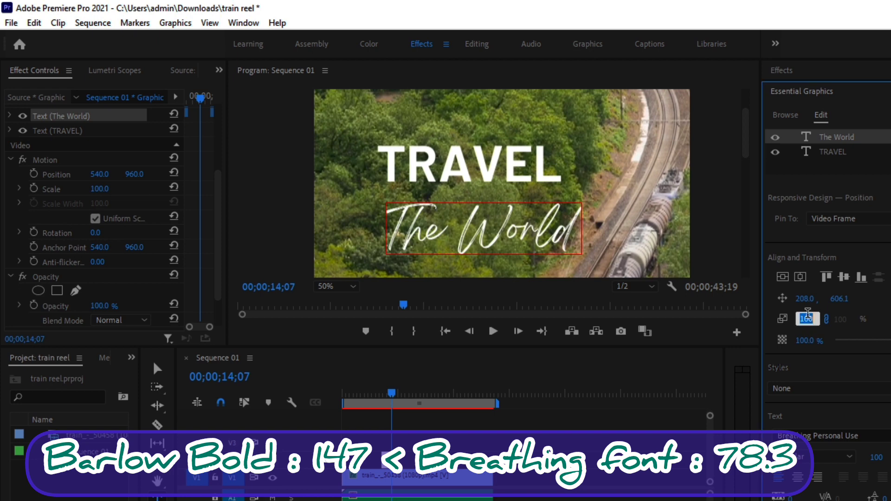
pyautogui.write('7')
pyautogui.write('8')
pyautogui.write('.3')
pyautogui.press('Return')
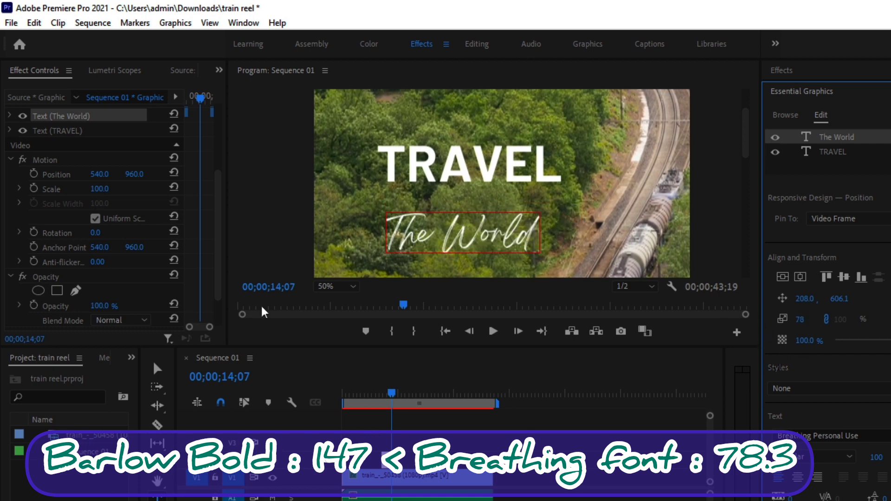
pyautogui.click(158, 369)
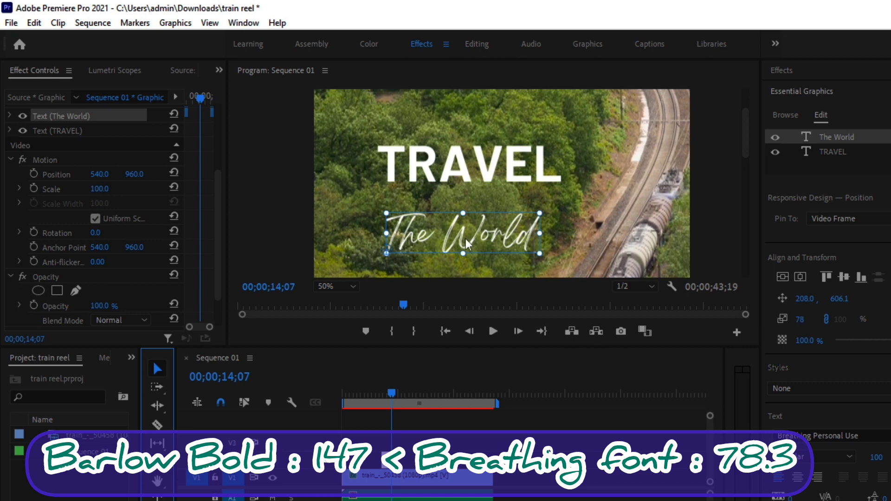
# Drag The World up to overlap TRAVEL's base, then select both text layers.
pyautogui.moveTo(466, 239); pyautogui.dragTo(466, 202)
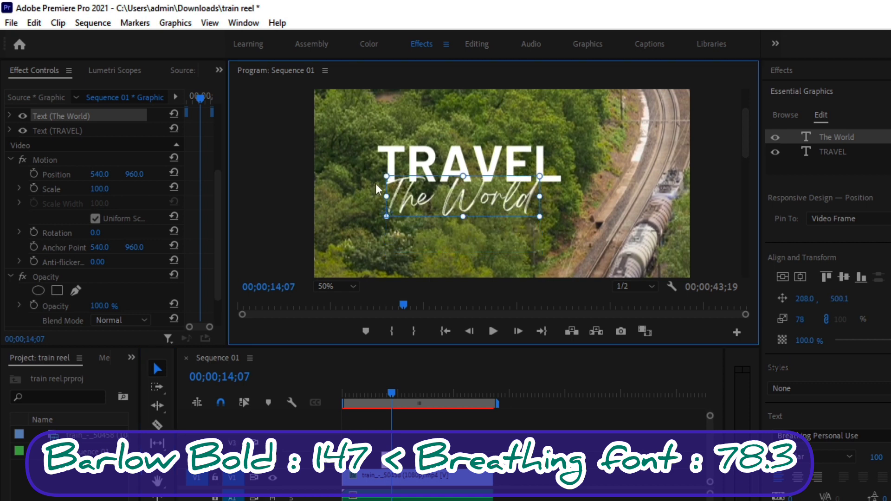
pyautogui.moveTo(456, 196); pyautogui.dragTo(466, 206)
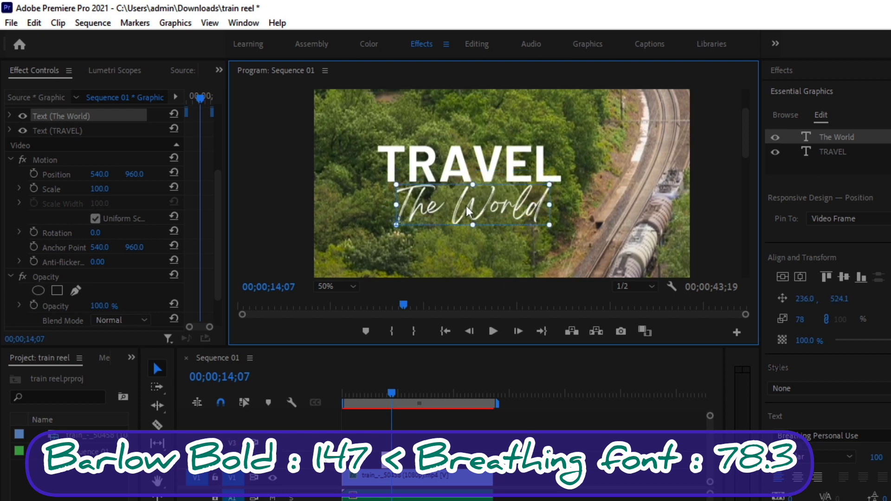
pyautogui.moveTo(466, 205); pyautogui.dragTo(463, 194)
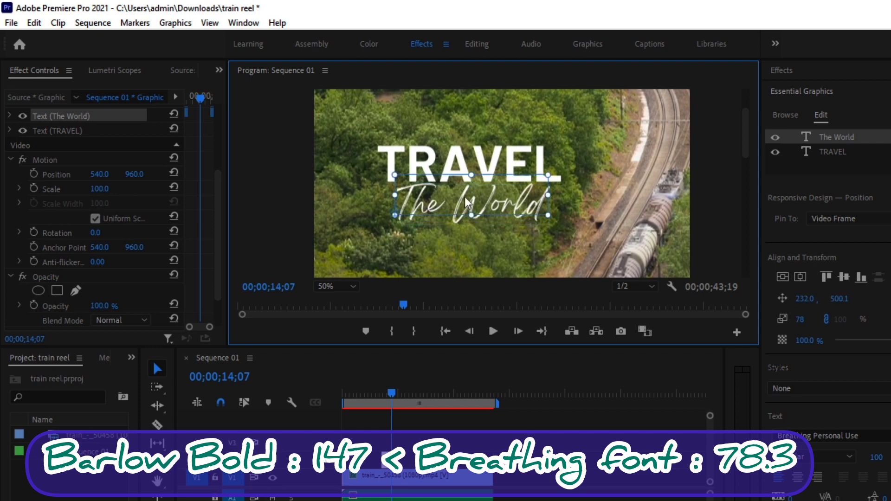
pyautogui.click(366, 198)
pyautogui.click(459, 162)
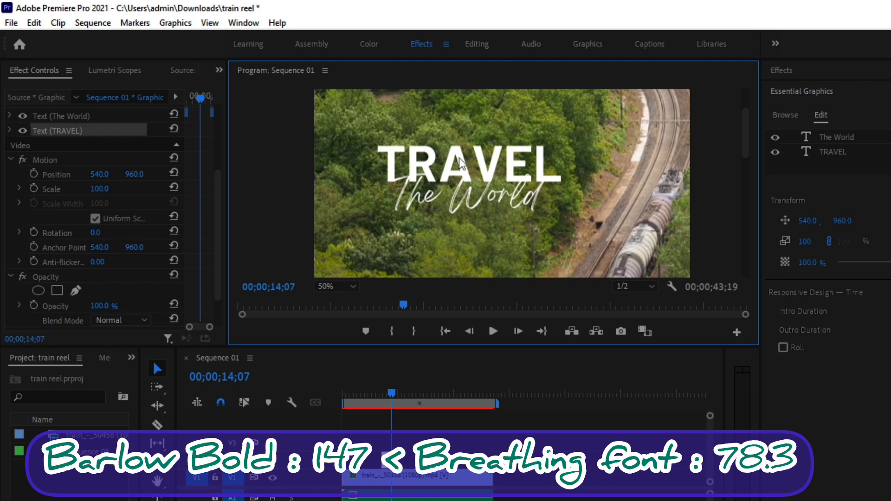
pyautogui.keyDown('shift'); pyautogui.click(474, 207); pyautogui.keyUp('shift')
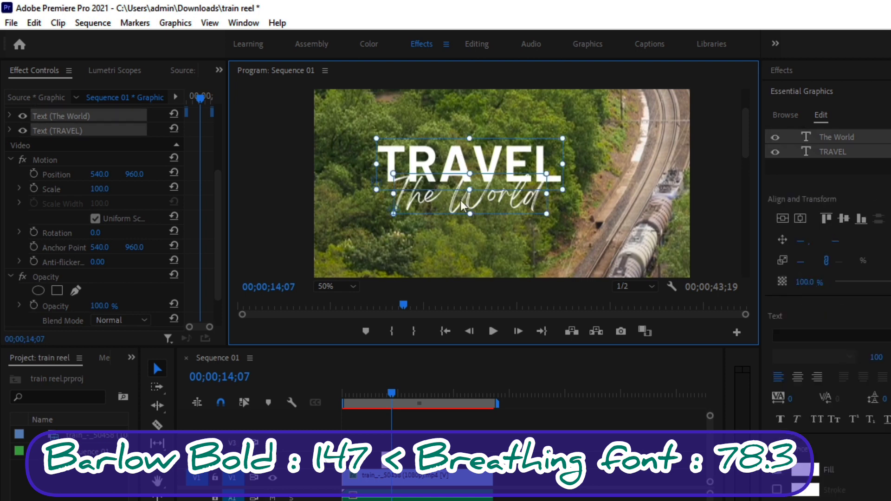
# Save the project and nudge The World slightly left.
pyautogui.click(11, 23)
pyautogui.click(61, 199)
pyautogui.click(882, 218)
pyautogui.press('Left')
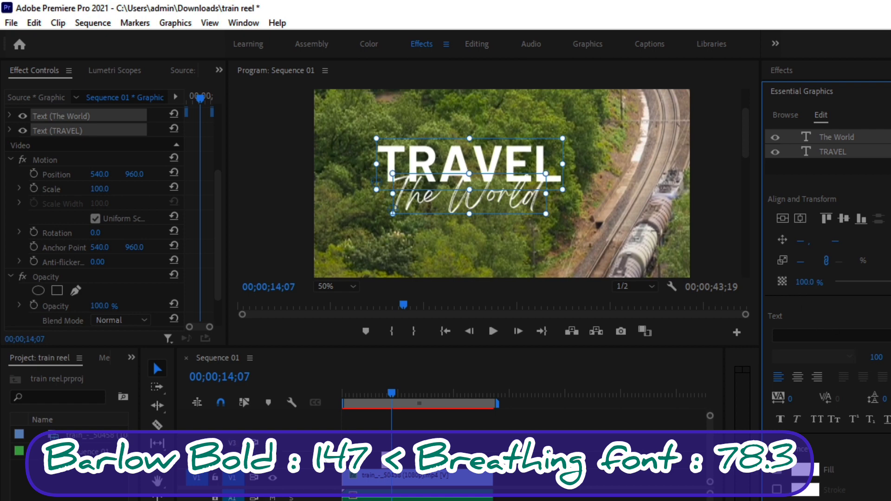
# Move the playhead to a later frame at 25;17, past the titles.
pyautogui.scroll(-5, 827, 278)
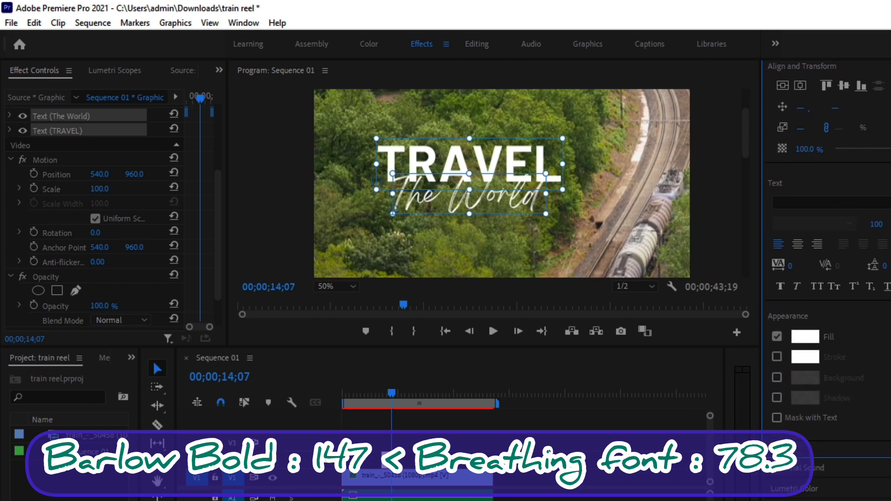
pyautogui.scroll(2, 826, 232)
pyautogui.rightClick(498, 183)
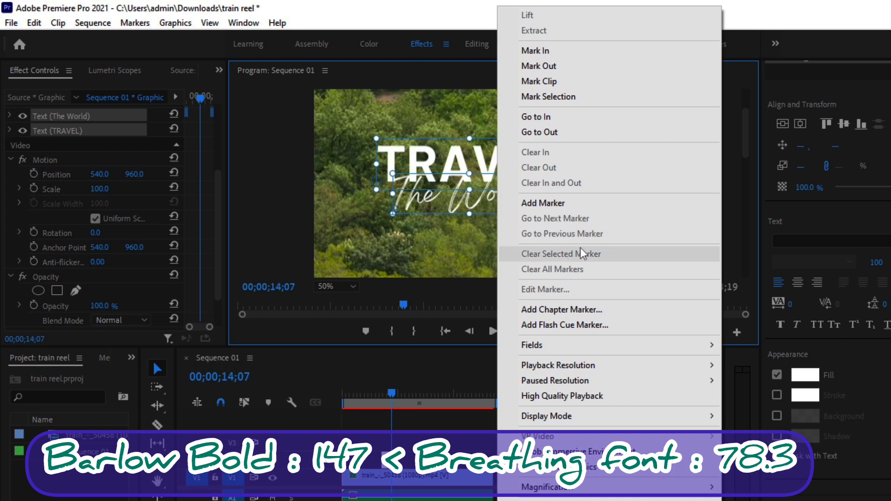
pyautogui.click(432, 370)
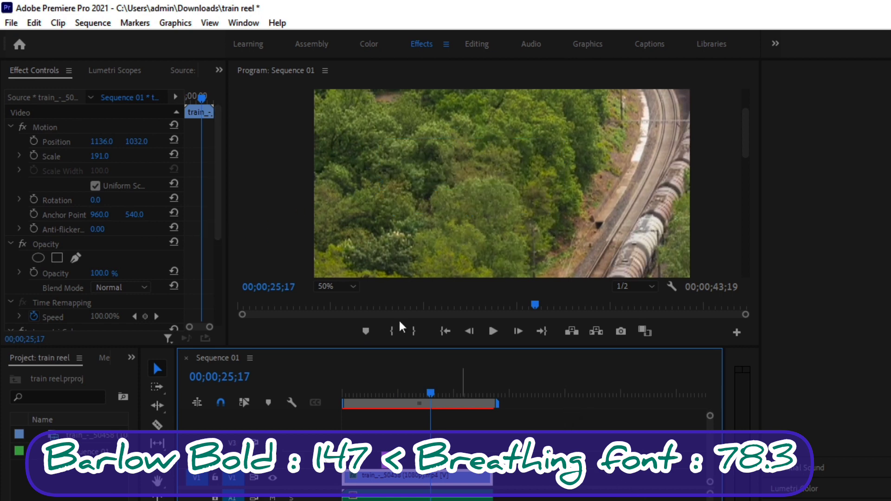
# Fit the whole vertical frame in the preview and return to the TRAVEL frame.
pyautogui.click(337, 284)
pyautogui.click(338, 287)
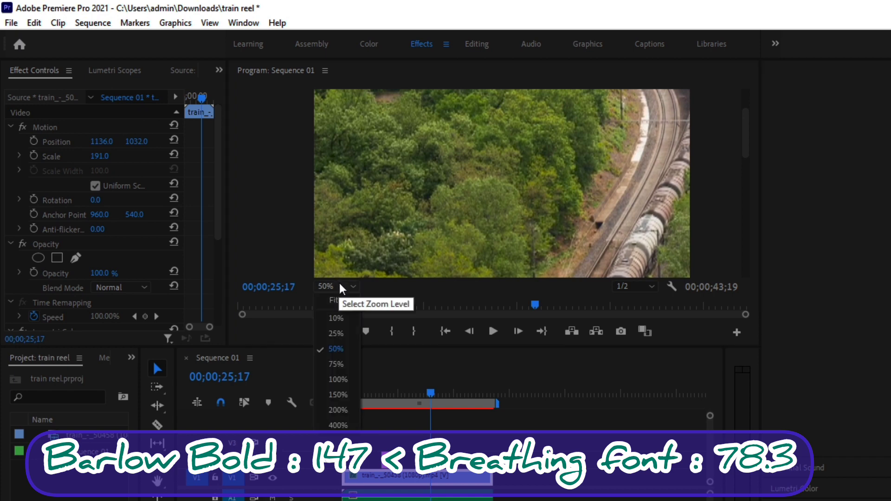
pyautogui.click(338, 296)
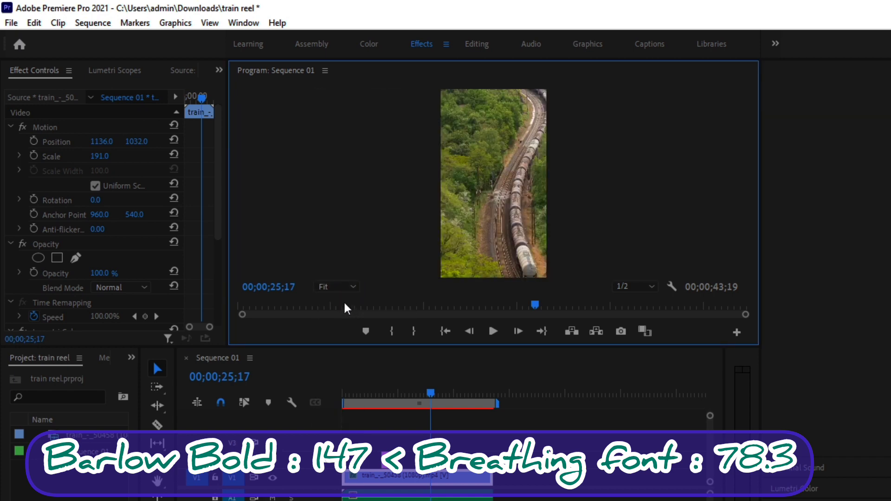
pyautogui.moveTo(430, 392); pyautogui.dragTo(387, 403)
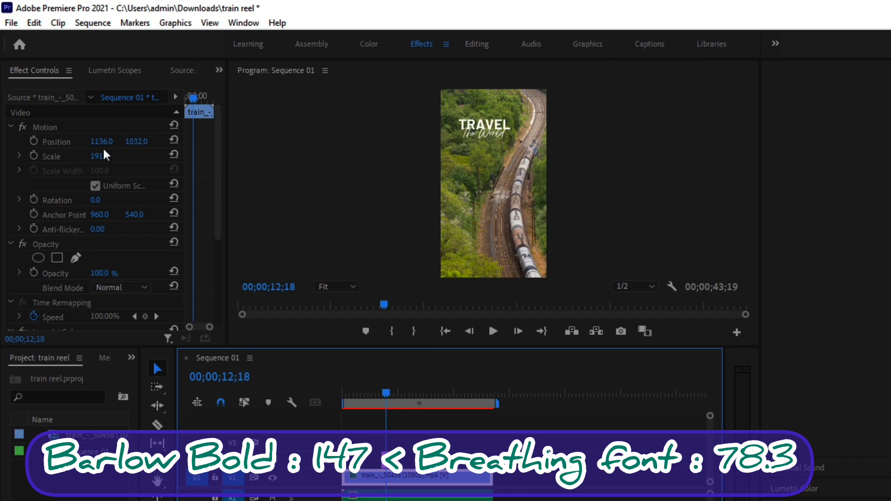
# Redo the last change and move the title clip to start at 00;00;00;00.
pyautogui.click(29, 24)
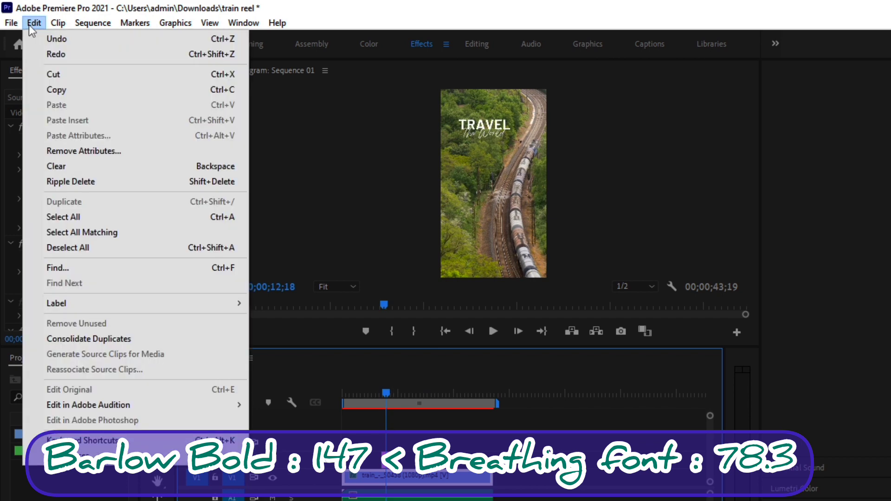
pyautogui.click(63, 52)
pyautogui.click(563, 393)
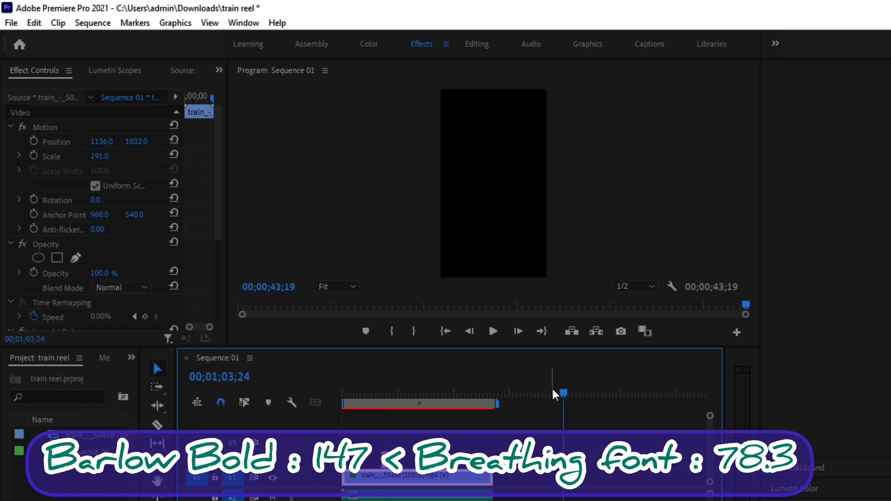
pyautogui.moveTo(560, 389); pyautogui.dragTo(340, 415)
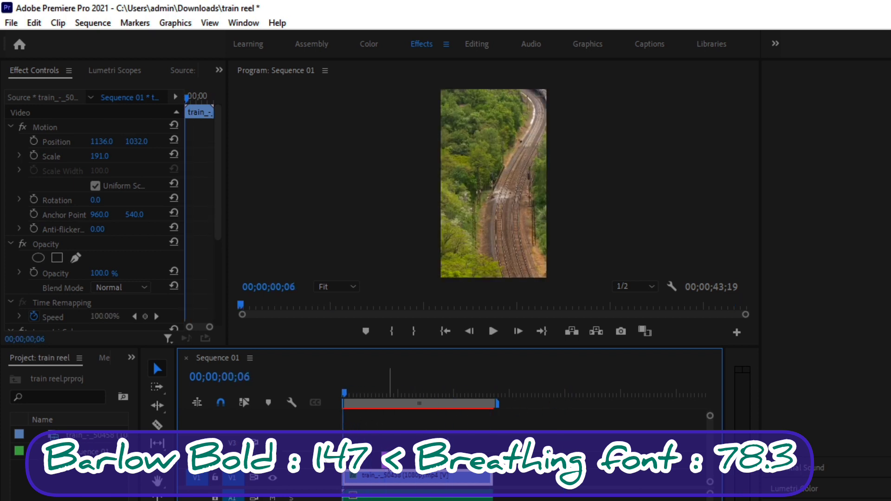
pyautogui.moveTo(388, 457); pyautogui.dragTo(348, 457)
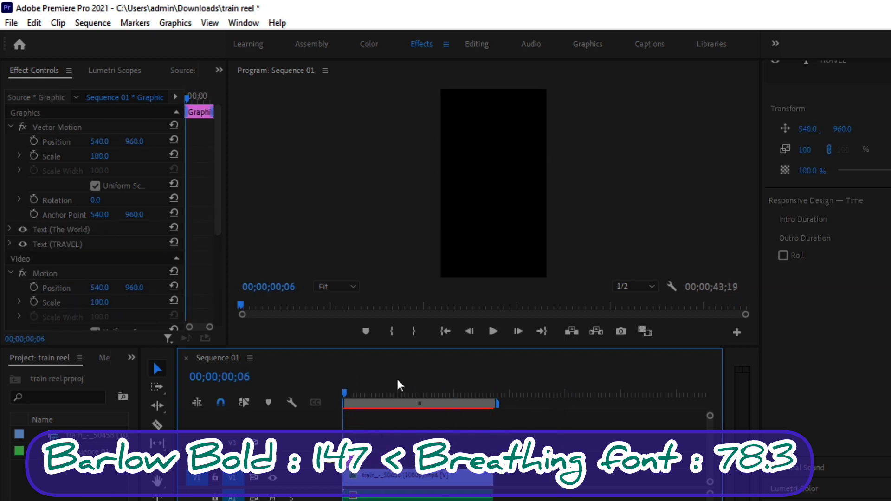
pyautogui.click(493, 332)
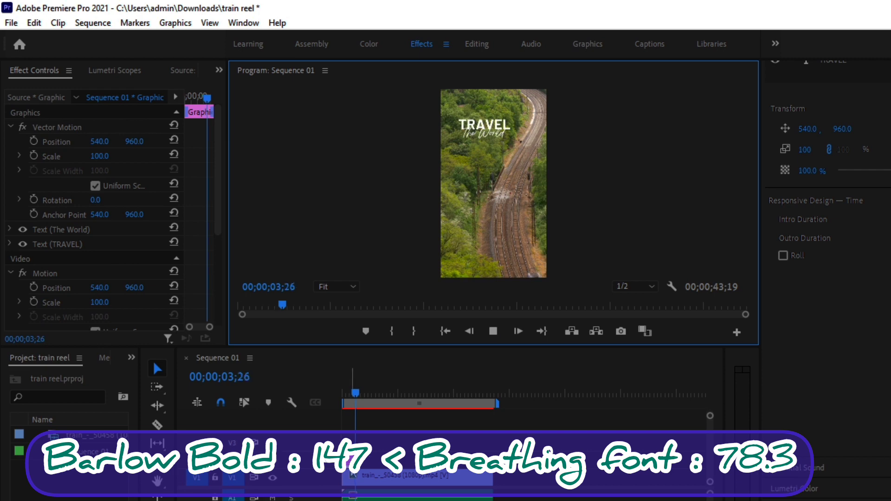
pyautogui.click(464, 420)
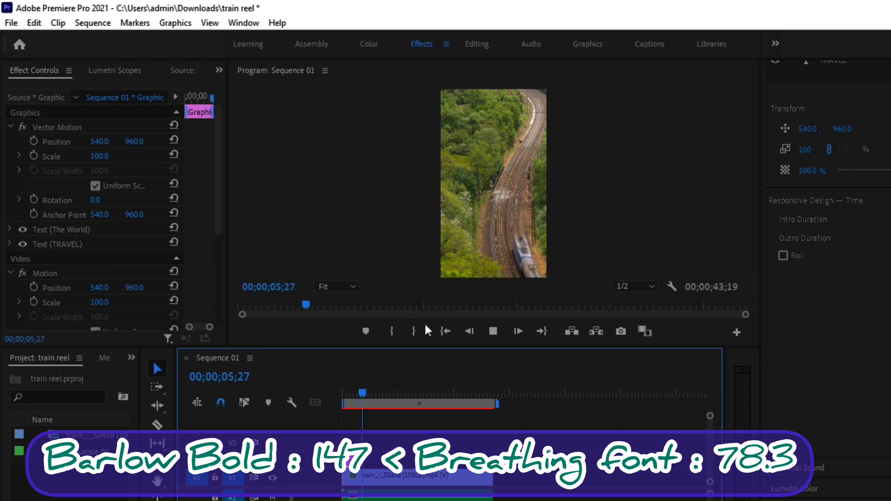
pyautogui.moveTo(346, 478); pyautogui.dragTo(367, 478)
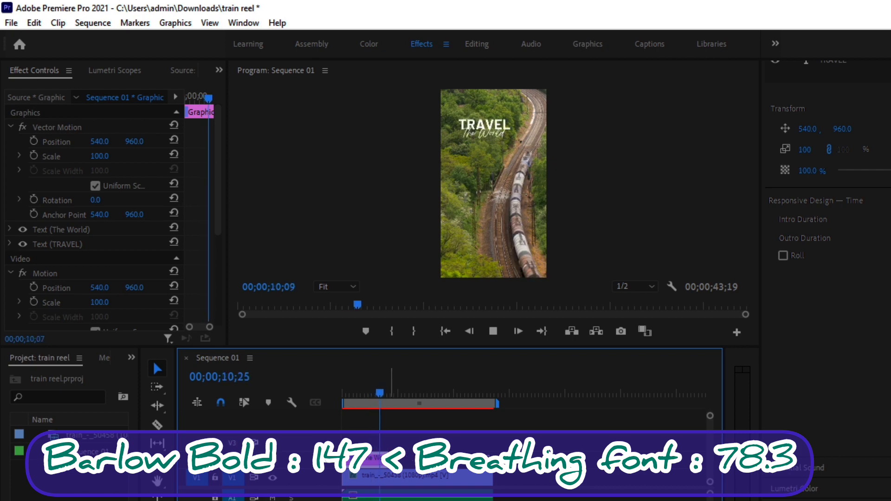
pyautogui.click(360, 397)
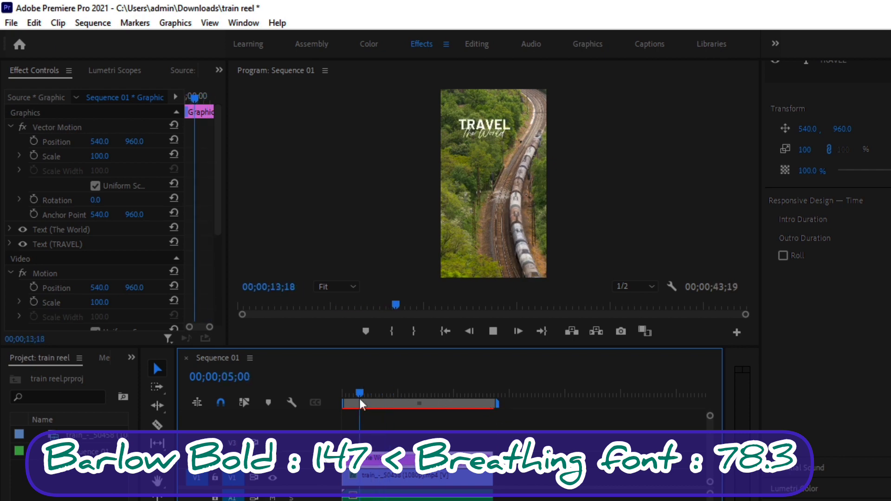
pyautogui.moveTo(360, 399); pyautogui.dragTo(340, 403)
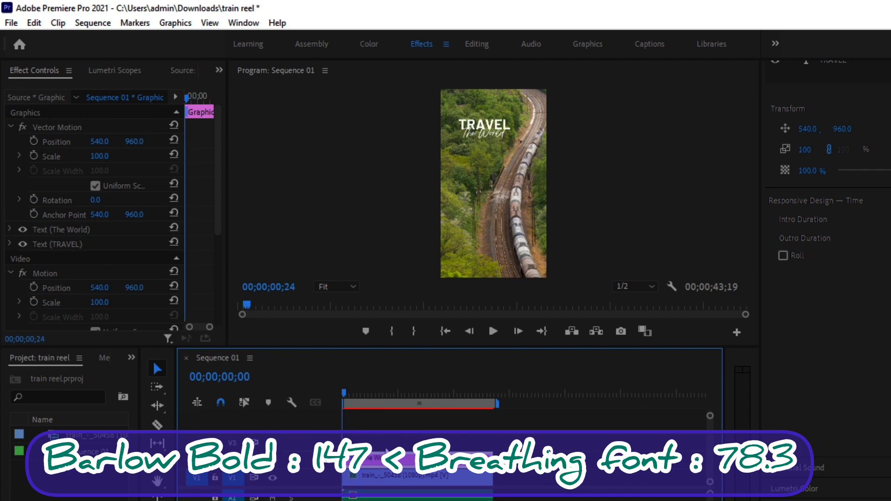
# Select the TRAVEL and The World titles together and zoom the Program monitor to 75%.
pyautogui.click(466, 129)
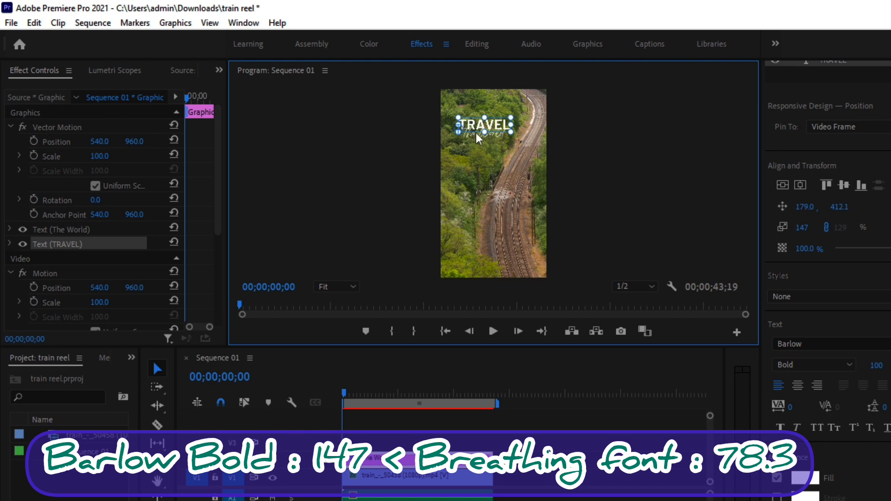
pyautogui.keyDown('shift'); pyautogui.click(475, 133); pyautogui.keyUp('shift')
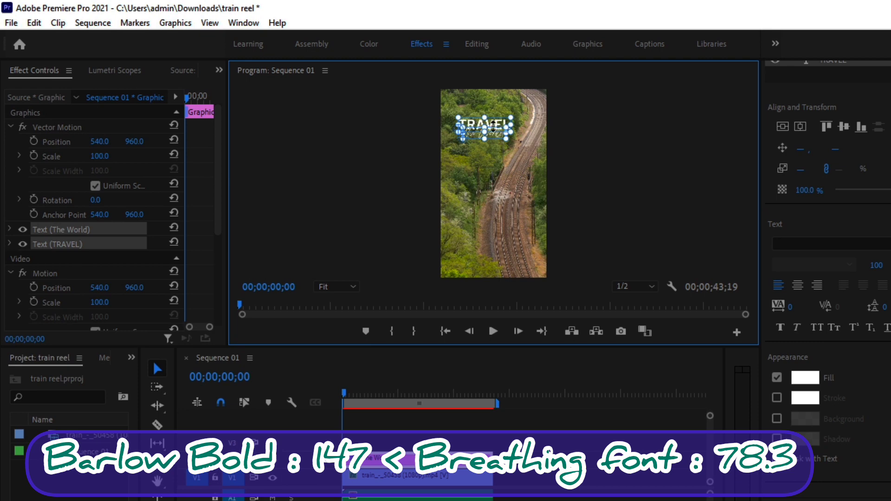
pyautogui.press('Right')
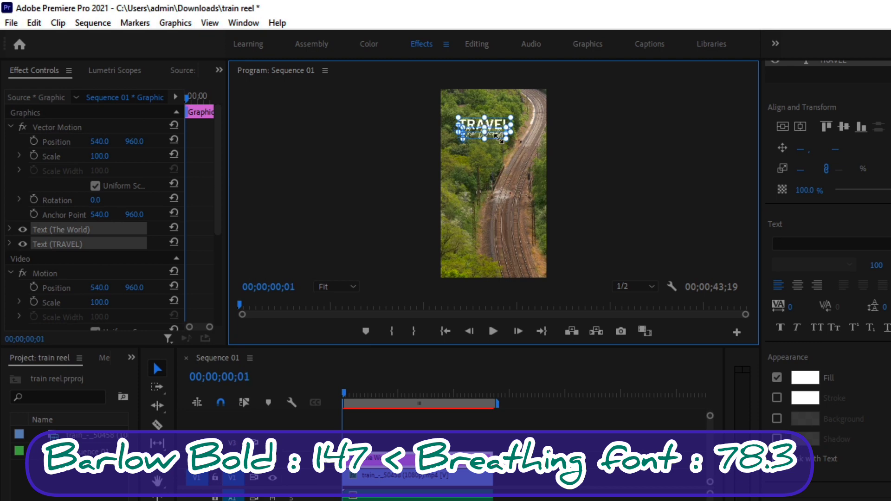
pyautogui.press('space')
pyautogui.click(324, 288)
pyautogui.click(330, 319)
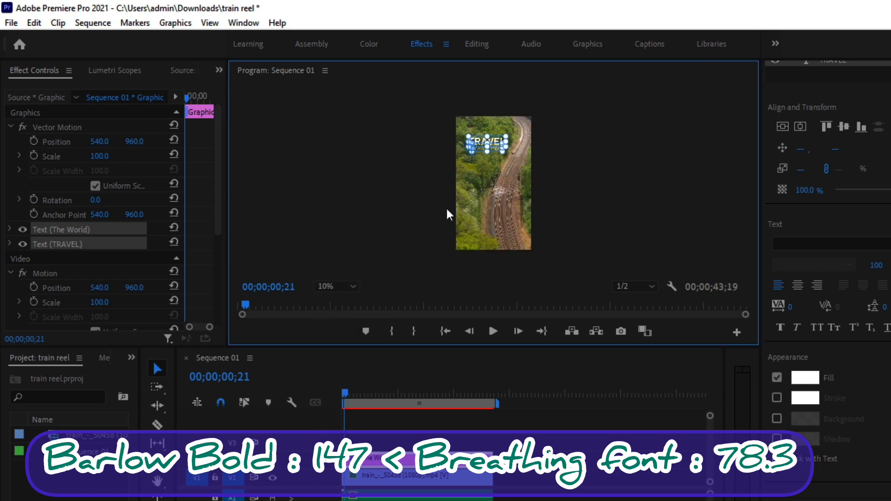
pyautogui.click(341, 288)
pyautogui.click(342, 360)
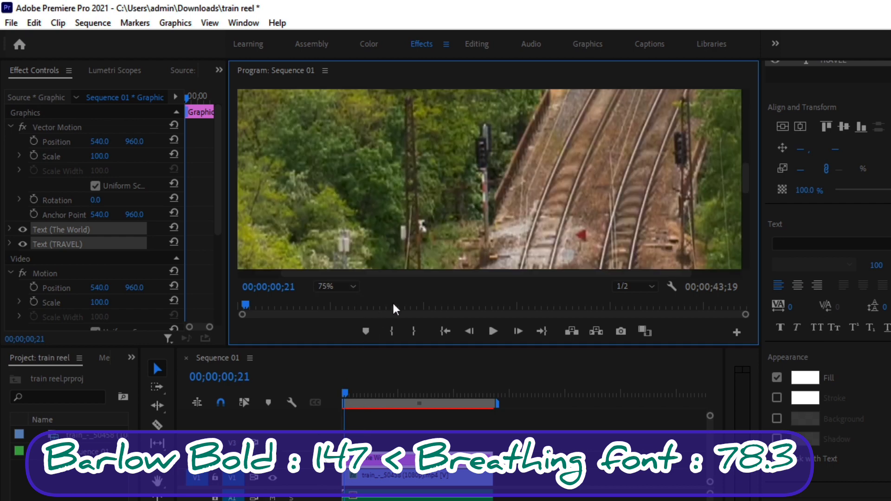
# Drag both titles to the right, then return the monitor zoom to Fit.
pyautogui.scroll(3, 740, 186)
pyautogui.scroll(4, 722, 120)
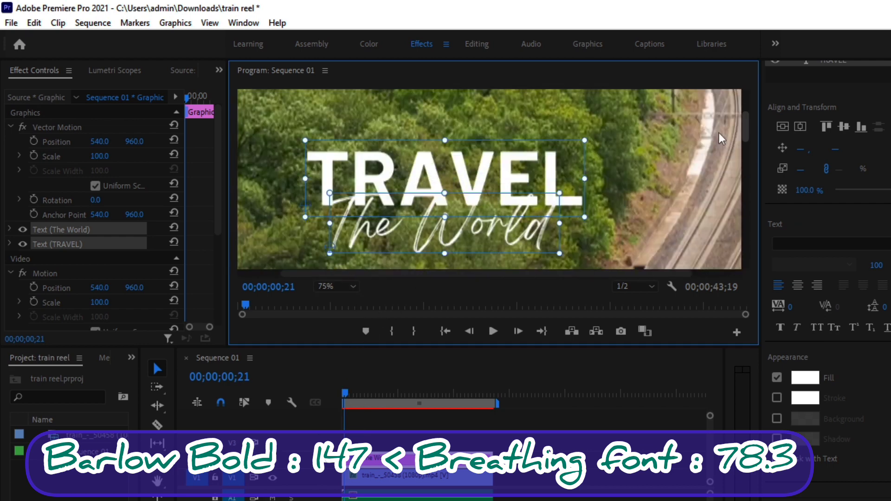
pyautogui.moveTo(461, 181); pyautogui.dragTo(539, 179)
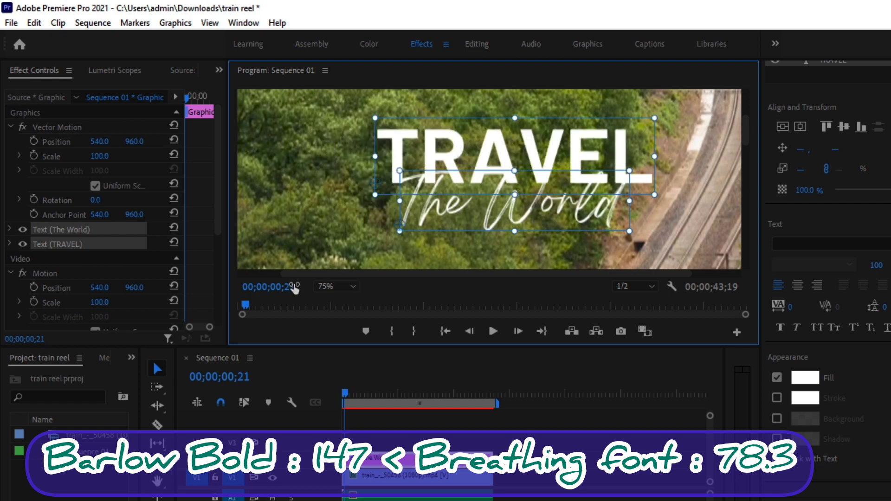
pyautogui.click(329, 286)
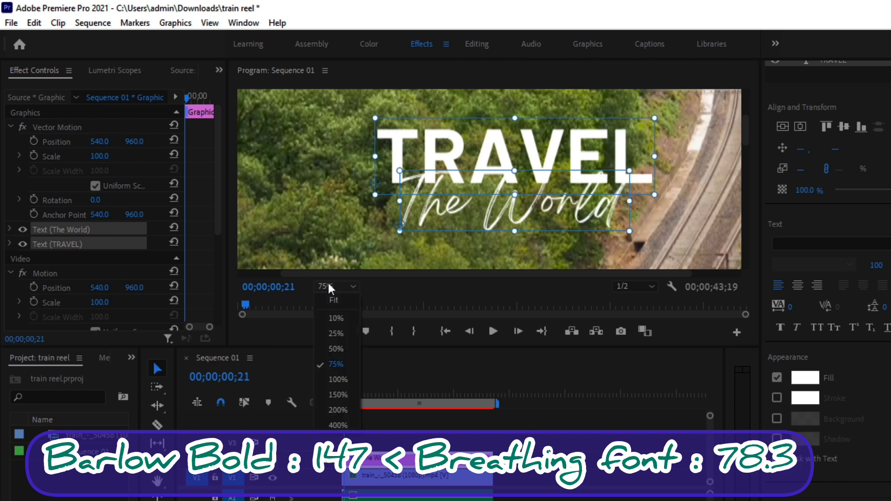
pyautogui.click(341, 305)
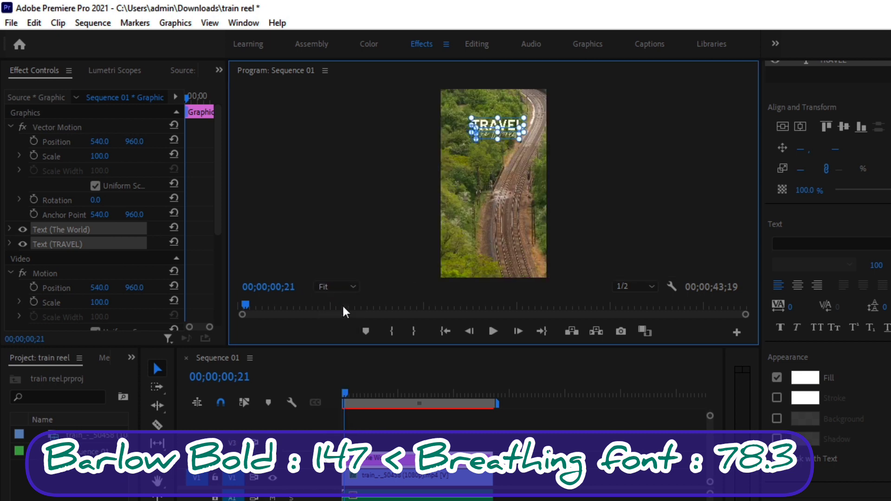
pyautogui.click(600, 129)
# Nudge TRAVEL left to X 273 and The World left to X 320 with Shift+Left.
pyautogui.click(495, 126)
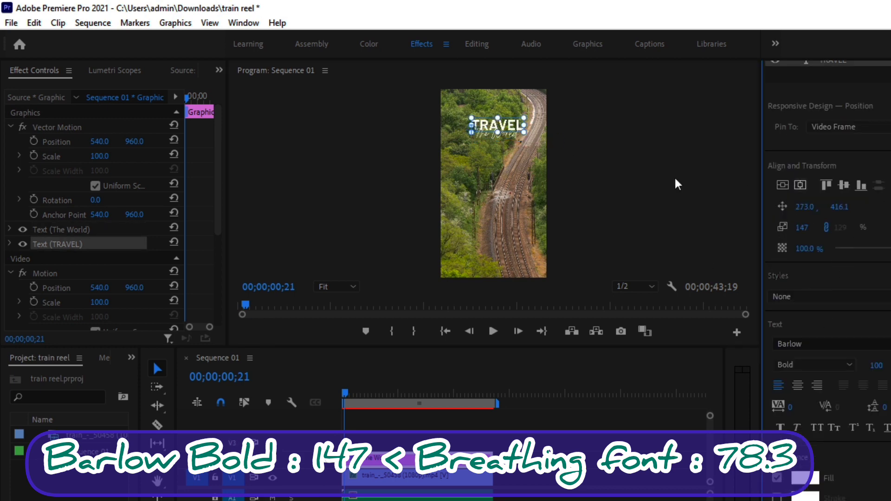
pyautogui.hotkey('shift', 'Left')
pyautogui.hotkey('shift', 'Left')
pyautogui.hotkey('shift', 'Left')
pyautogui.click(396, 152)
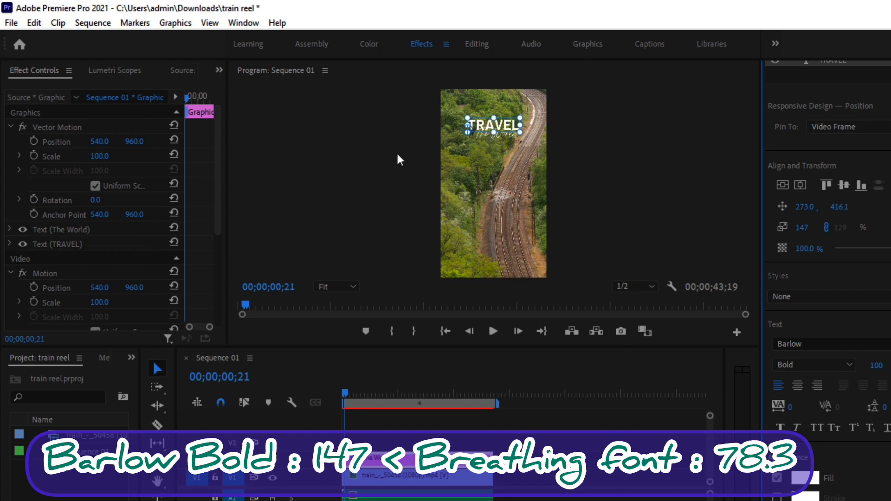
pyautogui.click(485, 131)
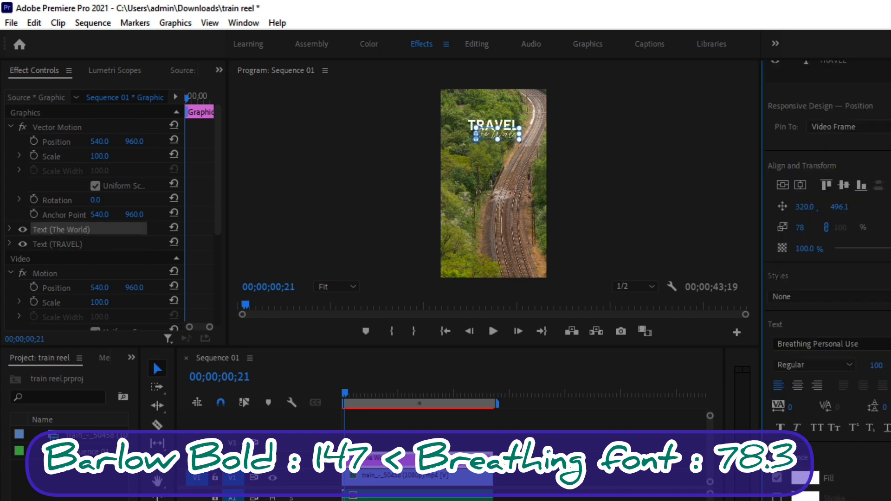
pyautogui.hotkey('shift', 'Left')
pyautogui.hotkey('shift', 'Left')
pyautogui.hotkey('shift', 'Left')
pyautogui.click(661, 186)
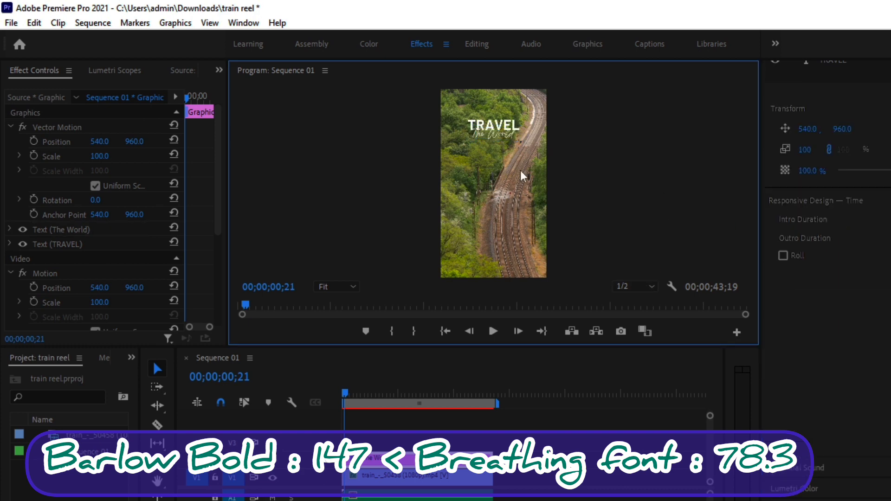
pyautogui.click(480, 126)
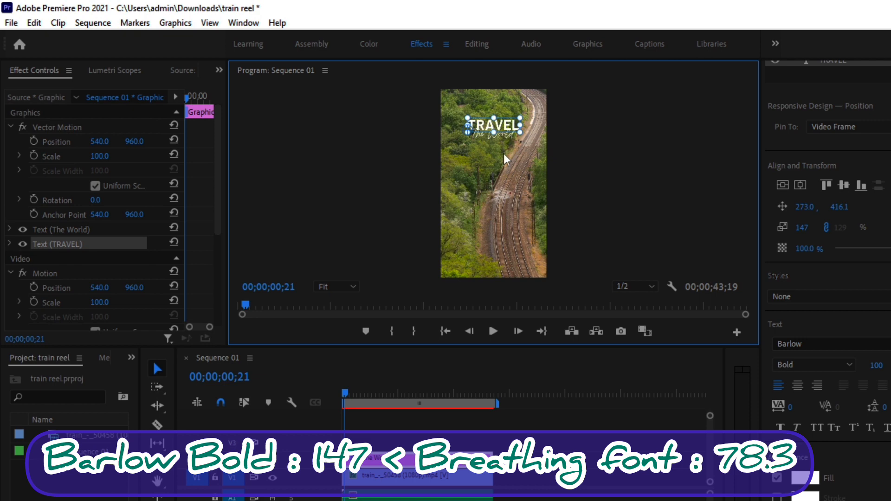
# Save the train reel project and play Sequence 01 to review the titles.
pyautogui.click(12, 22)
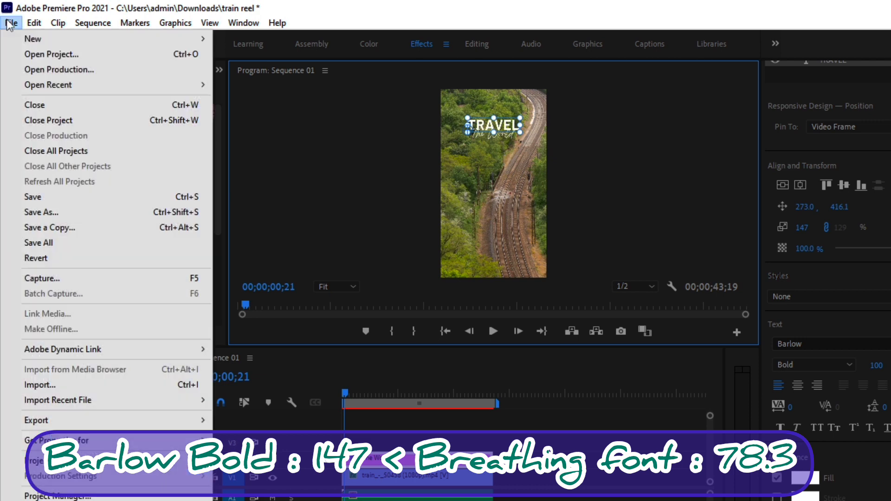
pyautogui.click(32, 196)
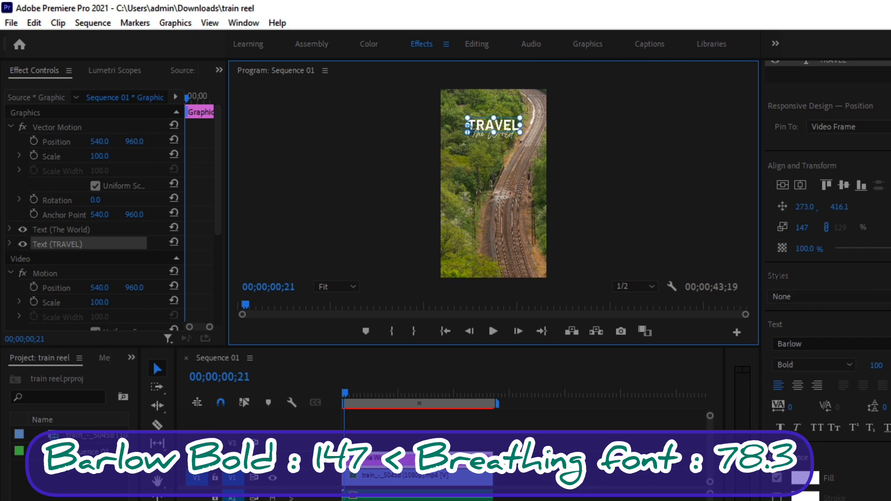
pyautogui.click(802, 228)
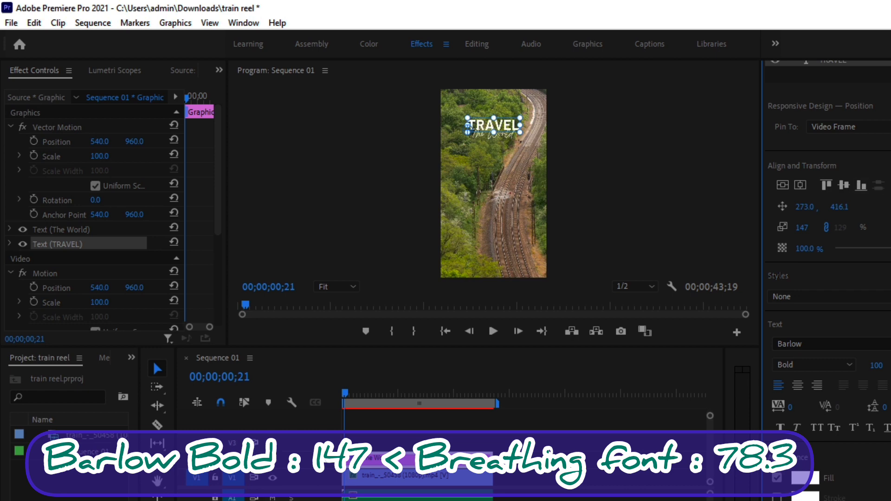
pyautogui.click(604, 184)
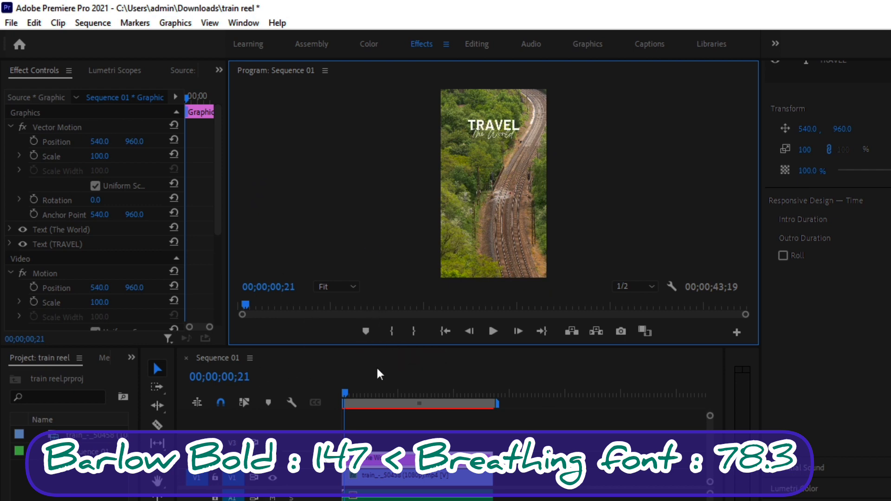
pyautogui.click(491, 331)
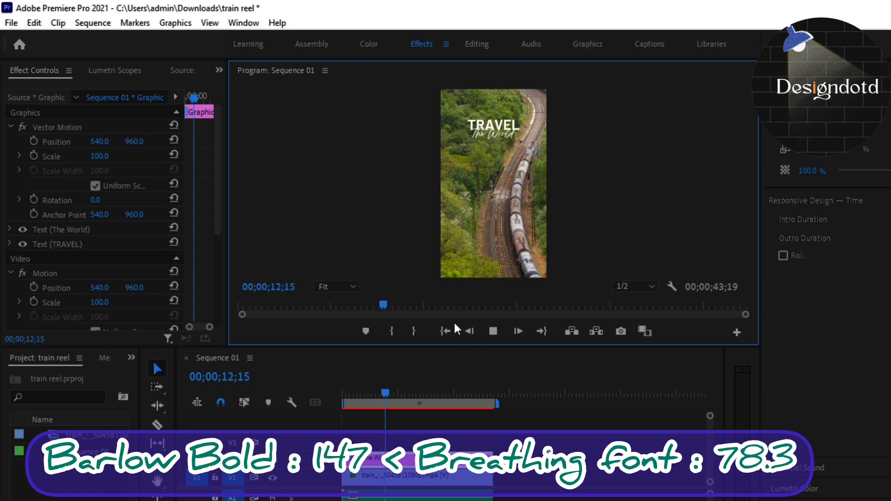
# Stop playback and render the sequence preview.
pyautogui.press('Return')
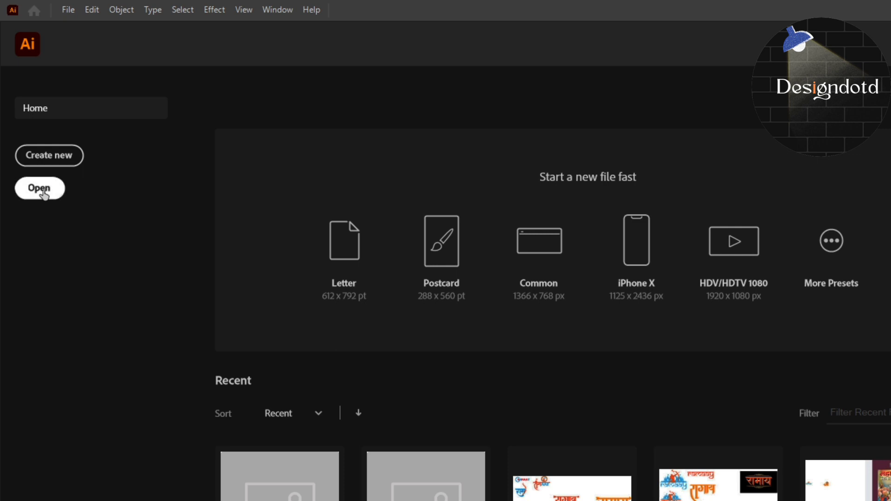
# Open Artboard 1.png from Downloads as an Illustrator document.
pyautogui.click(43, 193)
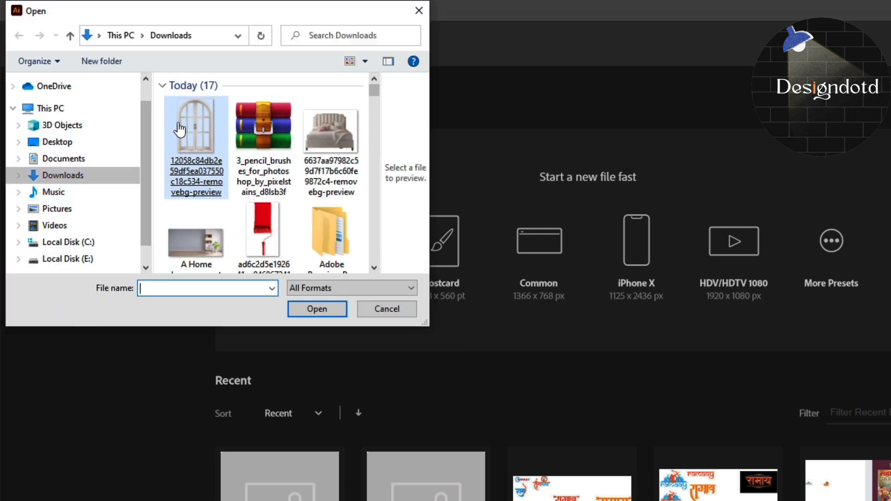
pyautogui.press('Escape')
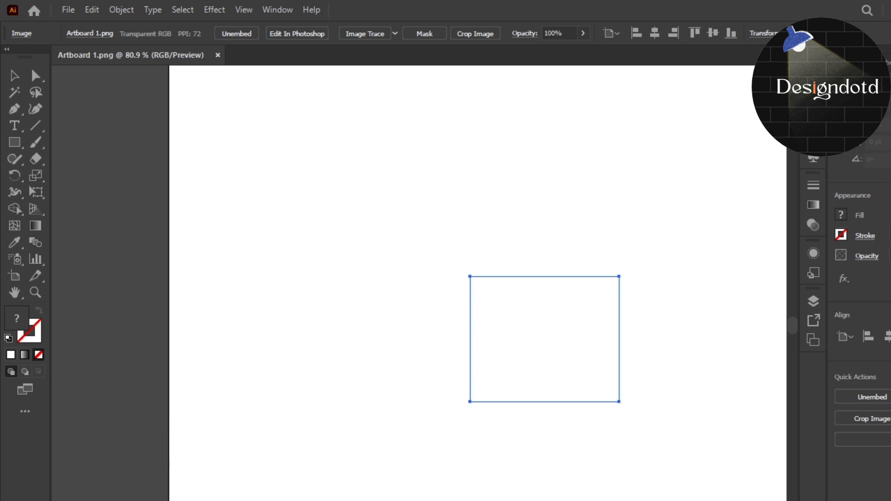
# Zoom out, enlarge the sun image, and place it left of the artboard.
pyautogui.hotkey('ctrl', '1')
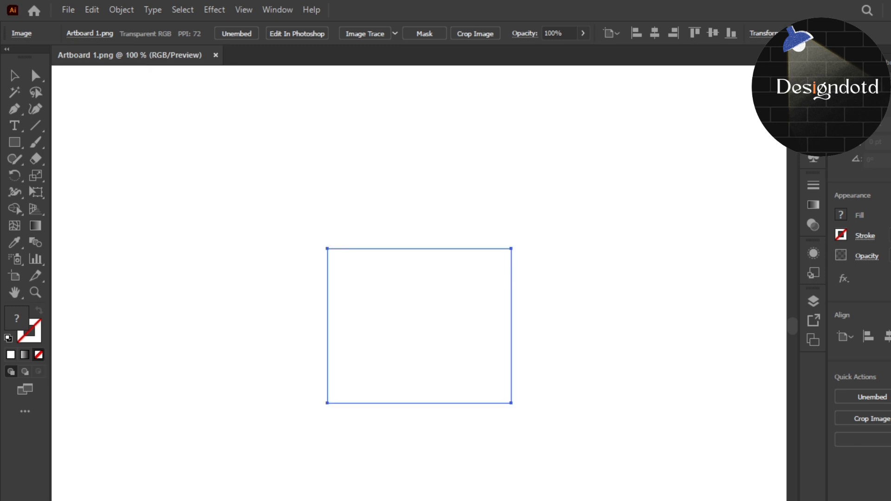
pyautogui.hotkey('ctrl', '-')
pyautogui.hotkey('ctrl', '-')
pyautogui.hotkey('ctrl', '-')
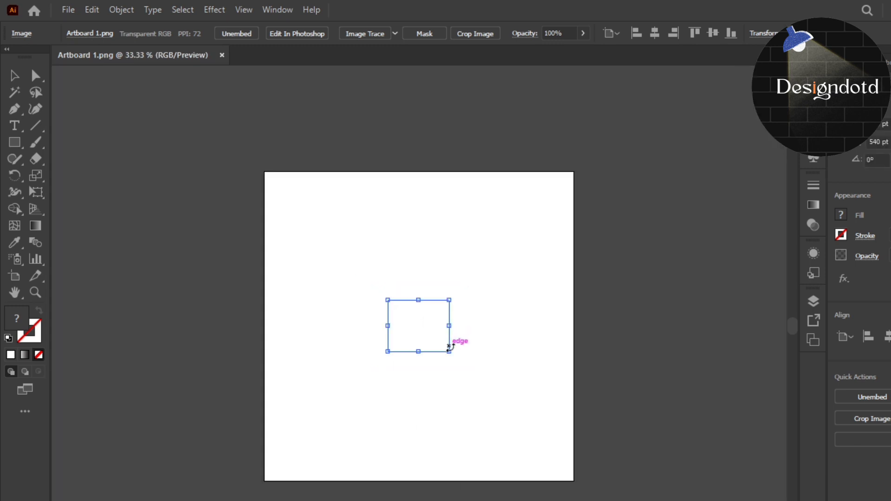
pyautogui.moveTo(448, 352)
pyautogui.mouseDown()
pyautogui.moveTo(486, 420)
pyautogui.moveTo(561, 444)
pyautogui.mouseUp()
pyautogui.moveTo(528, 392)
pyautogui.mouseDown()
pyautogui.moveTo(312, 367)
pyautogui.moveTo(204, 338)
pyautogui.mouseUp()
pyautogui.click(633, 454)
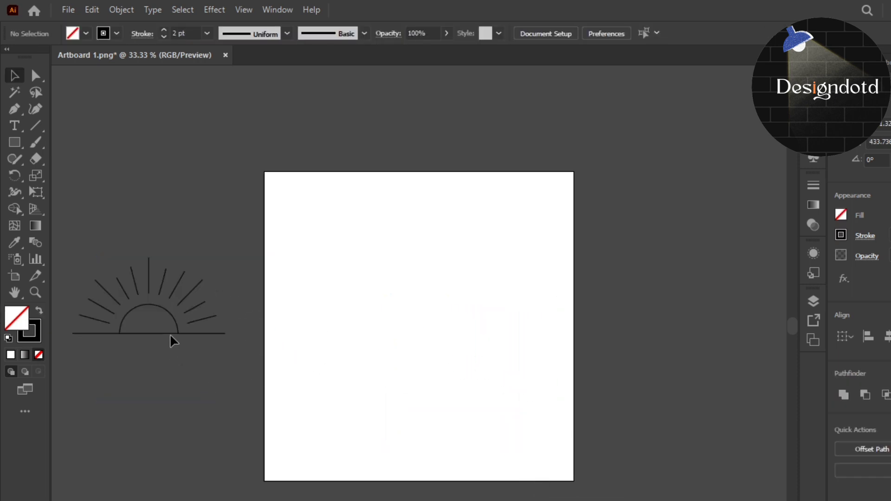
# Delete the horizon line and select the entire sunburst drawing.
pyautogui.click(194, 338)
pyautogui.press('Delete')
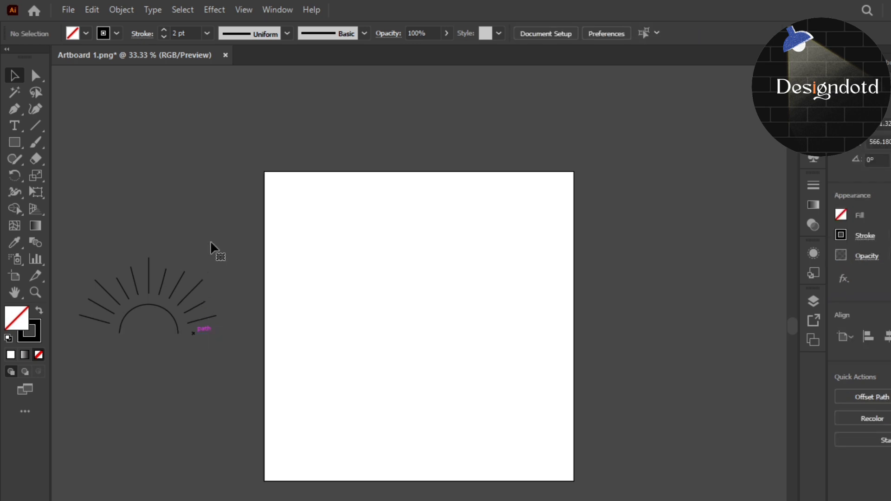
pyautogui.moveTo(213, 246); pyautogui.dragTo(148, 368)
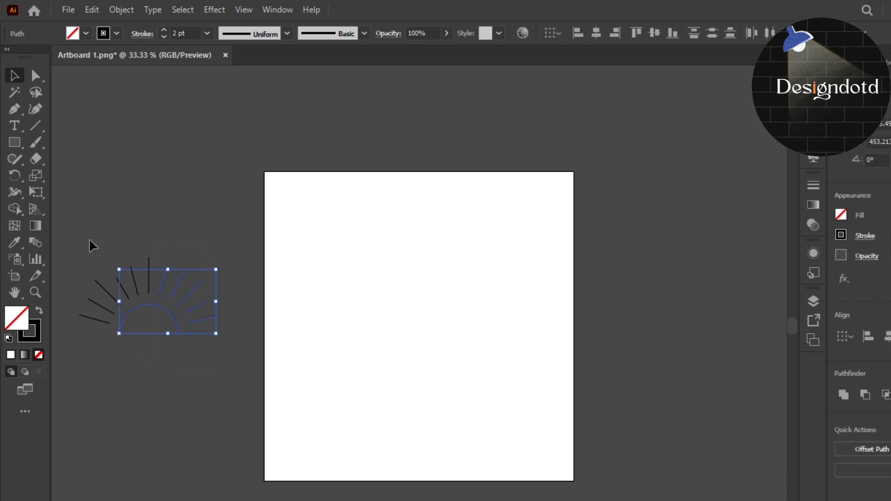
pyautogui.click(67, 253)
pyautogui.moveTo(251, 364); pyautogui.dragTo(175, 298)
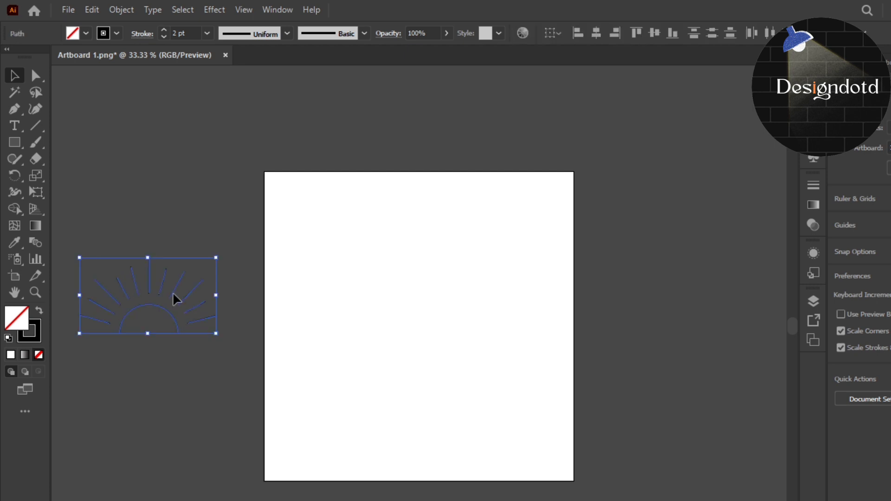
pyautogui.click(121, 11)
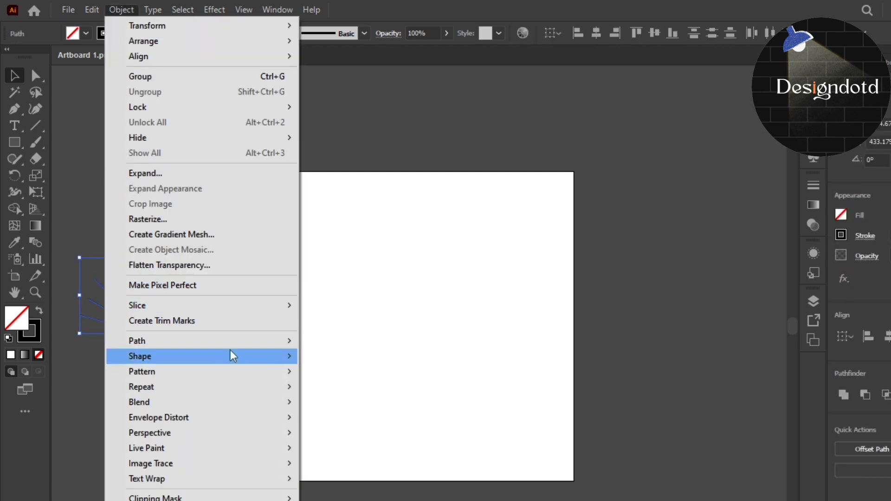
# Outline the sunburst strokes and try a 10 pt Offset Path.
pyautogui.moveTo(234, 343)
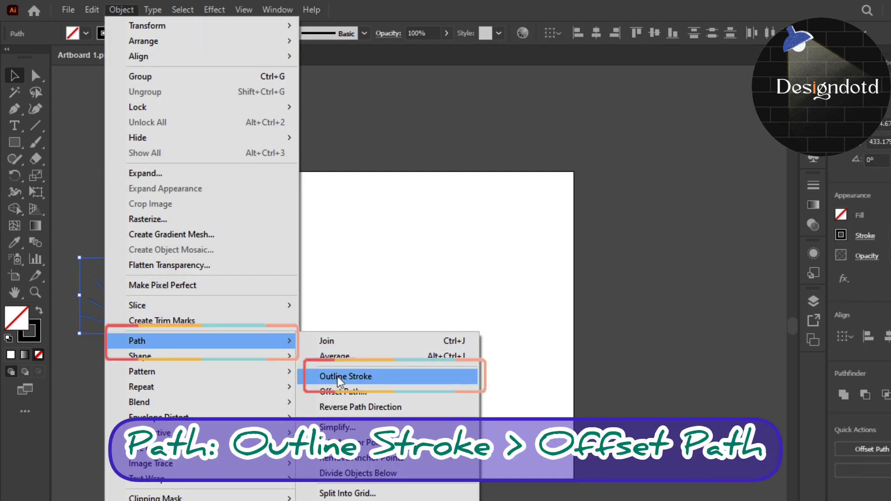
pyautogui.click(338, 376)
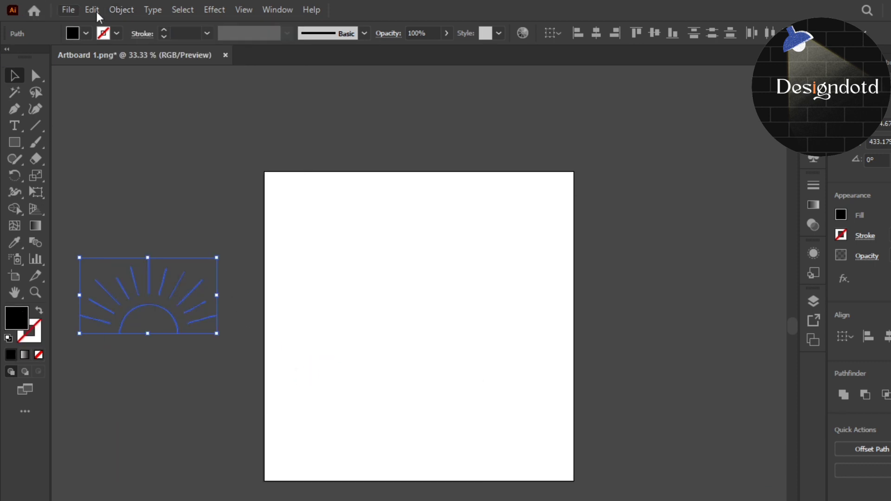
pyautogui.click(878, 456)
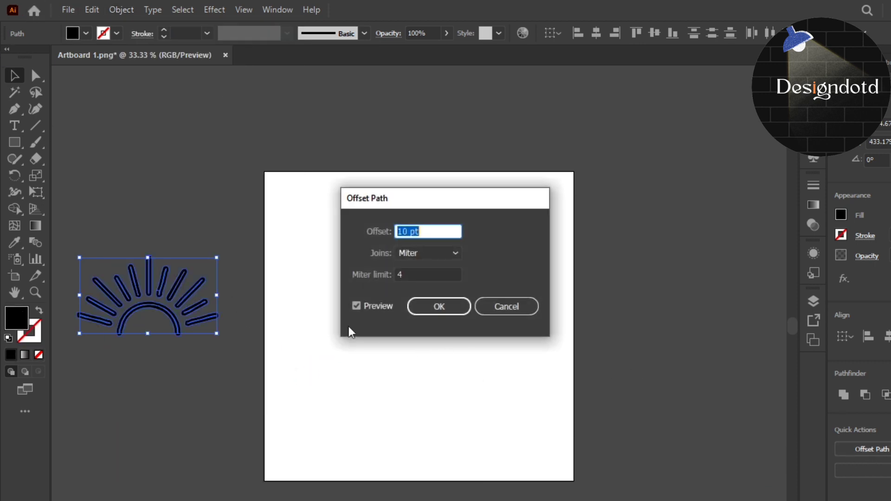
pyautogui.click(421, 304)
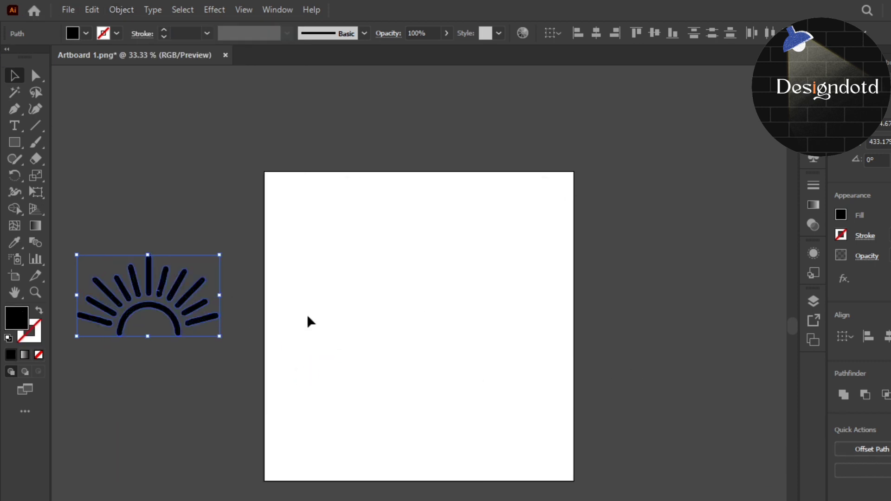
# Undo the 10 pt offset, returning to the thin outlined rays.
pyautogui.click(201, 408)
pyautogui.click(194, 289)
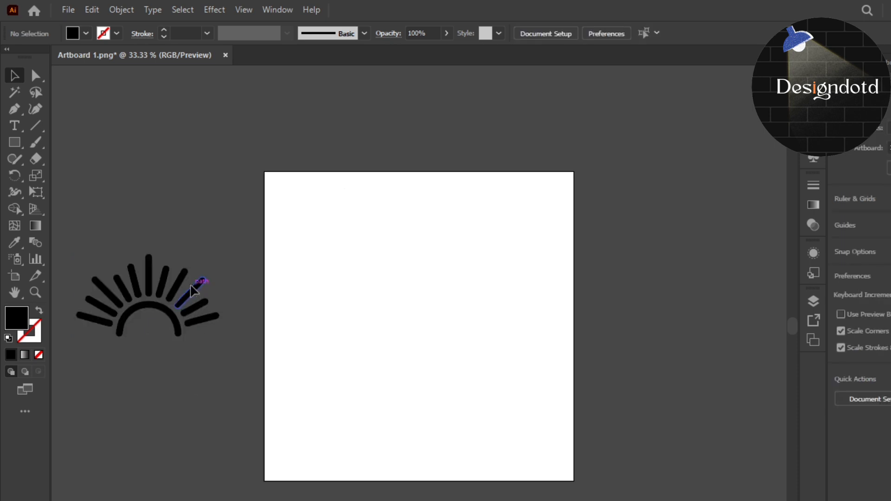
pyautogui.hotkey('ctrl', 'a')
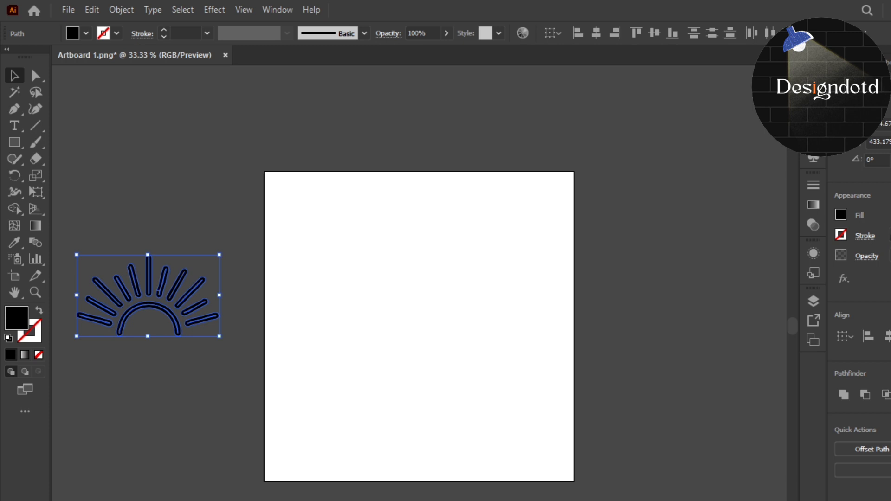
pyautogui.hotkey('ctrl', 'z')
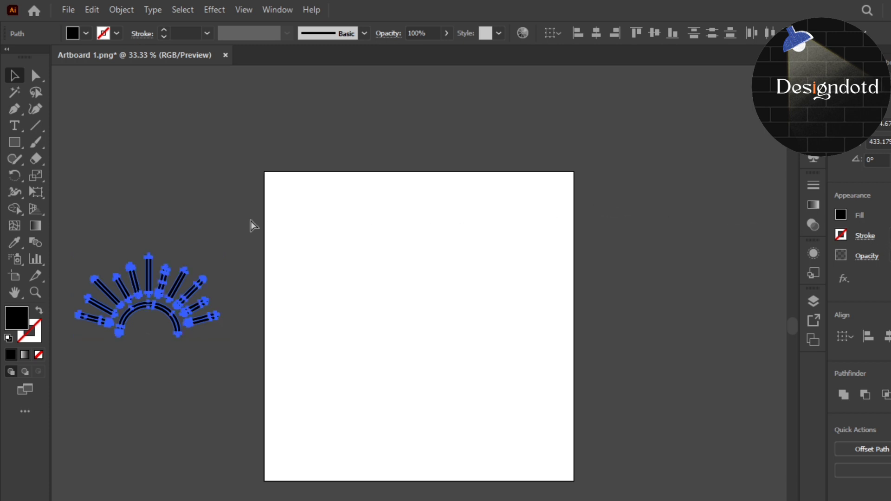
pyautogui.hotkey('ctrl', 'z')
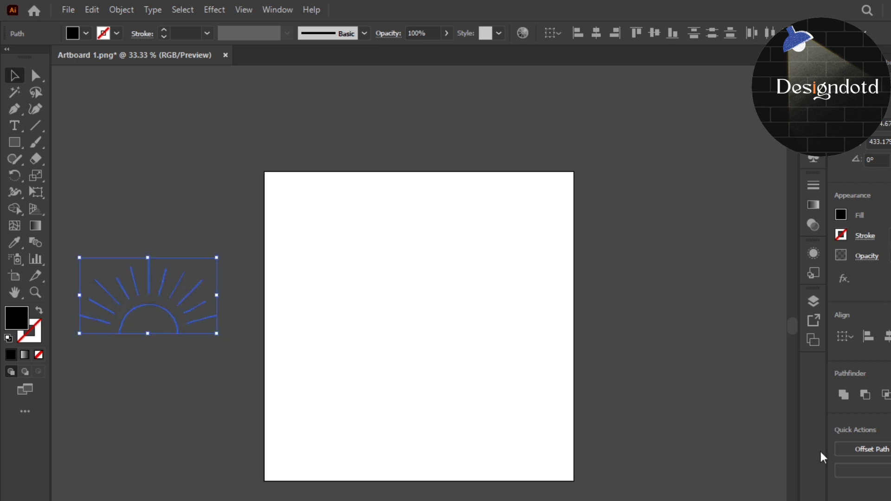
# Apply a 3 pt Offset Path to the sunburst and reselect the whole drawing.
pyautogui.click(853, 450)
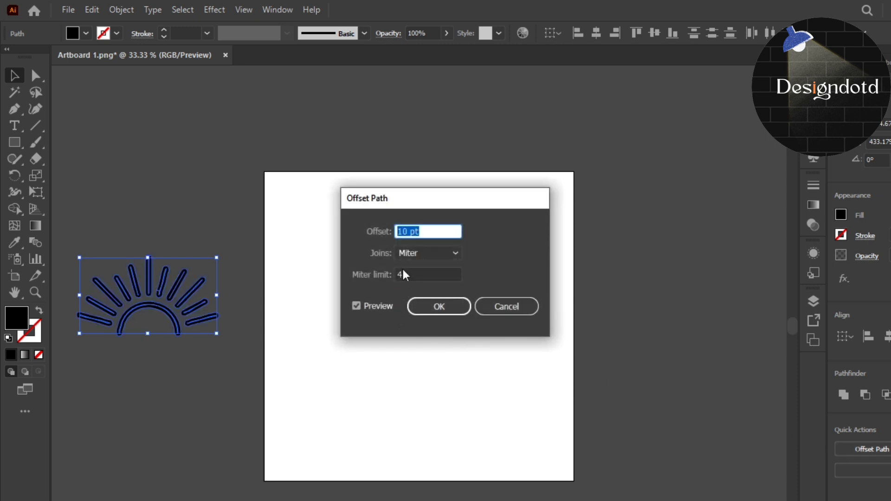
pyautogui.click(407, 232)
pyautogui.click(444, 303)
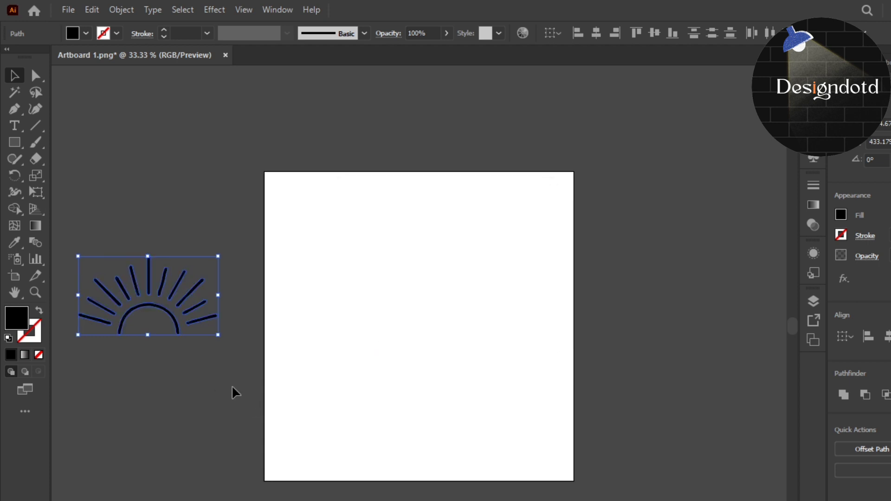
pyautogui.click(248, 411)
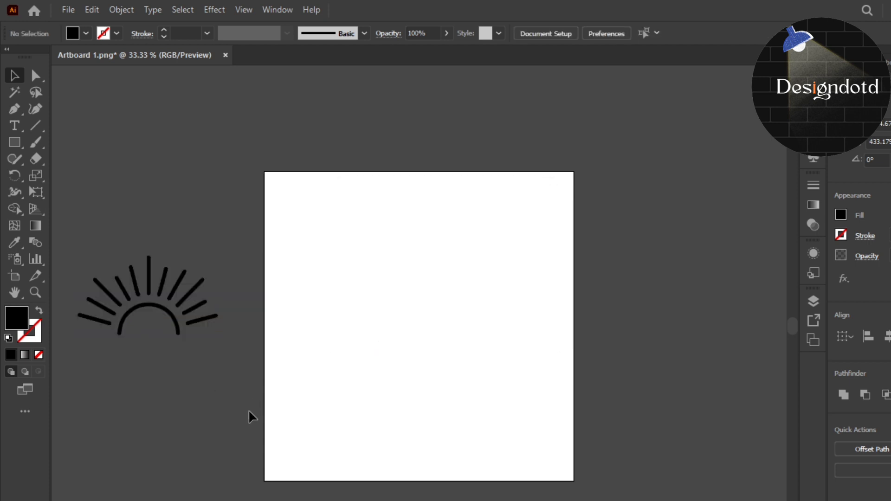
pyautogui.click(119, 302)
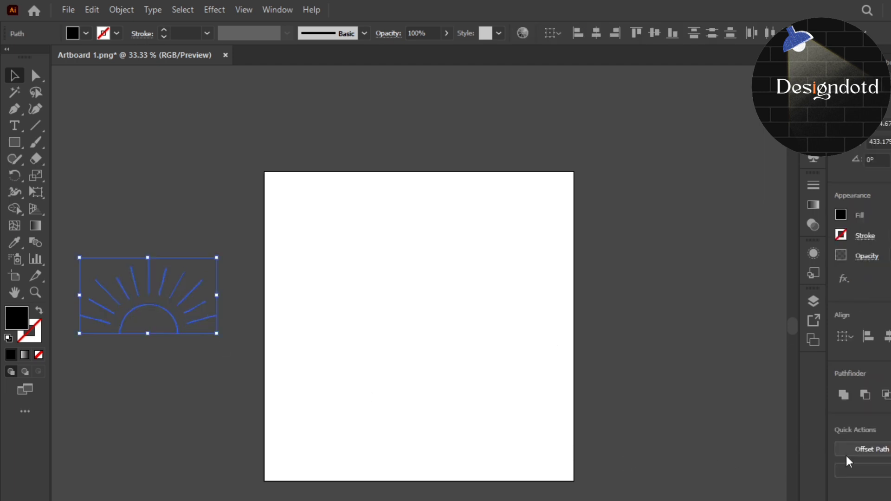
pyautogui.click(850, 450)
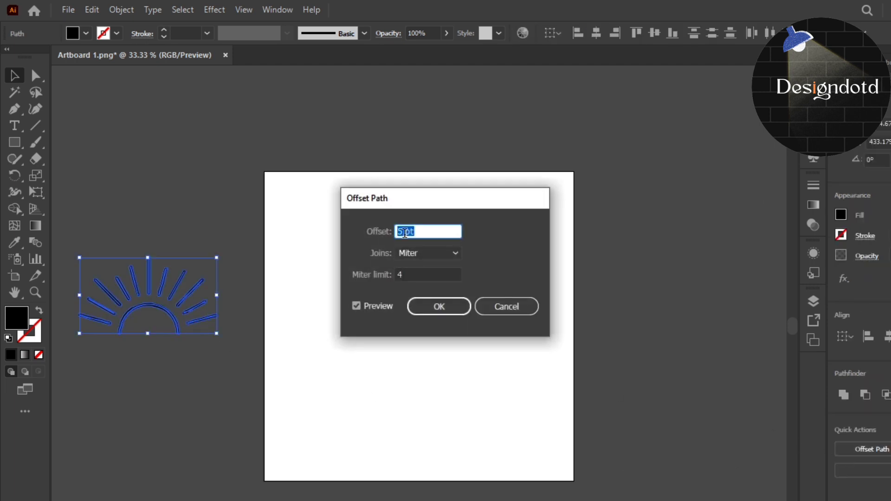
pyautogui.click(405, 231)
pyautogui.write('3')
pyautogui.click(419, 310)
pyautogui.click(194, 357)
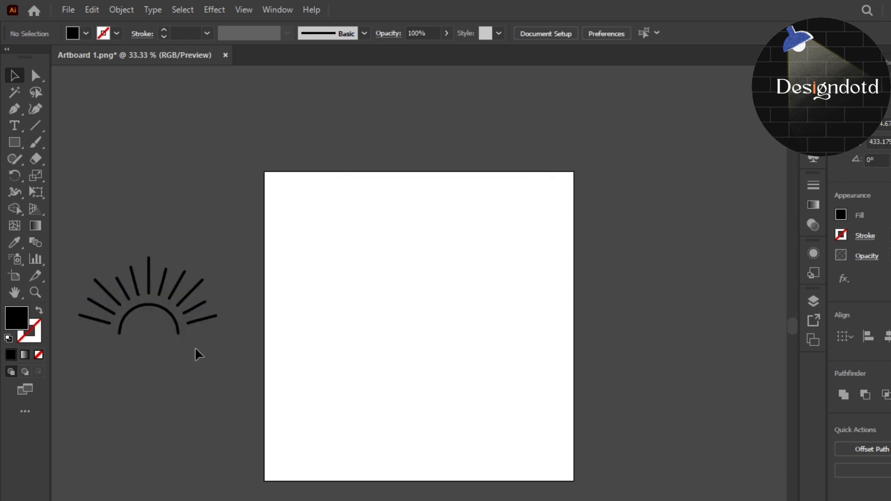
pyautogui.moveTo(219, 340); pyautogui.dragTo(119, 278)
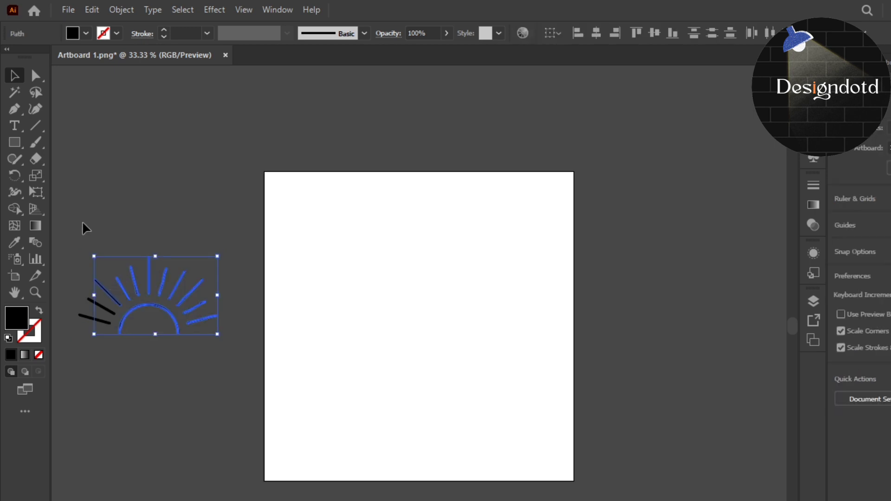
pyautogui.click(74, 248)
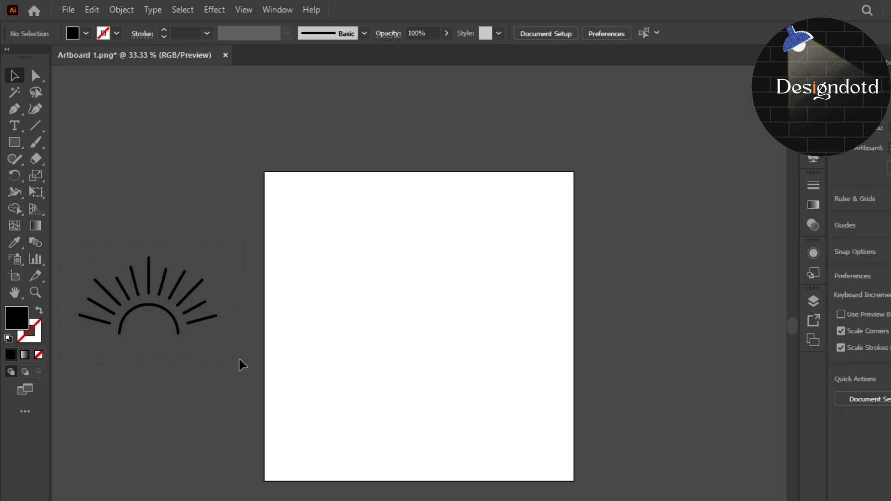
pyautogui.moveTo(239, 359); pyautogui.dragTo(236, 352)
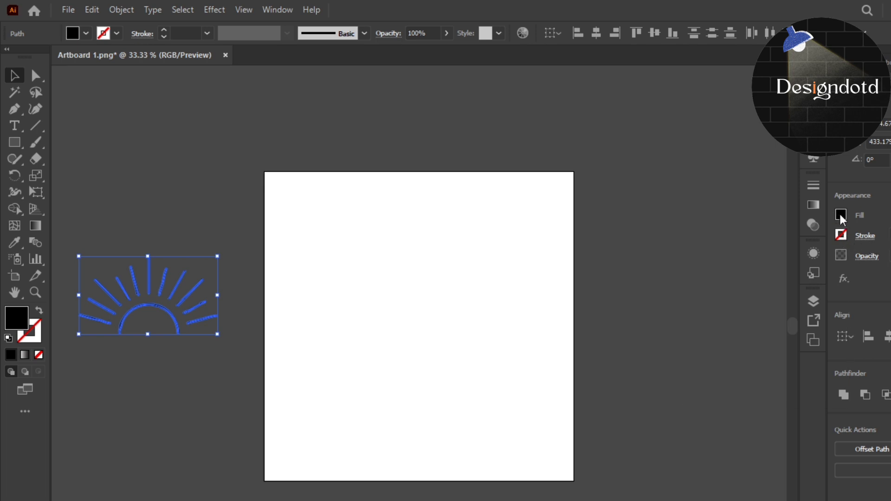
# Fill the sunburst white by sampling the artboard with the Eyedropper.
pyautogui.click(841, 217)
pyautogui.click(13, 252)
pyautogui.click(16, 245)
pyautogui.click(278, 259)
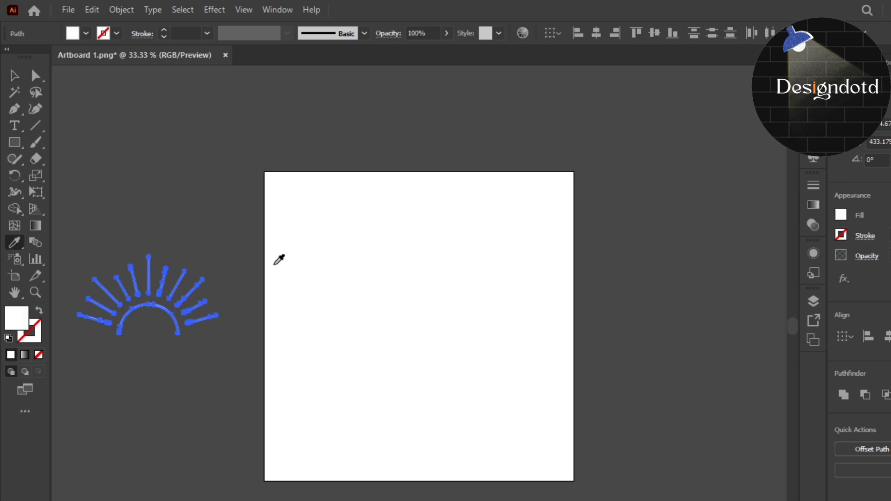
pyautogui.click(14, 75)
# Select the whole white sunburst and group its rays and arc.
pyautogui.click(170, 139)
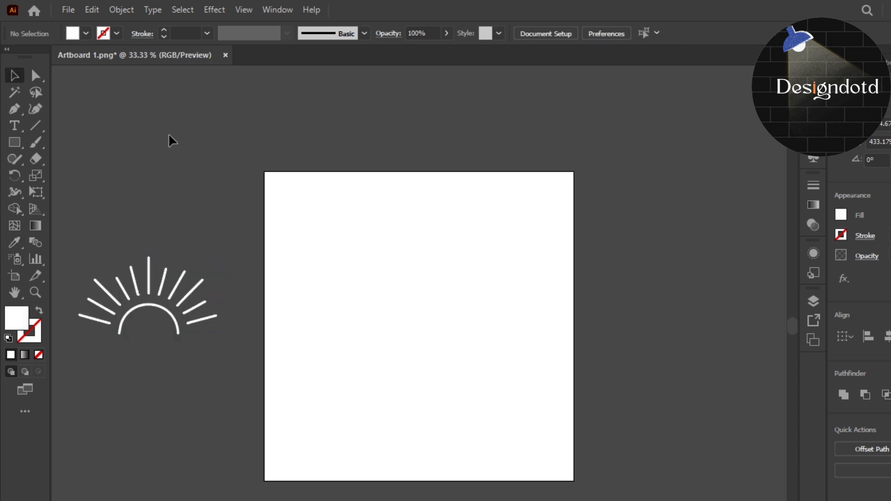
pyautogui.moveTo(247, 273); pyautogui.dragTo(87, 382)
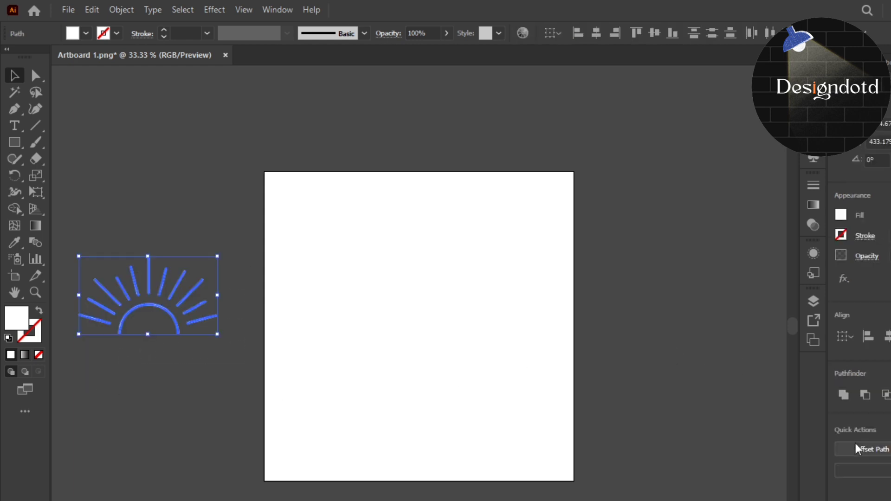
pyautogui.hotkey('ctrl', 'g')
# Enlarge the grouped sun icon and move it onto the upper half of the artboard.
pyautogui.click(204, 433)
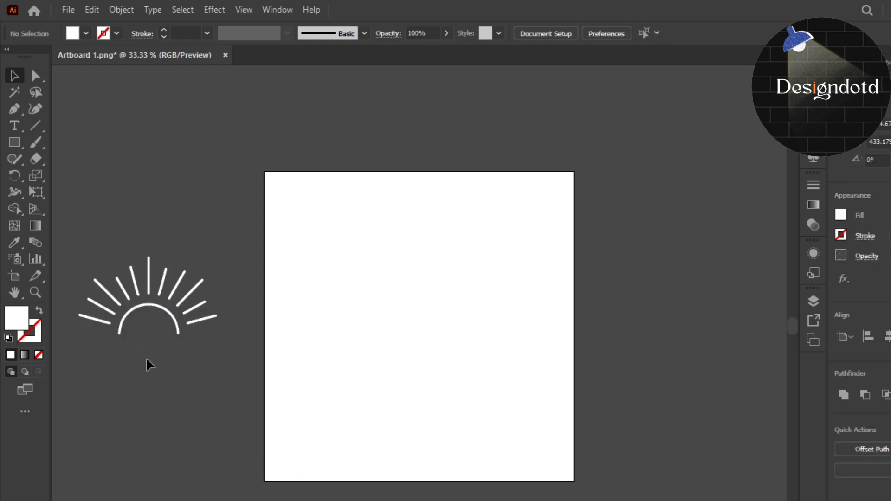
pyautogui.click(125, 284)
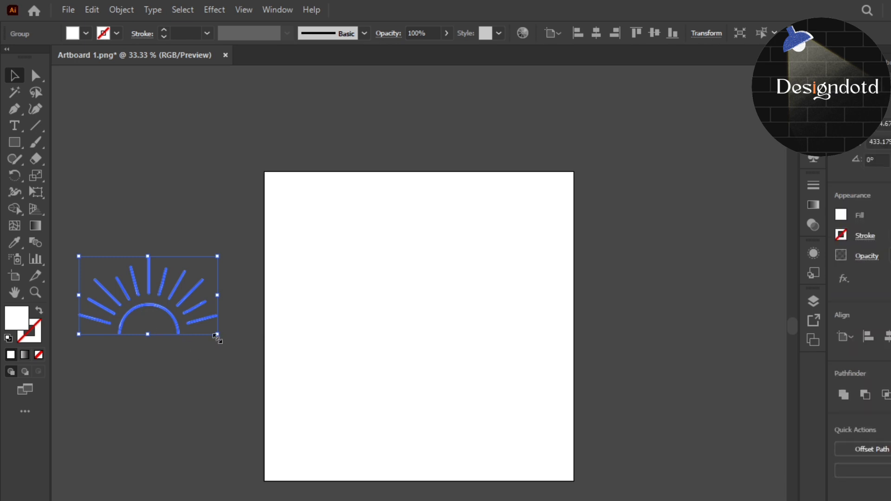
pyautogui.moveTo(218, 334); pyautogui.dragTo(353, 451)
pyautogui.click(174, 462)
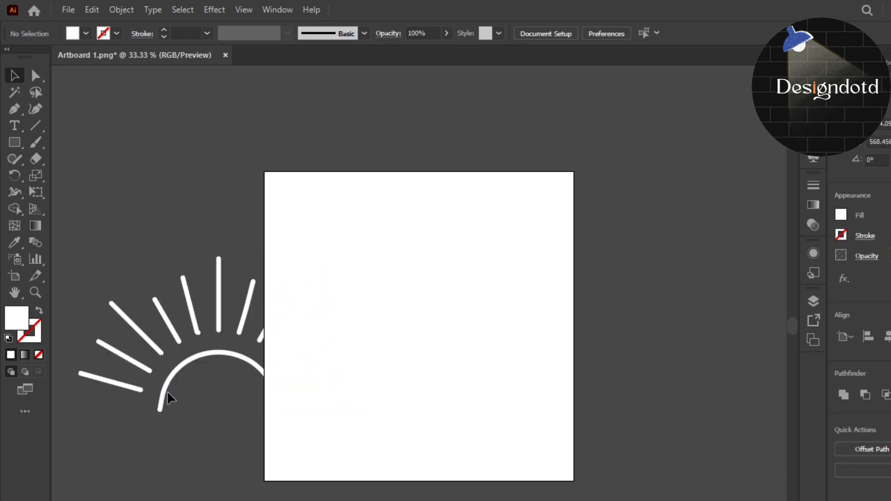
pyautogui.moveTo(174, 390)
pyautogui.mouseDown()
pyautogui.moveTo(386, 338)
pyautogui.moveTo(391, 322)
pyautogui.moveTo(384, 319)
pyautogui.mouseUp()
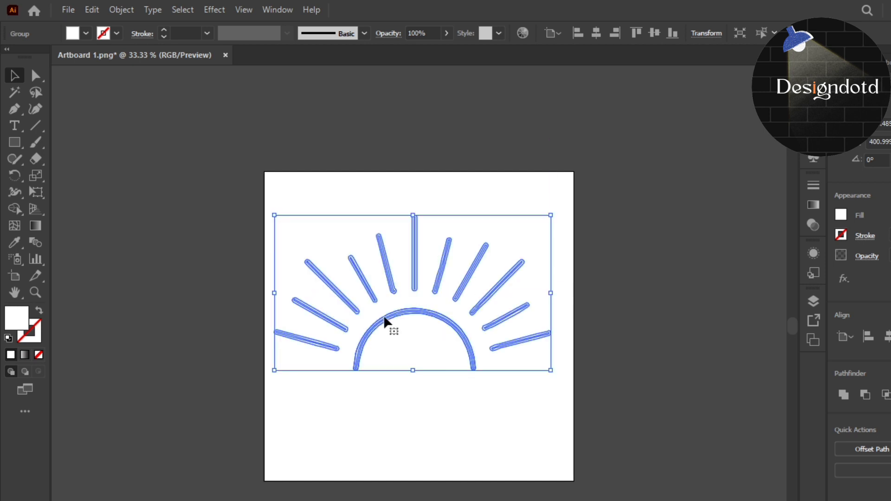
pyautogui.press('Delete')
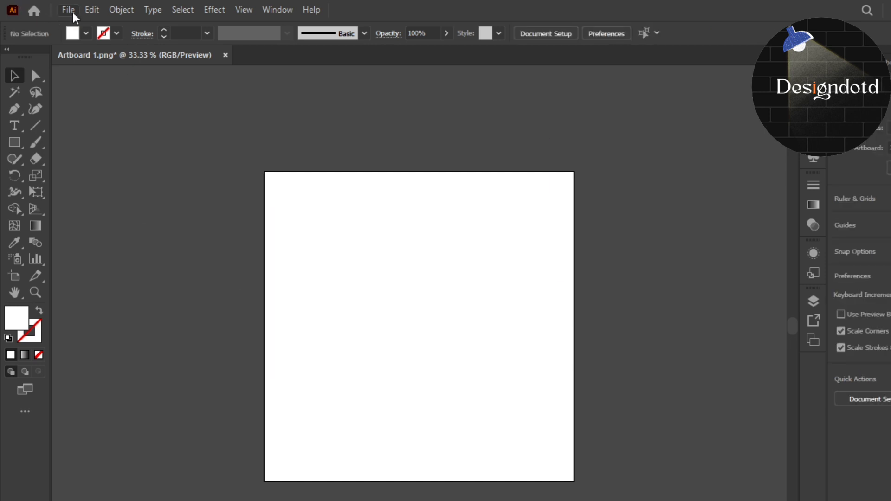
# Export the artboard via Export for Screens as Artboard 1.png, replacing the old file.
pyautogui.click(69, 10)
pyautogui.moveTo(158, 281)
pyautogui.click(332, 281)
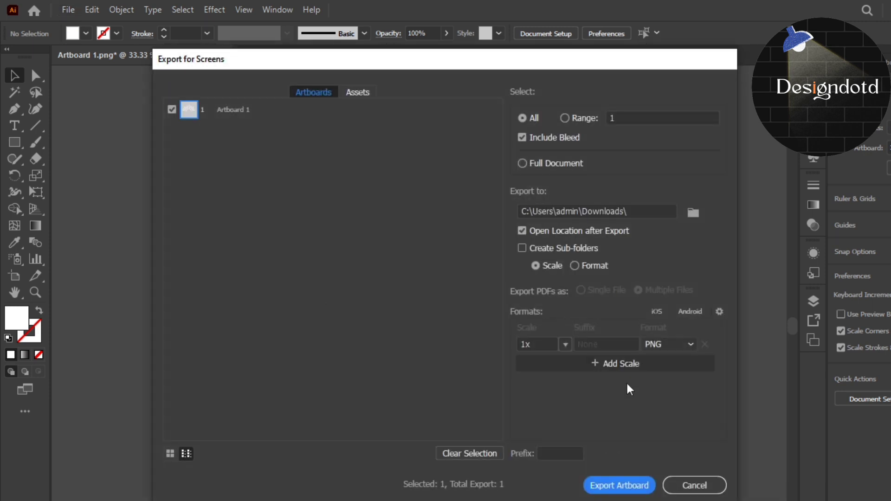
pyautogui.click(618, 483)
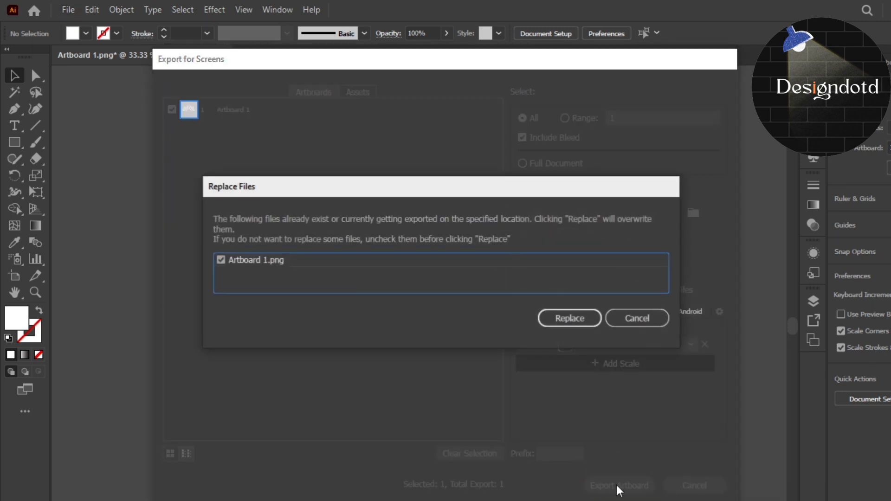
pyautogui.click(570, 318)
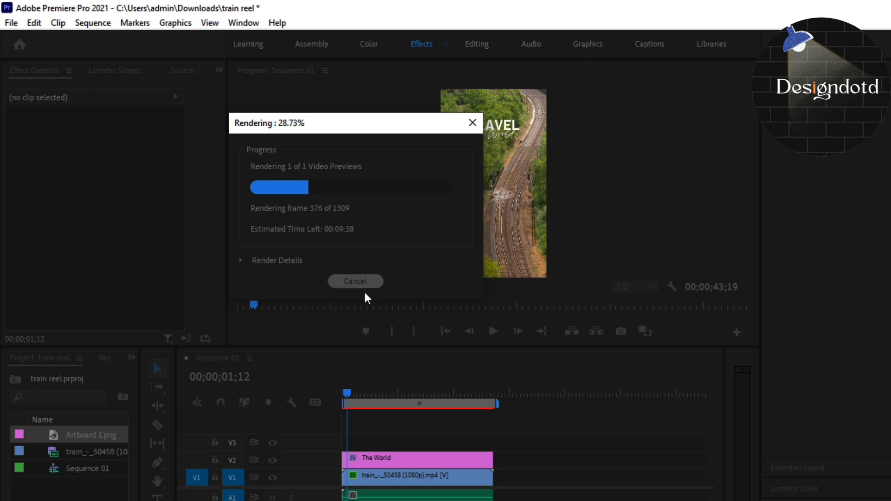
# Stop the preview render and delete the old Artboard 1.png from the Project panel.
pyautogui.click(364, 287)
pyautogui.click(76, 441)
pyautogui.press('Delete')
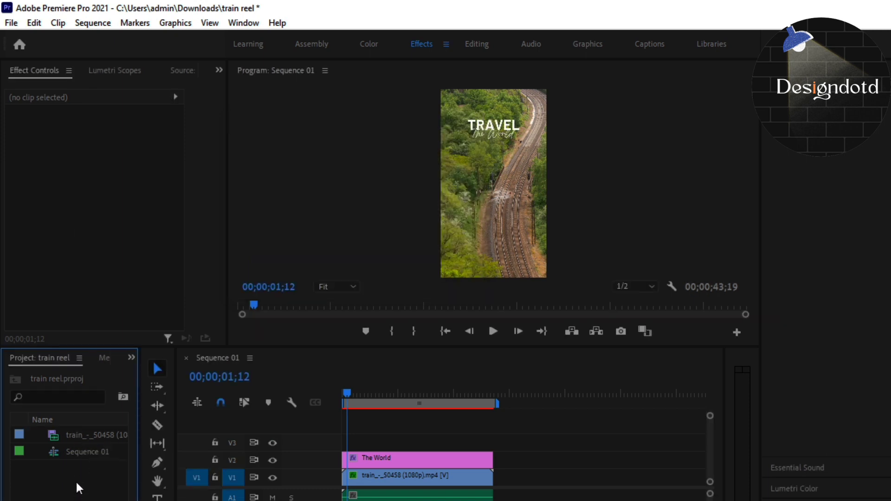
# Import the updated Artboard 1.png and place it on track V3 at the sequence start.
pyautogui.rightClick(78, 486)
pyautogui.click(157, 332)
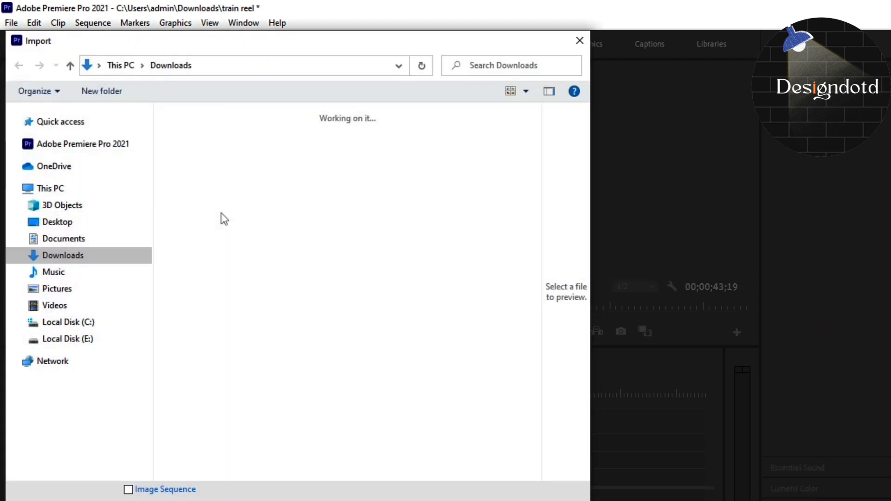
pyautogui.doubleClick(203, 165)
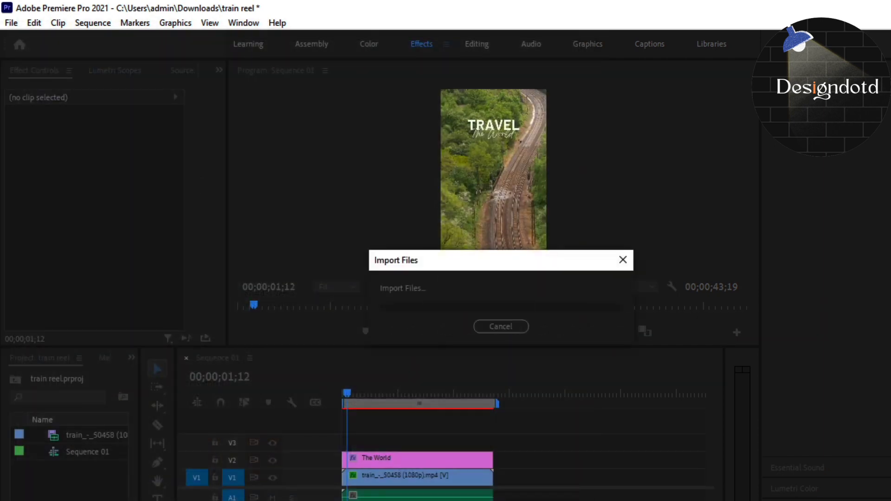
pyautogui.moveTo(74, 440)
pyautogui.mouseDown()
pyautogui.moveTo(351, 443)
pyautogui.moveTo(343, 444)
pyautogui.moveTo(487, 457)
pyautogui.mouseUp()
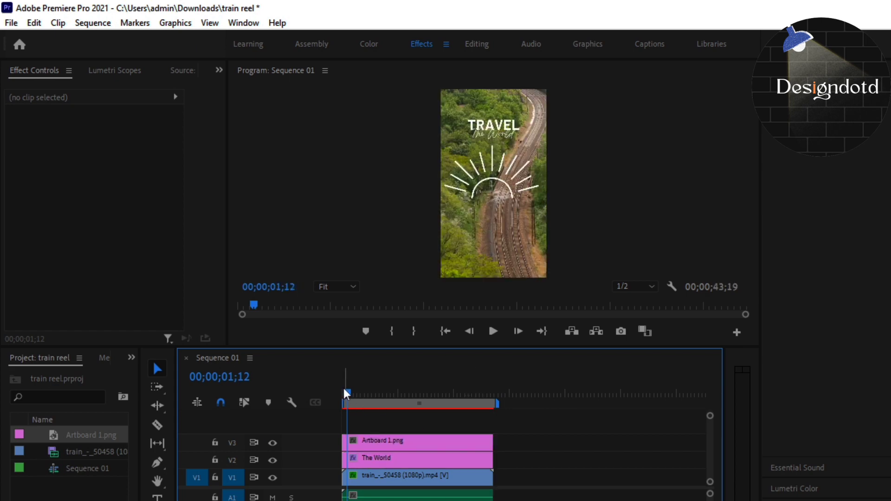
pyautogui.moveTo(346, 393); pyautogui.dragTo(335, 386)
# Set the Program Monitor zoom to 50%.
pyautogui.click(336, 281)
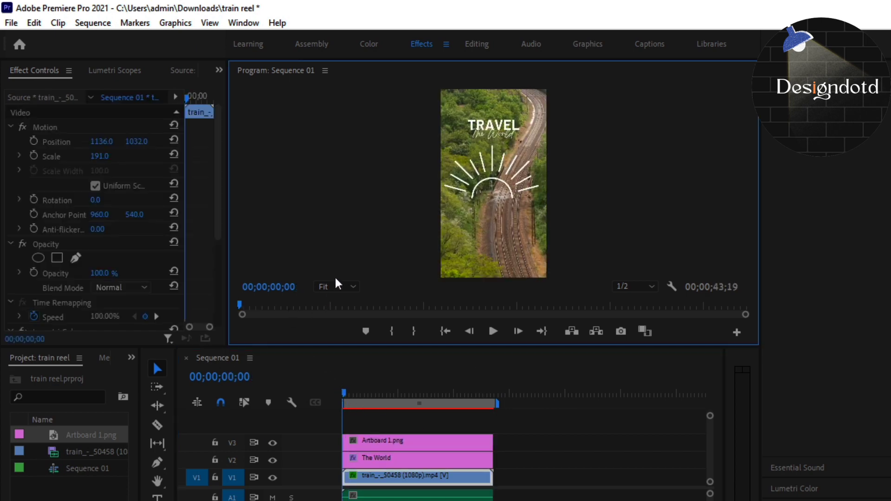
pyautogui.click(337, 286)
pyautogui.click(354, 353)
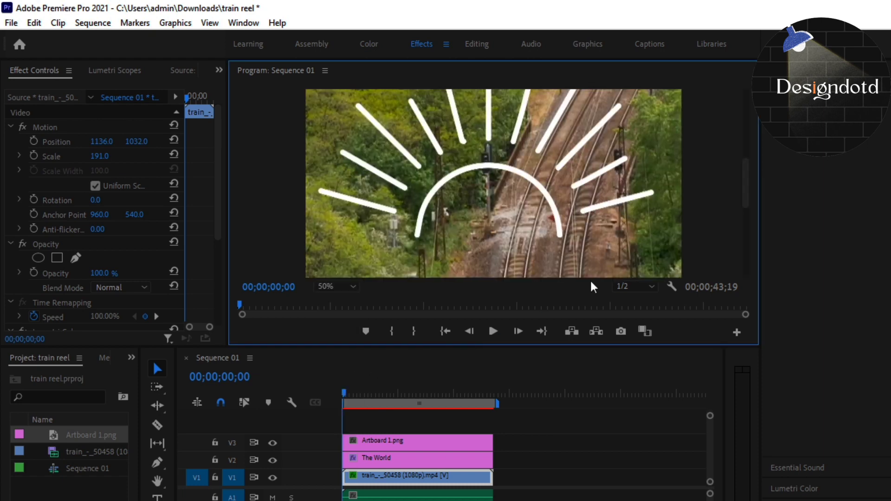
pyautogui.scroll(1, 748, 182)
pyautogui.scroll(3, 738, 157)
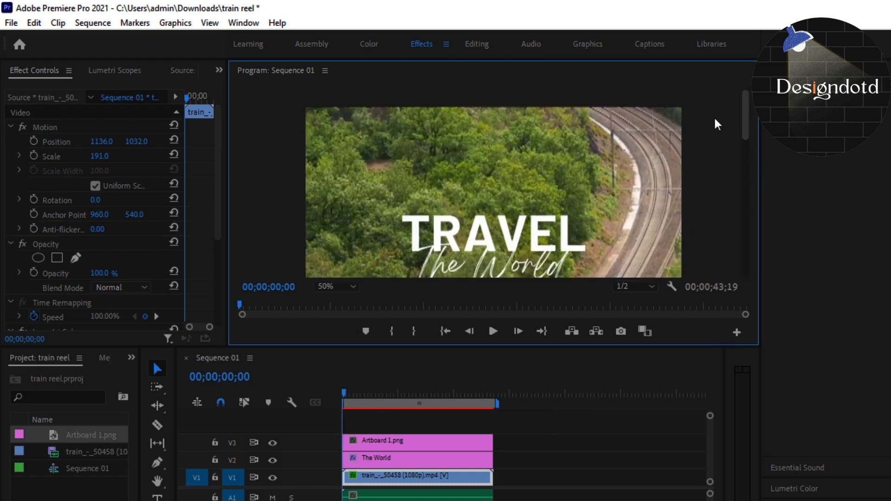
# Scale the Artboard 1.png sun icon down to 29 in Effect Controls.
pyautogui.click(474, 444)
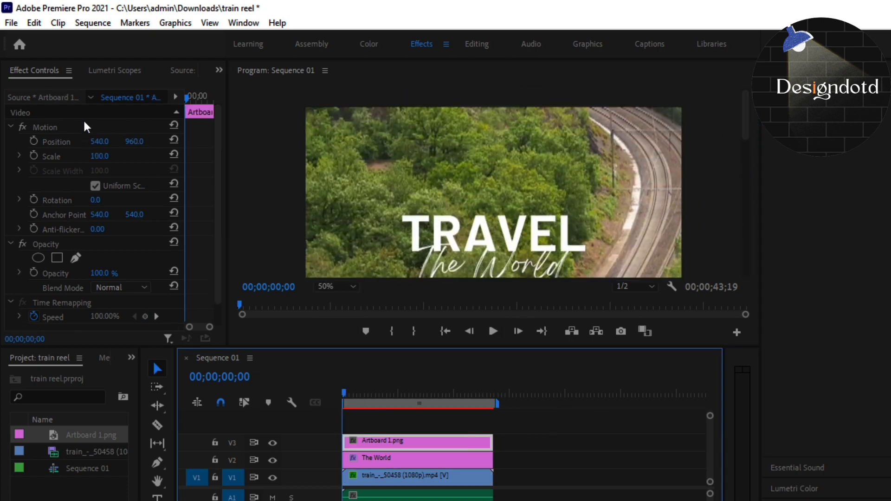
pyautogui.click(99, 156)
pyautogui.moveTo(98, 157); pyautogui.dragTo(120, 155)
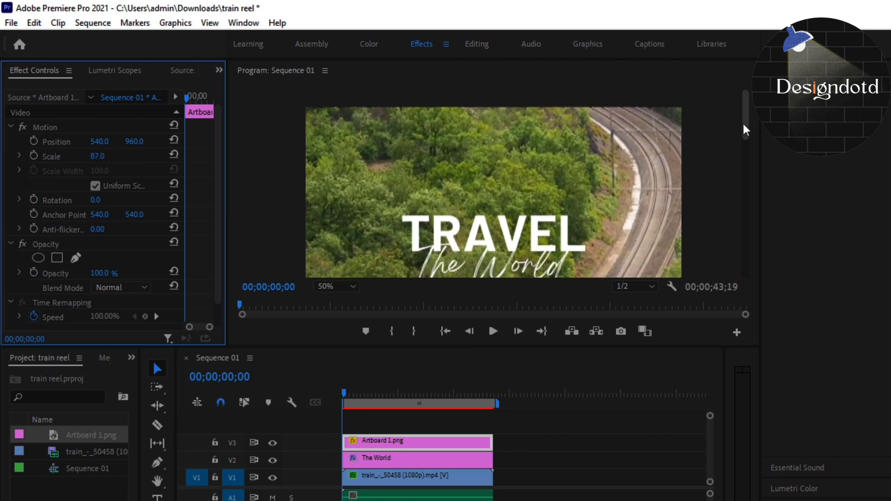
pyautogui.moveTo(743, 127); pyautogui.dragTo(742, 202)
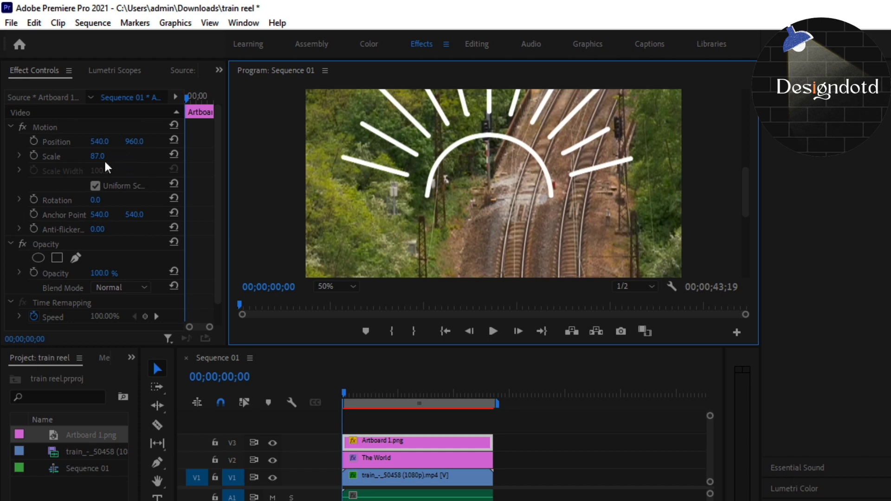
pyautogui.moveTo(101, 159)
pyautogui.mouseDown()
pyautogui.moveTo(65, 159)
pyautogui.moveTo(98, 145)
pyautogui.moveTo(139, 145)
pyautogui.moveTo(111, 145)
pyautogui.mouseUp()
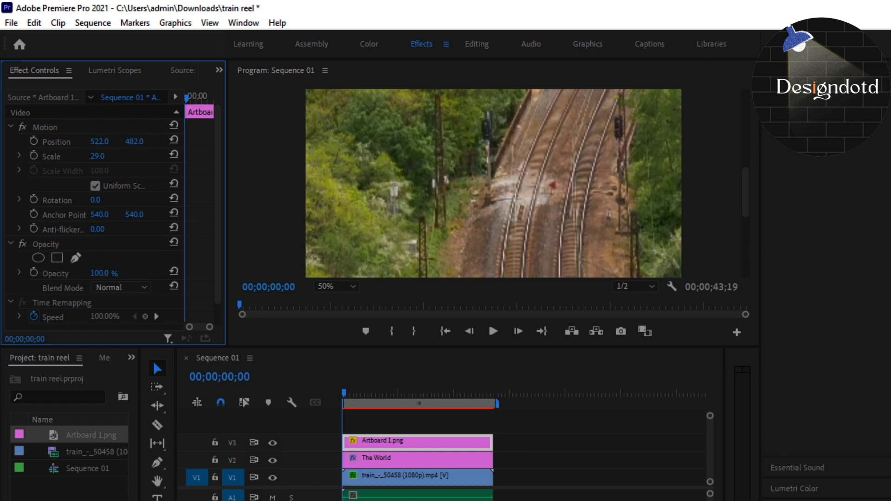
pyautogui.moveTo(746, 185)
pyautogui.mouseDown()
pyautogui.moveTo(741, 109)
pyautogui.moveTo(740, 126)
pyautogui.mouseUp()
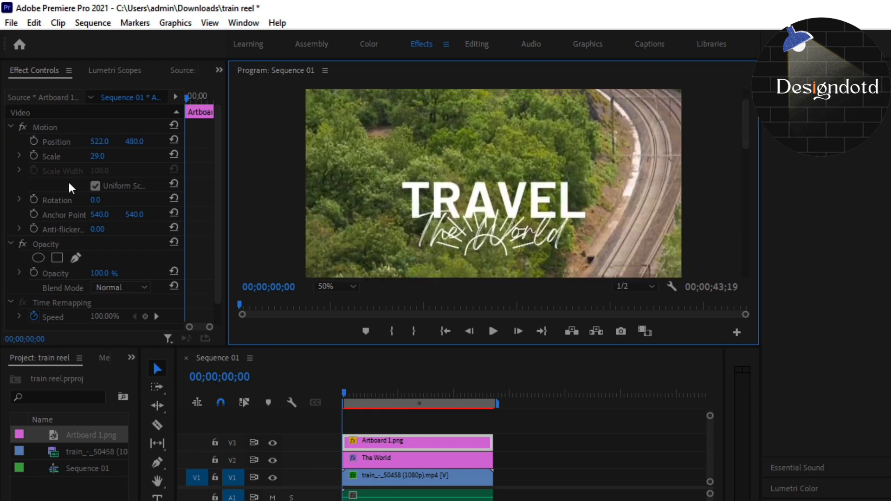
# Adjust the icon's Position Y to about 253 so it sits just above TRAVEL.
pyautogui.click(134, 141)
pyautogui.write('214')
pyautogui.press('Return')
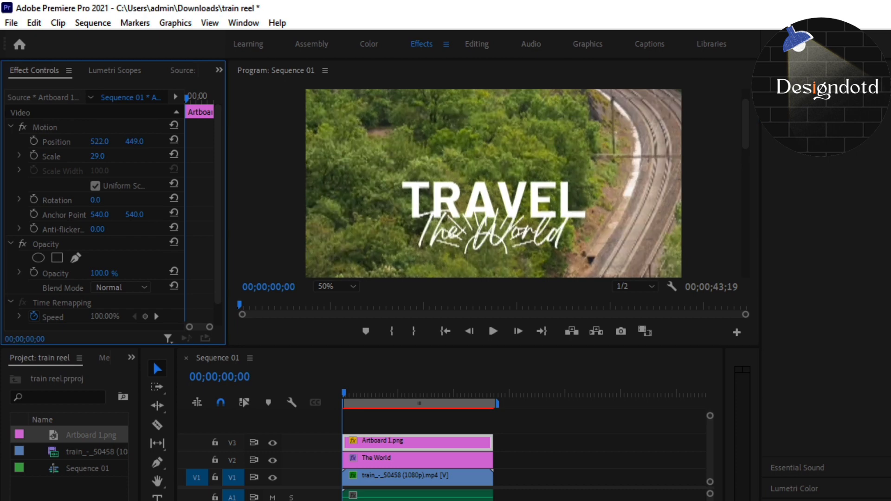
pyautogui.press('Up')
pyautogui.press('Up')
pyautogui.press('Up')
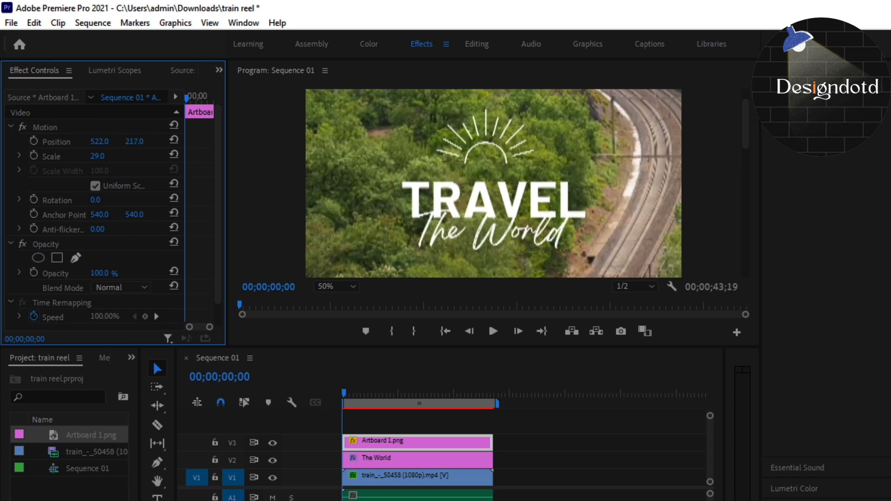
pyautogui.press('Up')
pyautogui.press('Up')
pyautogui.press('Up')
pyautogui.press('Up')
pyautogui.press('Up')
pyautogui.press('Up')
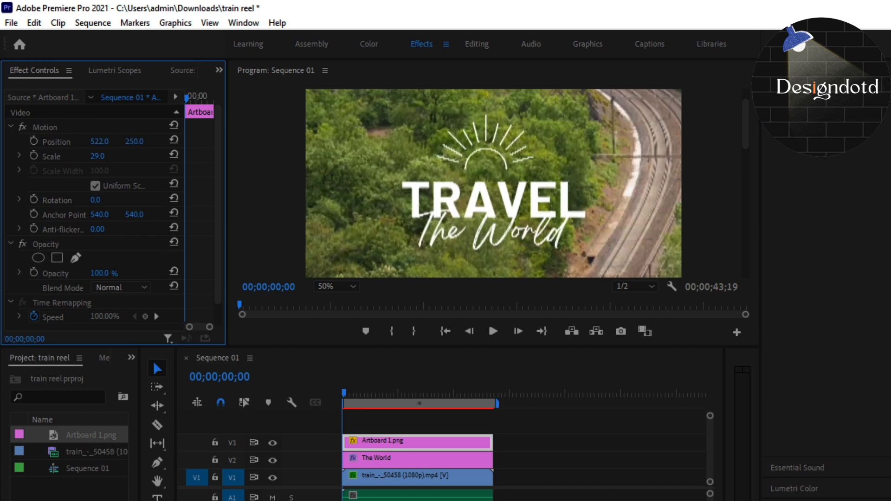
pyautogui.press('Up')
pyautogui.press('Up')
pyautogui.press('Up')
pyautogui.press('Up')
pyautogui.press('Up')
pyautogui.press('Up')
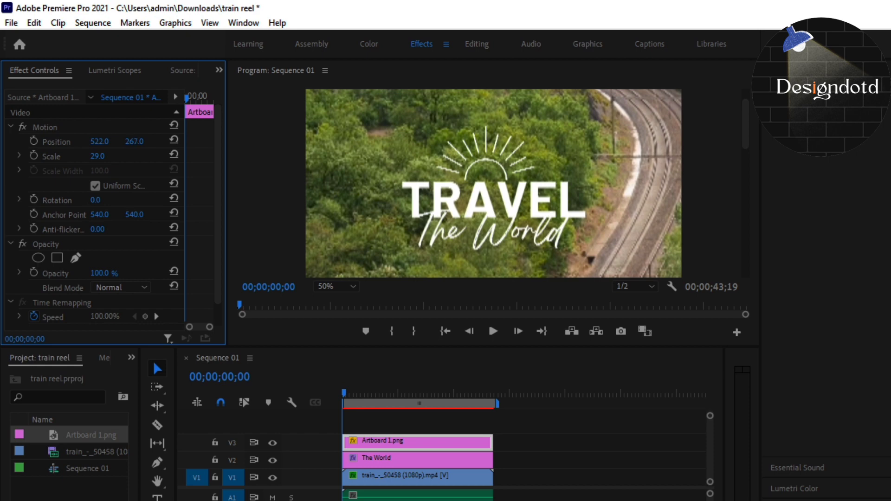
pyautogui.press('Down')
pyautogui.press('Down')
pyautogui.press('Down')
pyautogui.press('Down')
pyautogui.press('Down')
pyautogui.press('Down')
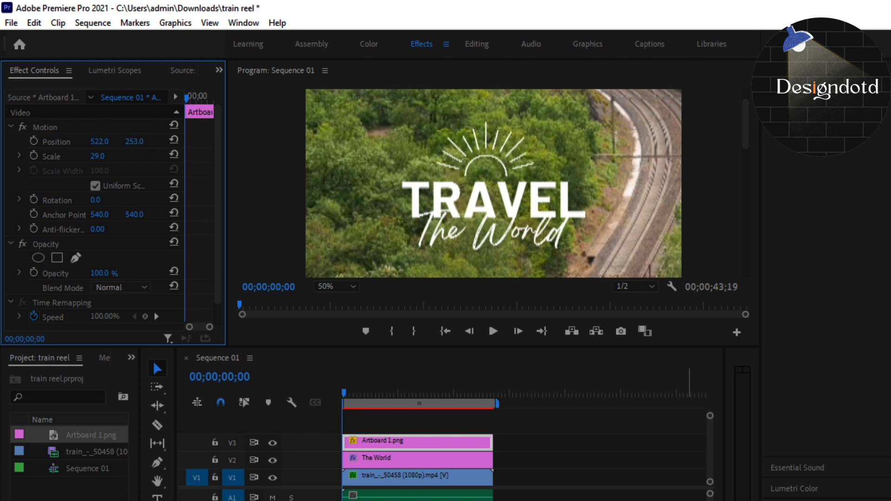
# Save the project with File > Save.
pyautogui.click(11, 22)
pyautogui.click(46, 196)
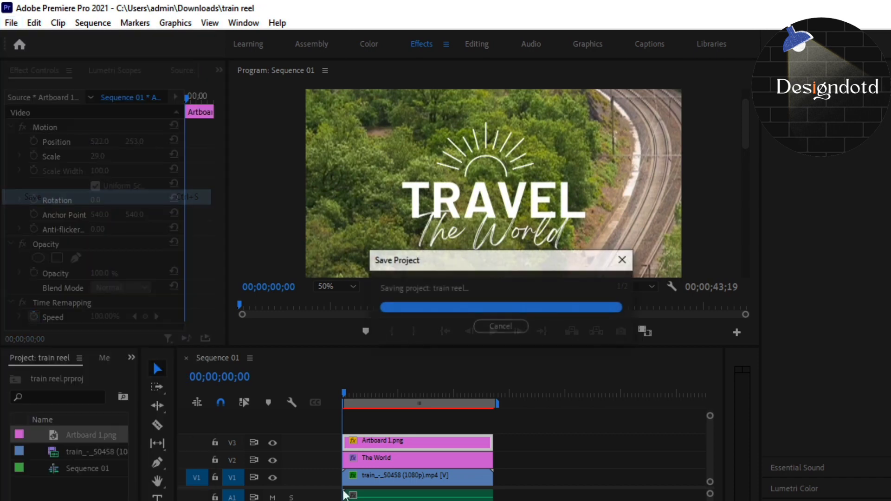